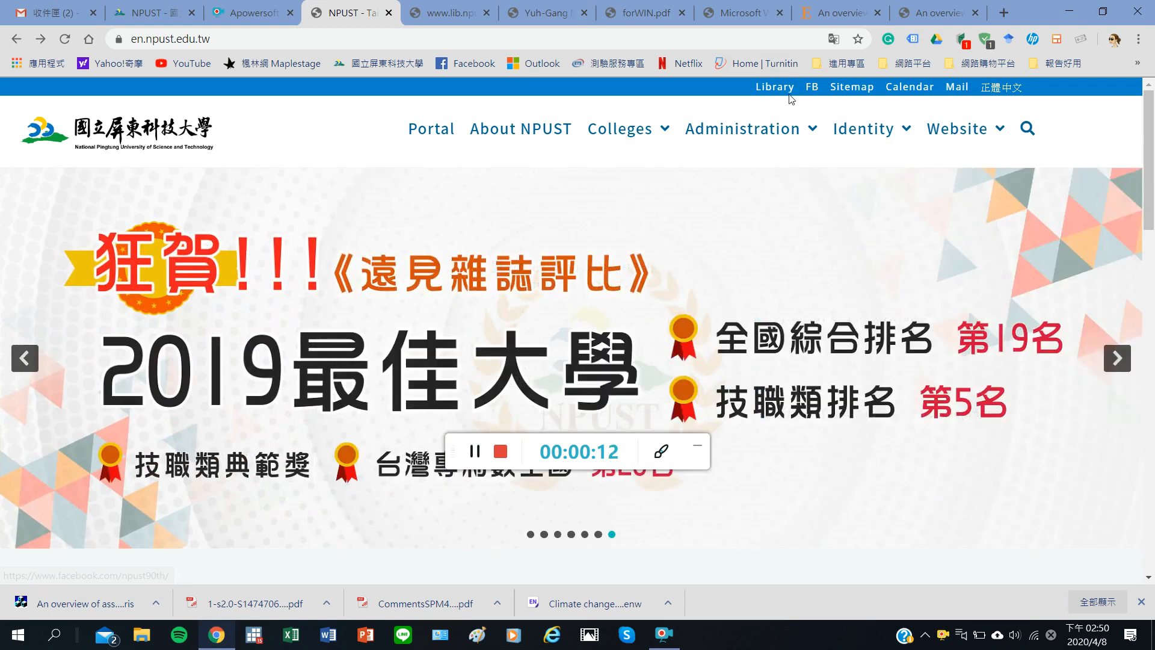
- Go to the university library's English site and open the EndNote download page from its Library Database list
left_click(776, 88)
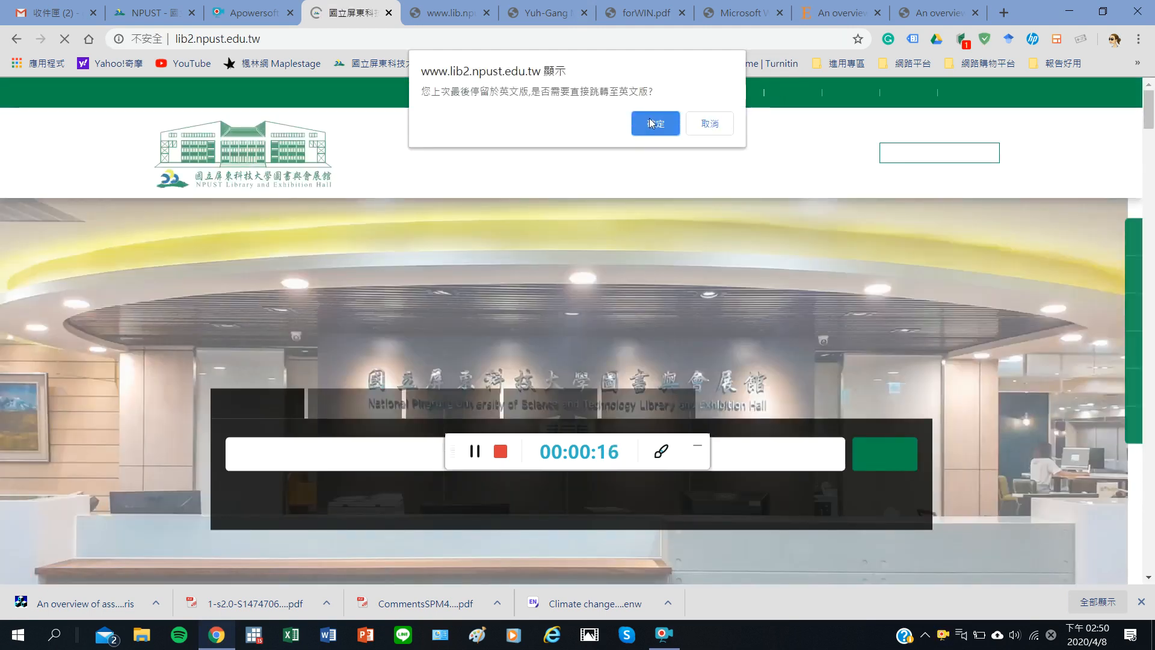
left_click(648, 118)
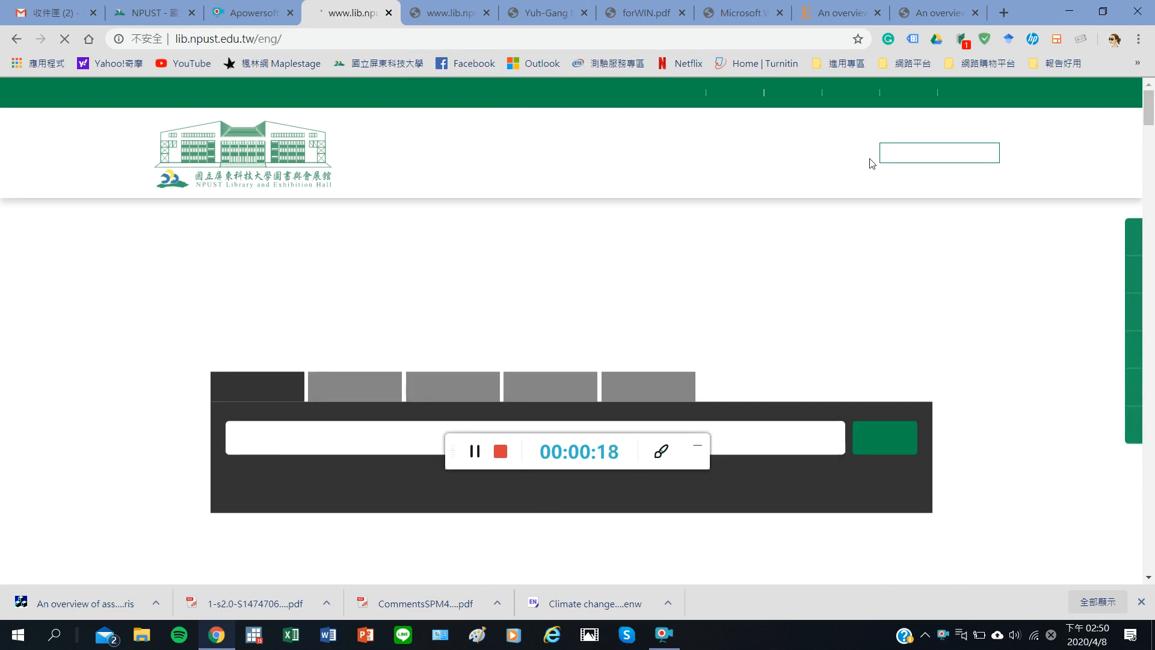
left_click(856, 68)
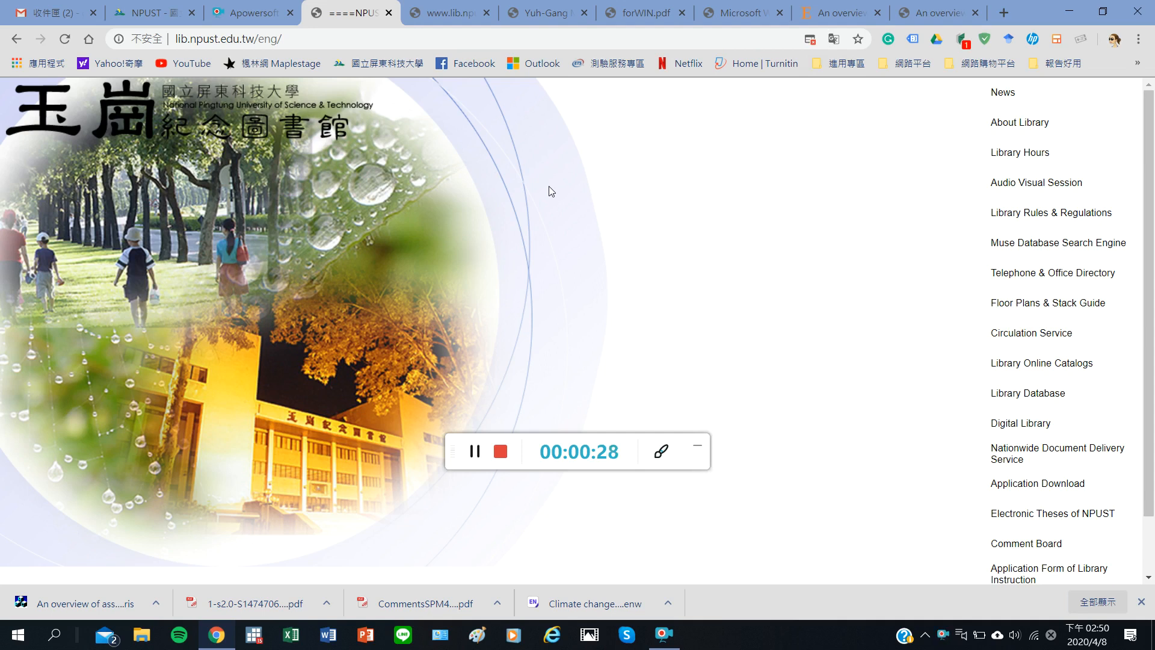
left_click(1013, 396)
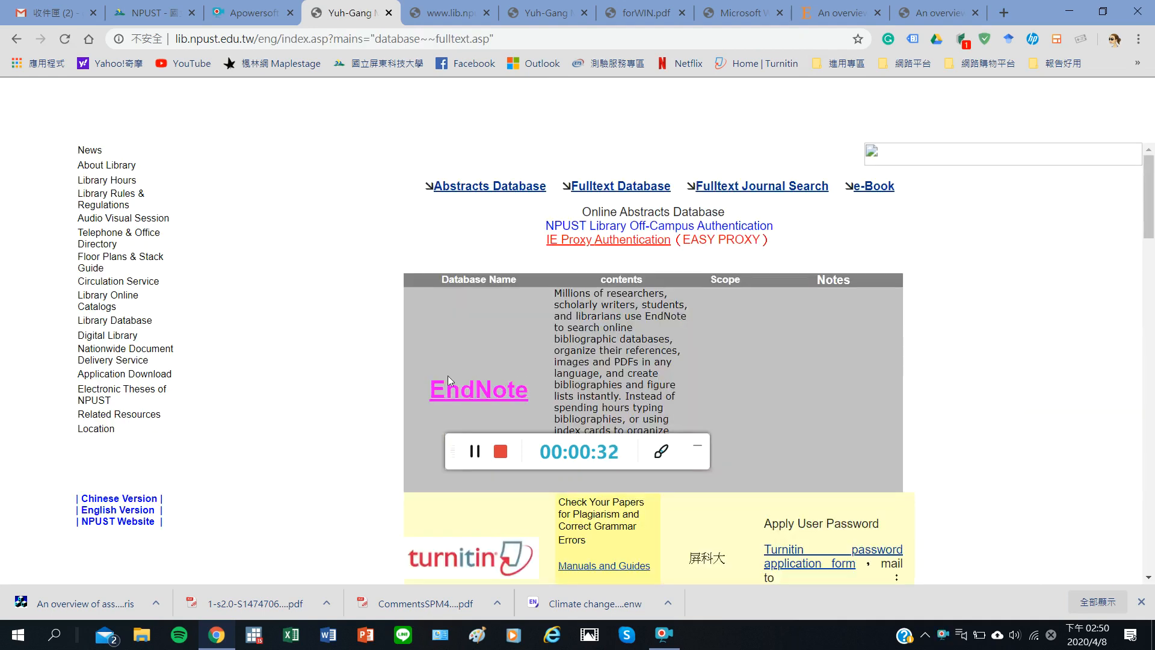
left_click(444, 388)
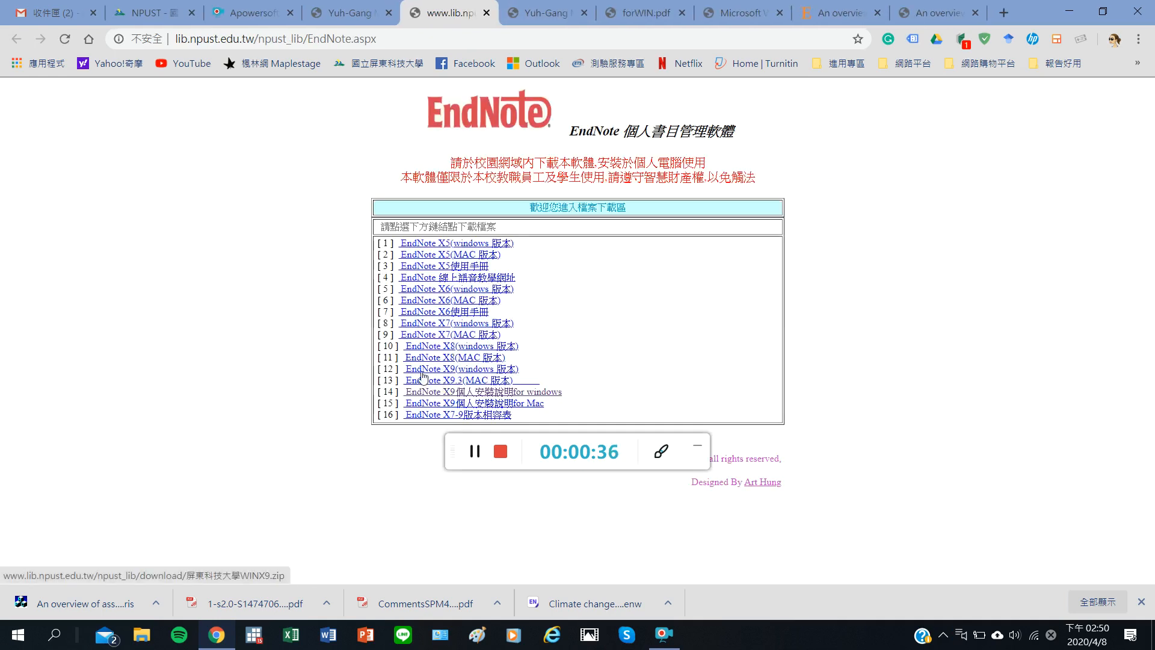
- Download the EndNote X9 Windows version zip into the My thesis Library.Data folder and open the archive
left_click(419, 370)
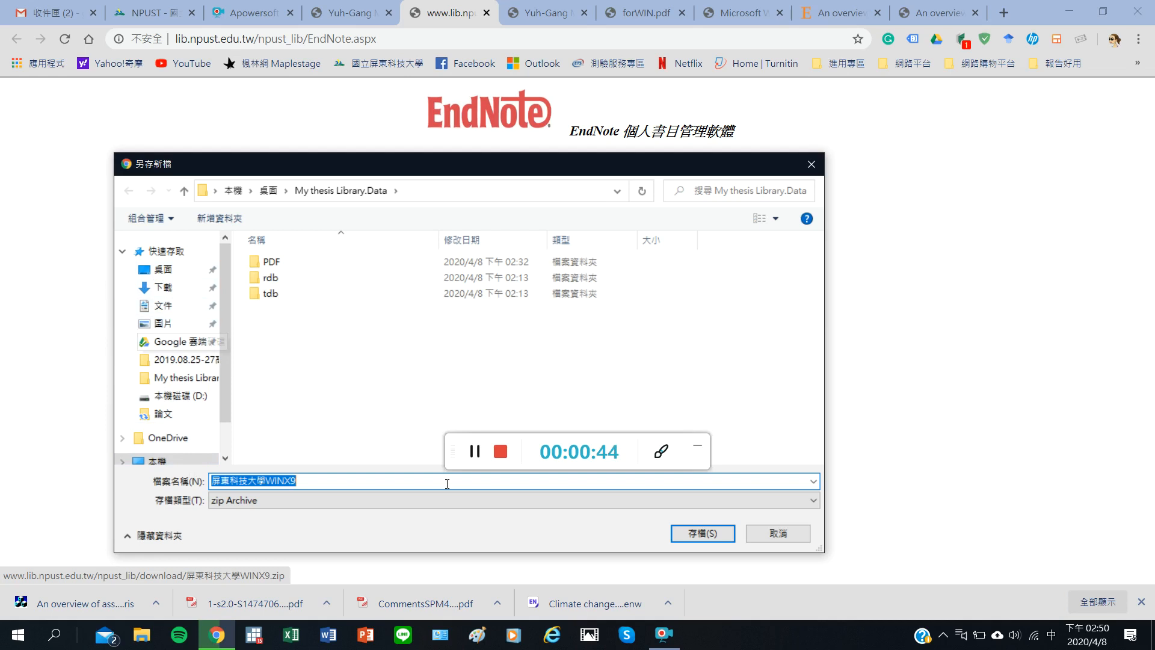
left_click(701, 535)
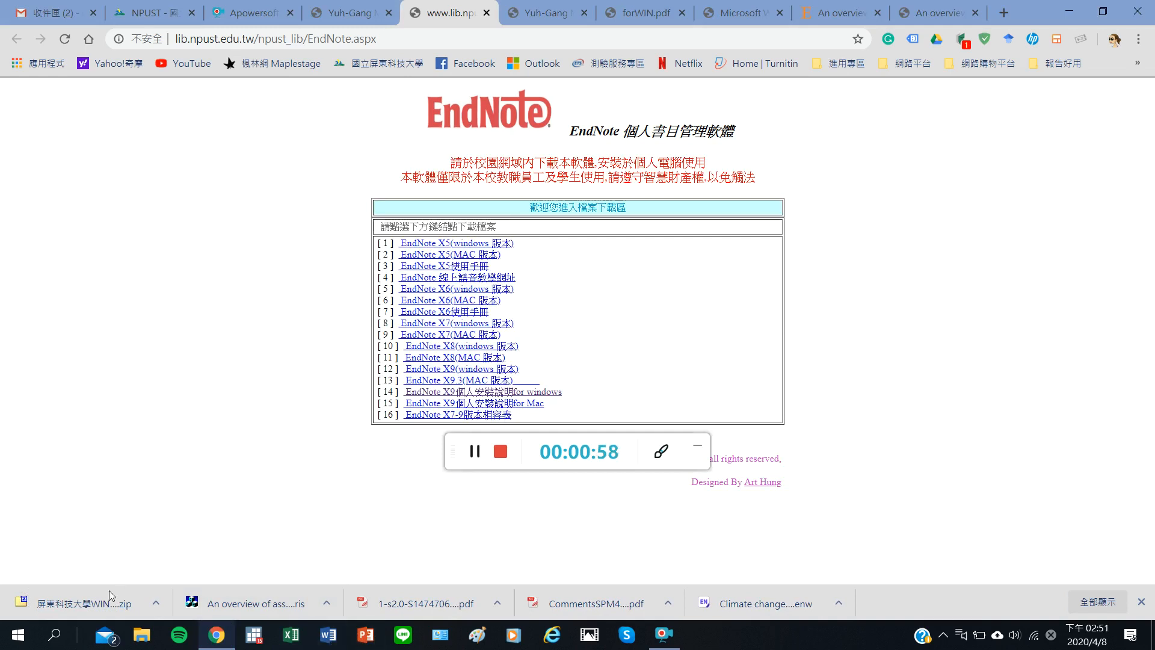
left_click(155, 603)
left_click(192, 506)
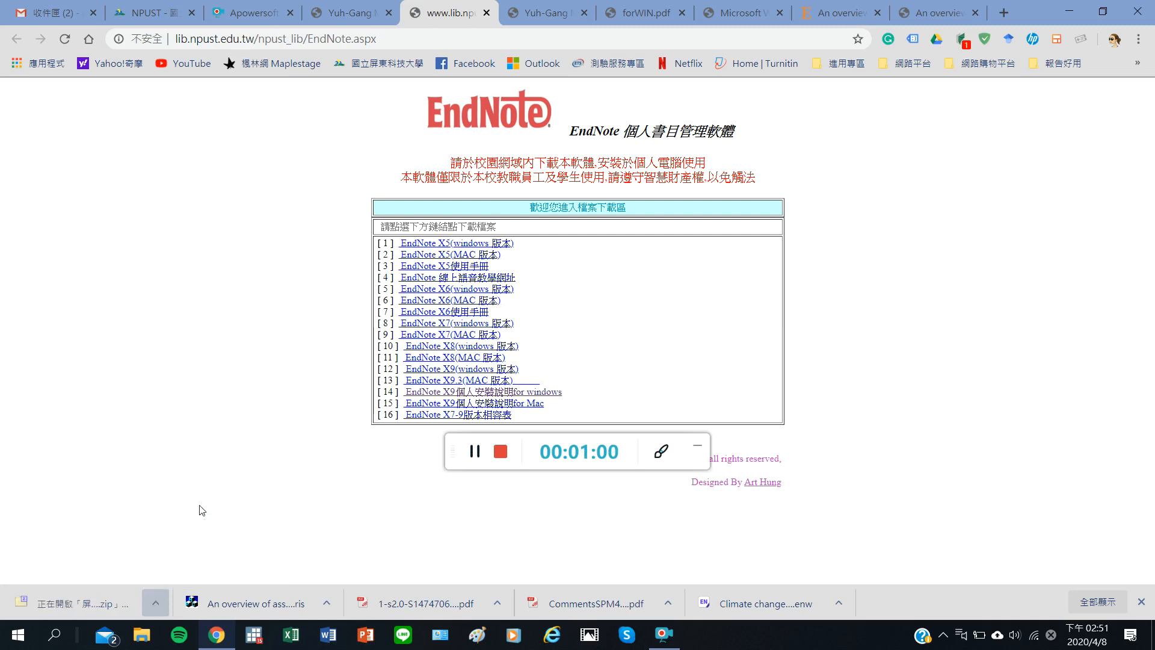
- Extract the 屏東科技大學_WIN folder from the archive to the desktop and open the extracted folder
left_click(1069, 12)
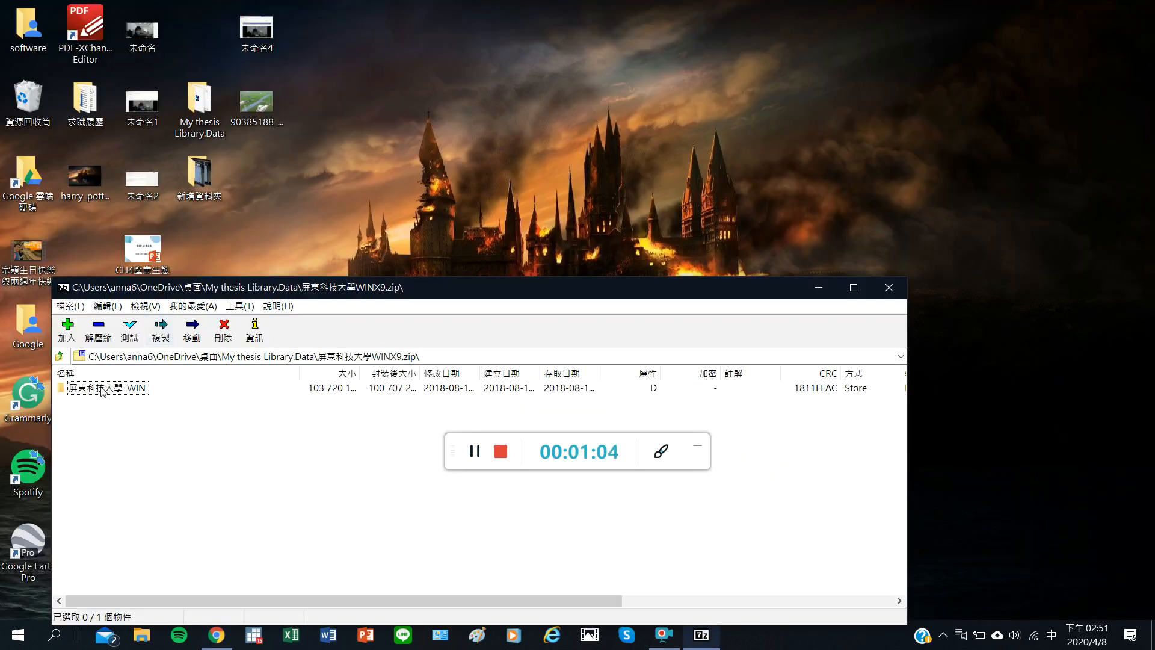
left_click_drag(106, 388, 471, 172)
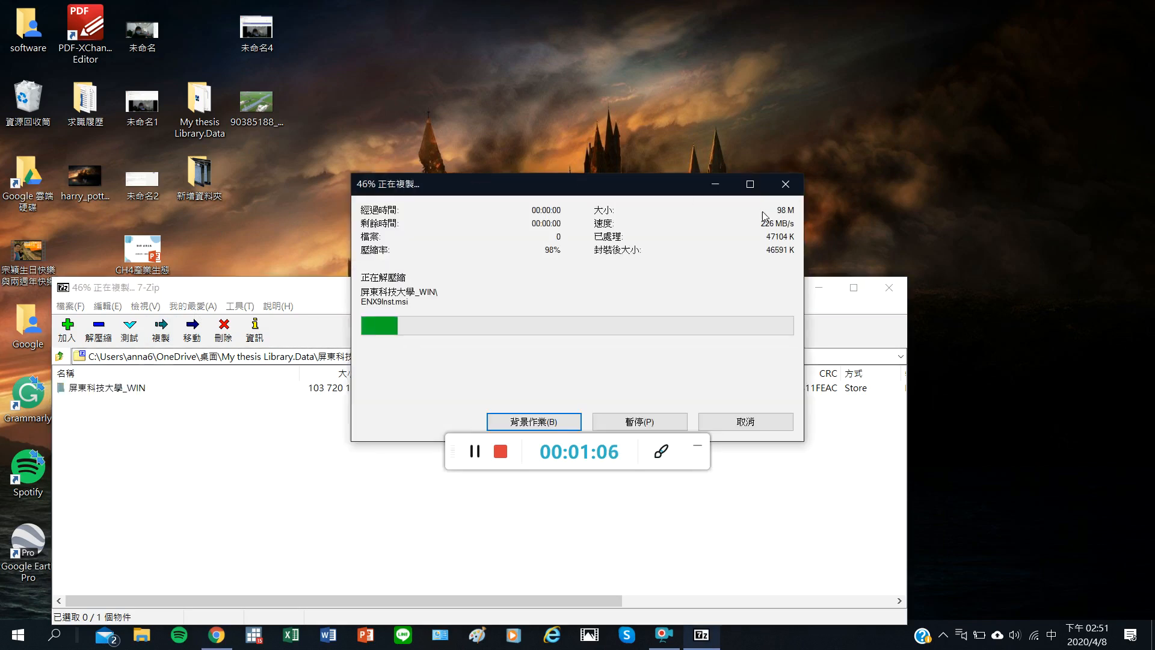
left_click(893, 289)
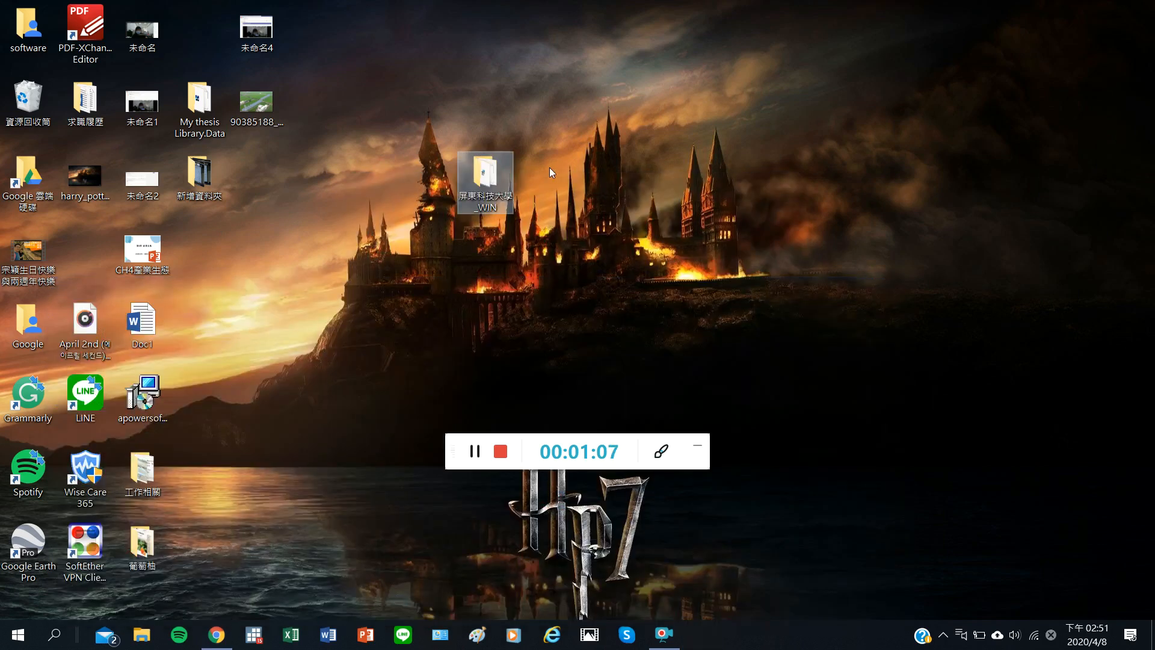
double_click(496, 183)
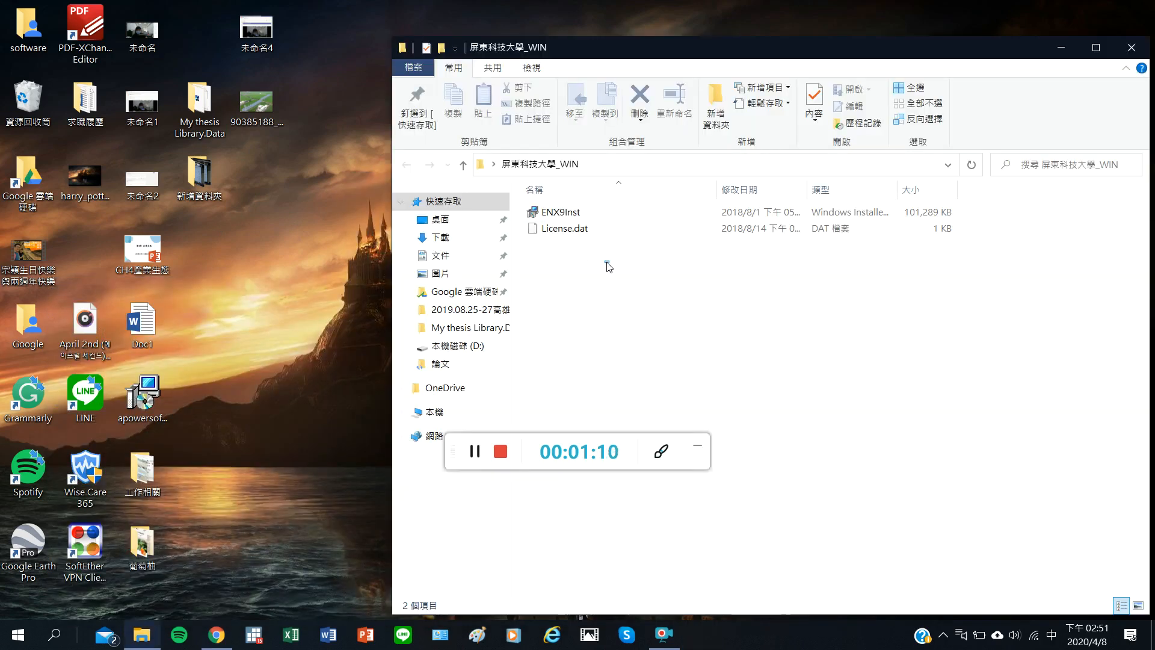
left_click_drag(611, 263, 548, 211)
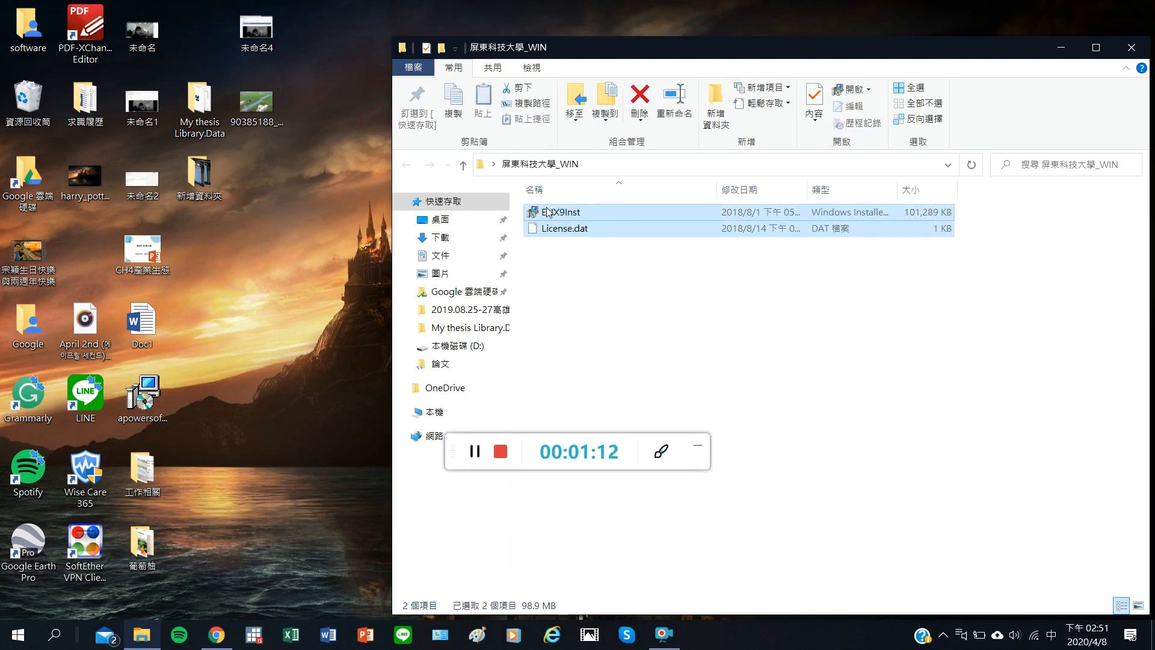
right_click(547, 211)
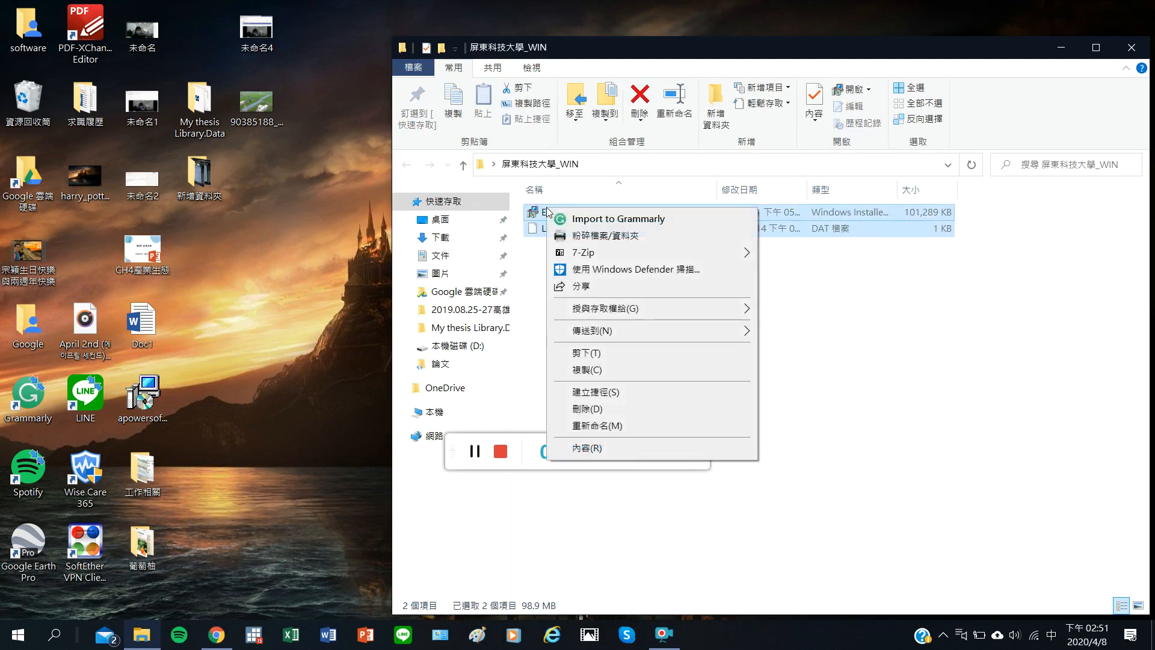
mouse_move(591, 252)
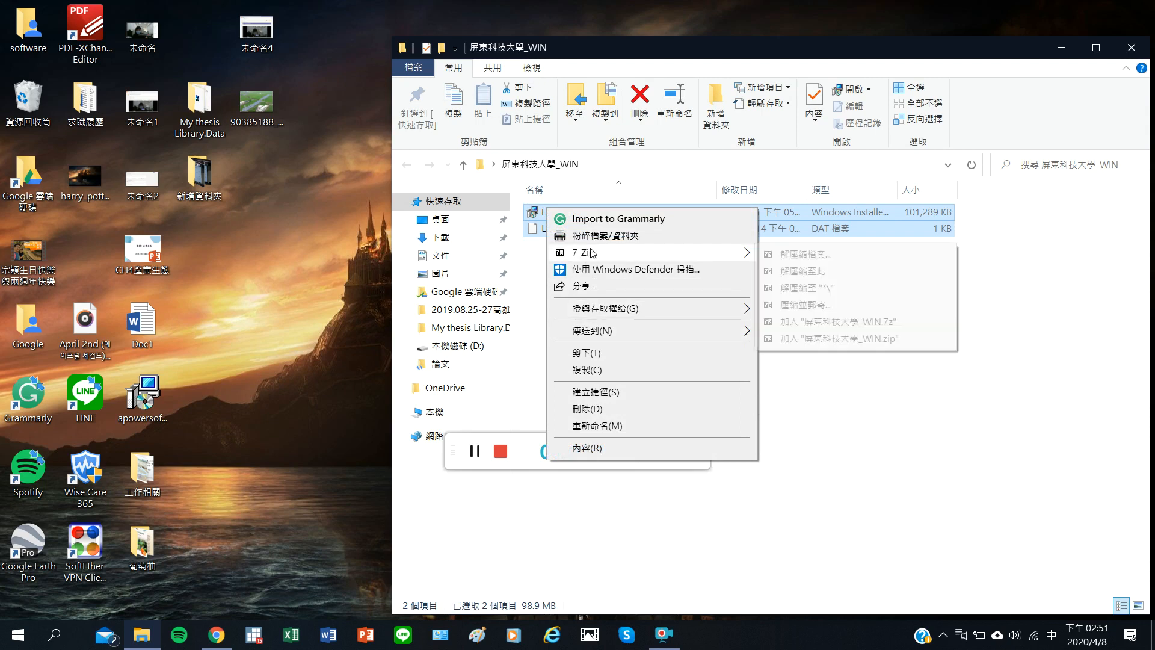
left_click(791, 319)
left_click(553, 234)
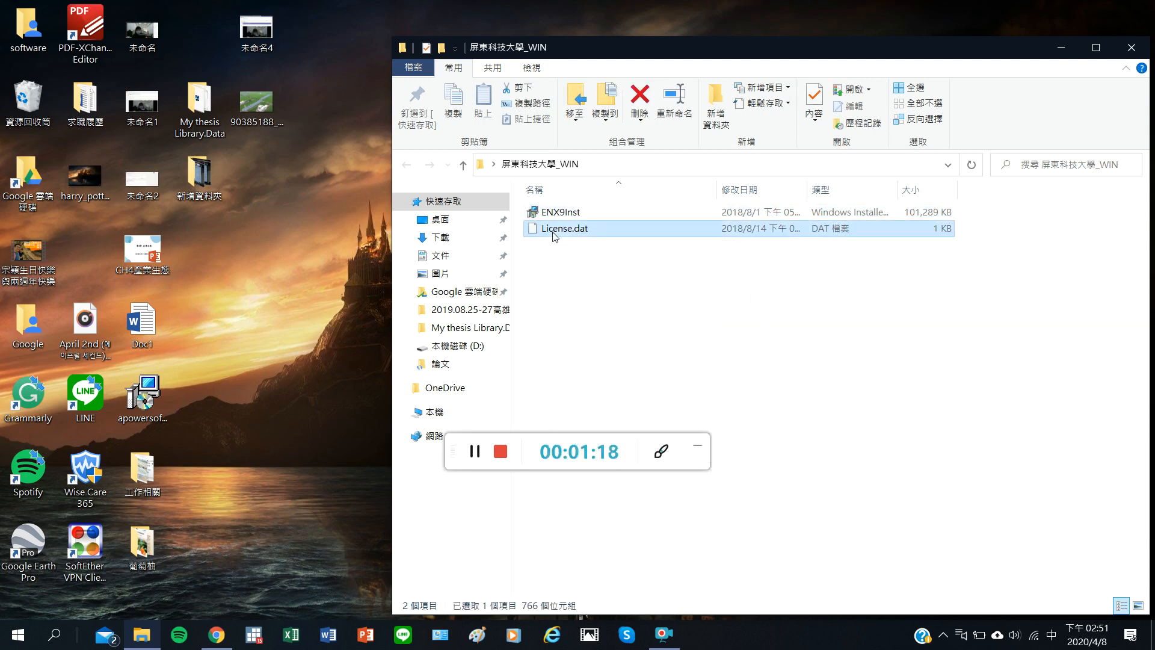
left_click(558, 212, "ctrl")
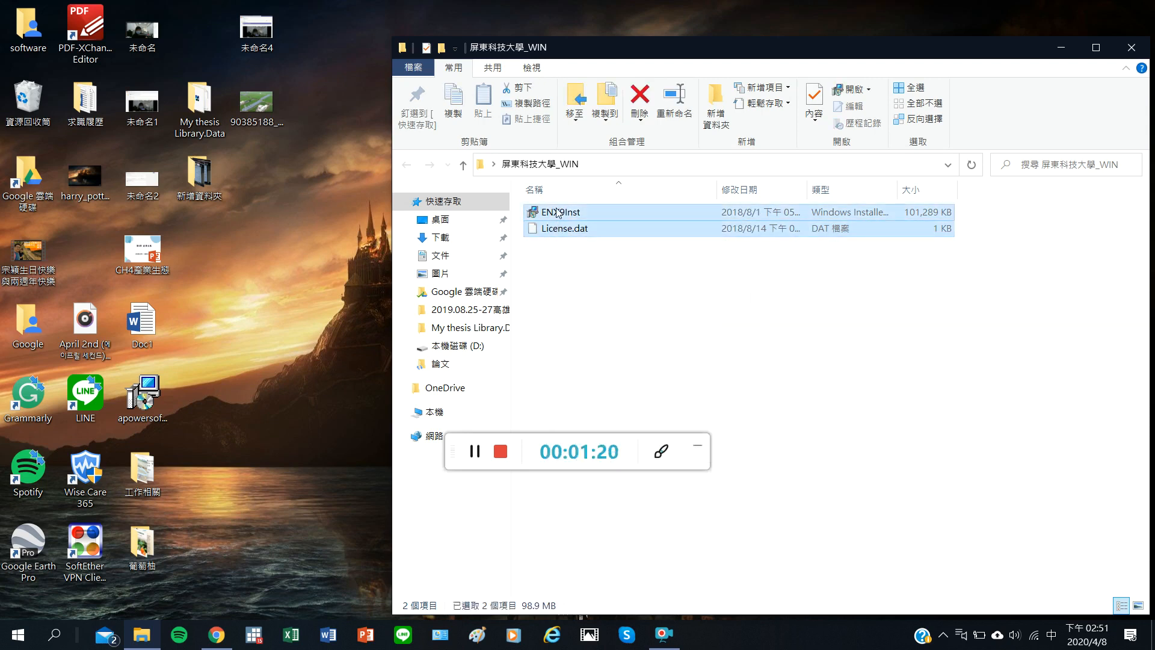
- Run the ENX9Inst installer, then exit the EndNote X9 setup and close the folder window
double_click(558, 212)
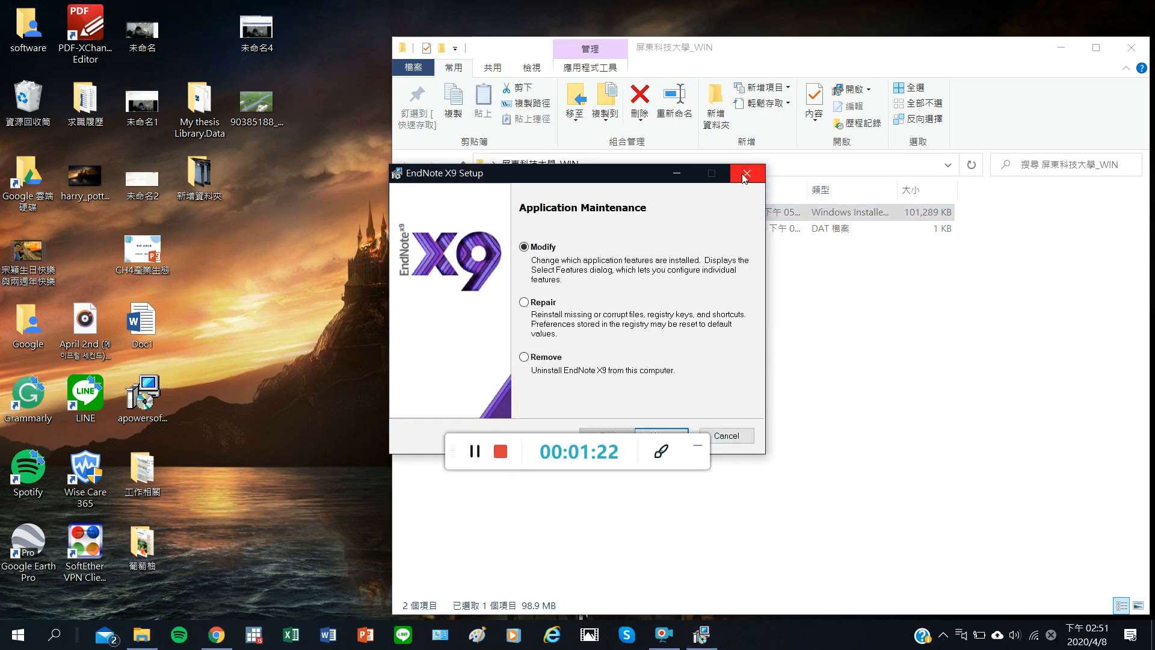
left_click(745, 177)
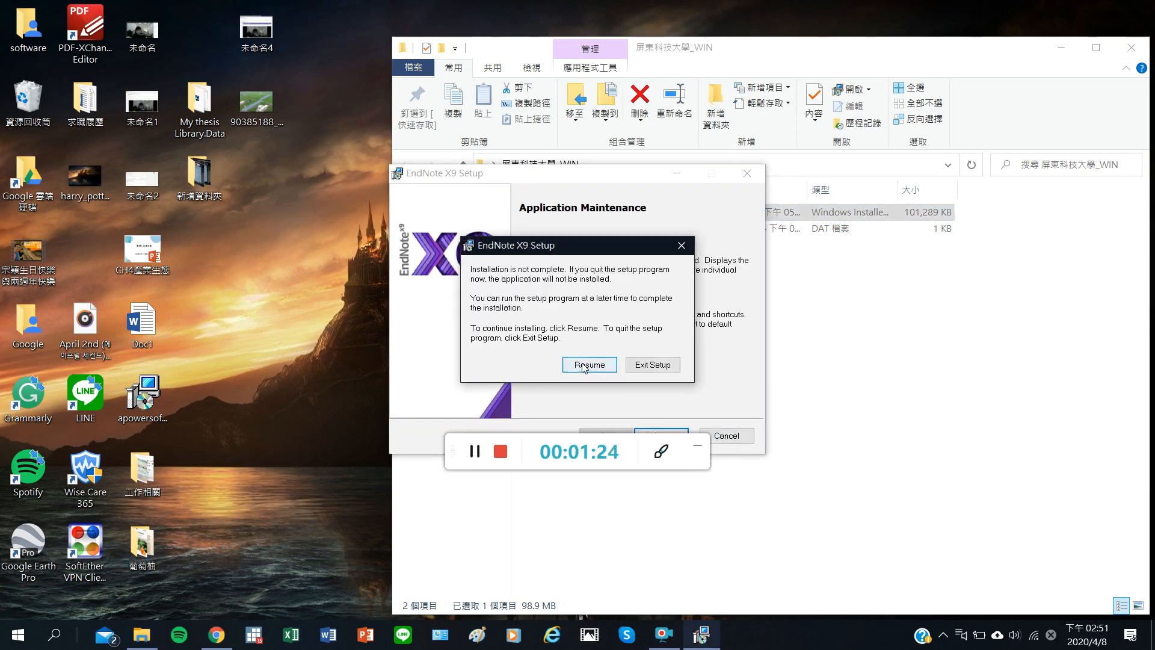
left_click(632, 364)
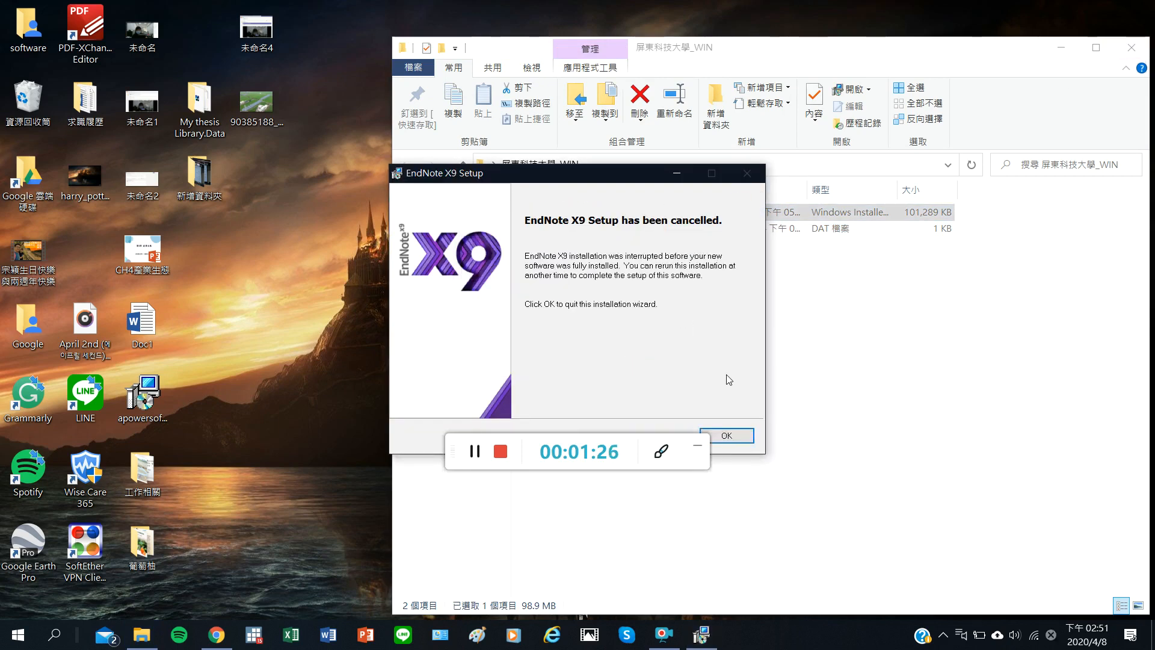
left_click(746, 442)
left_click(1132, 47)
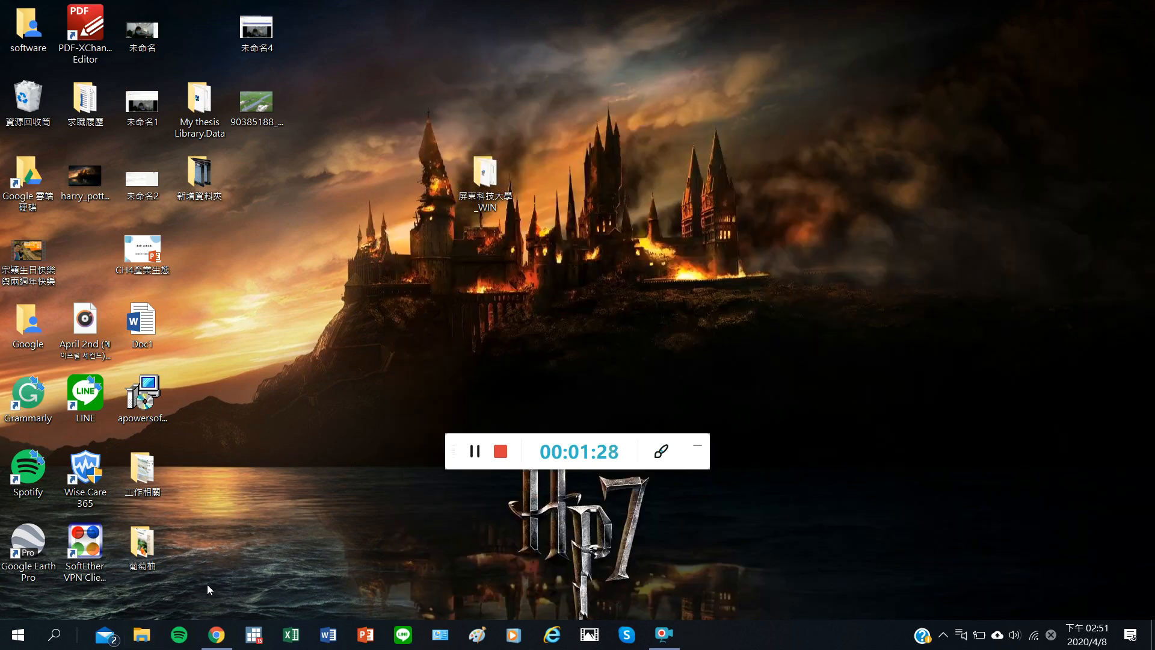
- Switch to Chrome and examine the forWIN.pdf installation guide from unzipping and launching ENX9Inst through the Volume License Version screen
left_click(218, 635)
left_click(840, 12)
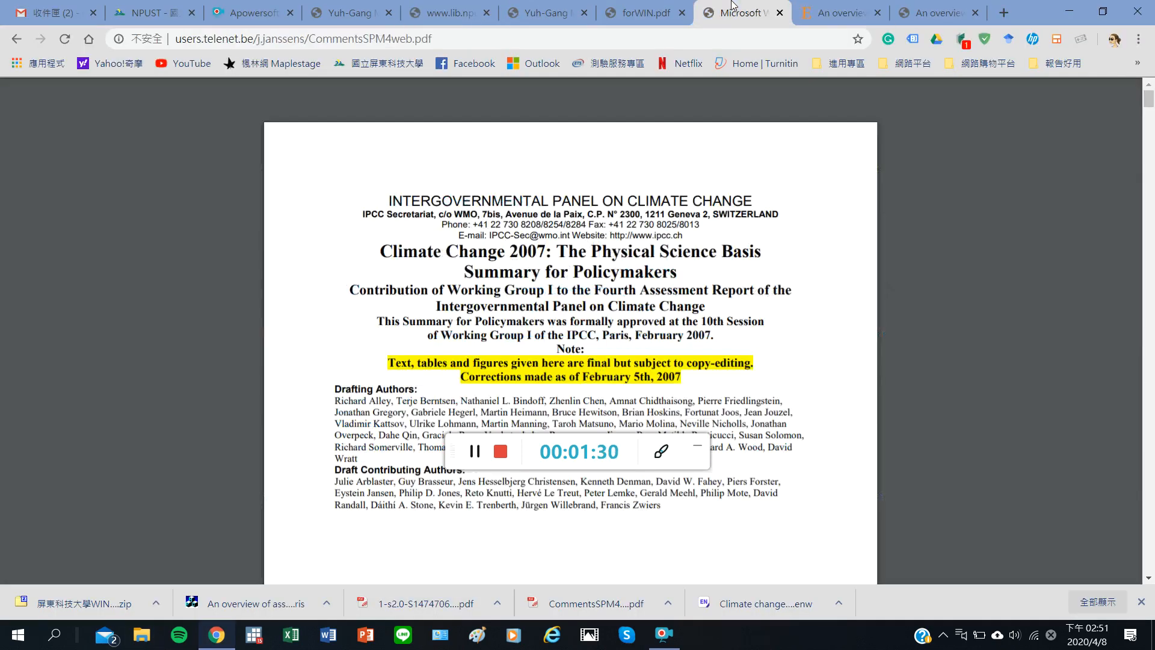
left_click(643, 6)
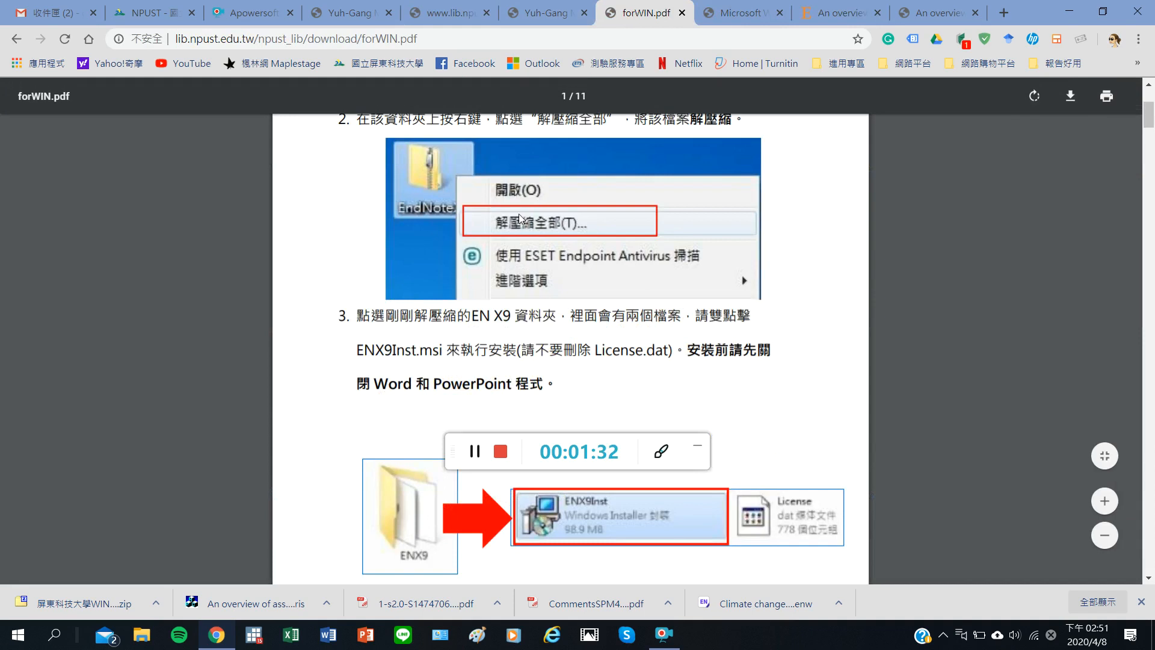
scroll(644, 270, "down", 2)
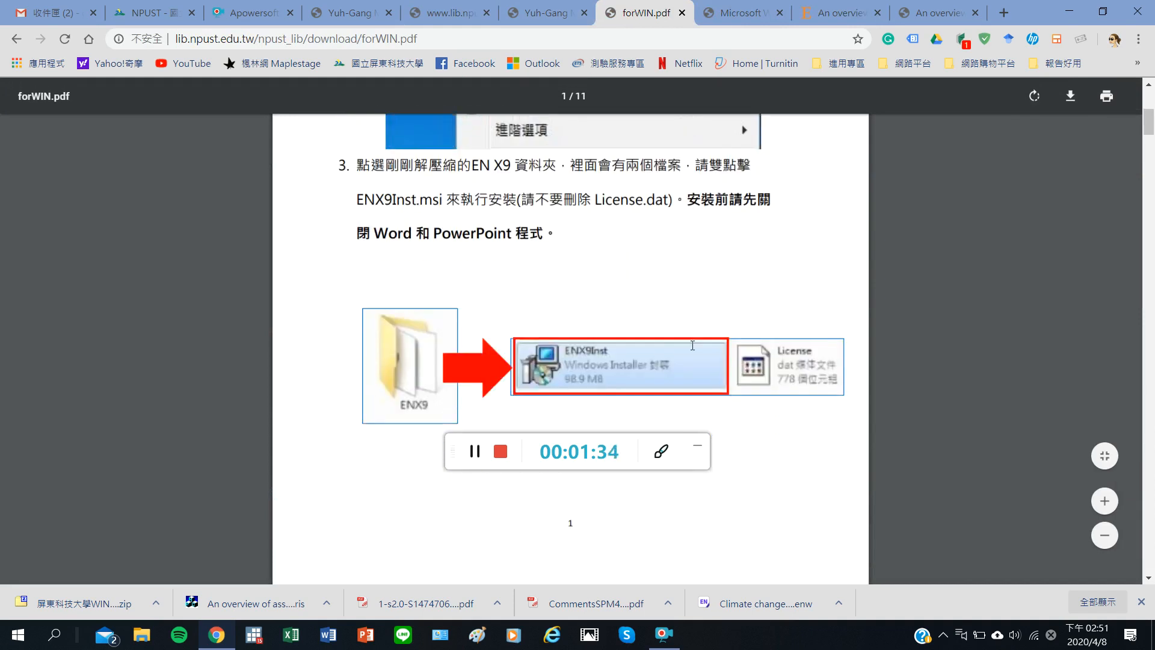
scroll(696, 331, "down", 2)
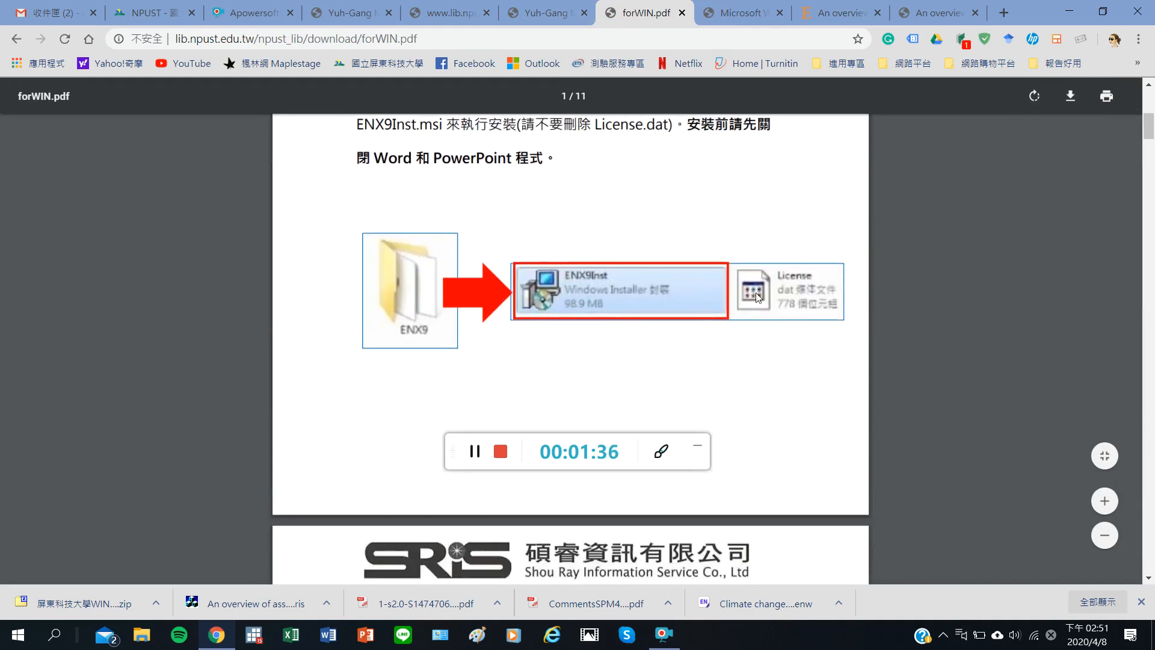
scroll(665, 288, "down", 10)
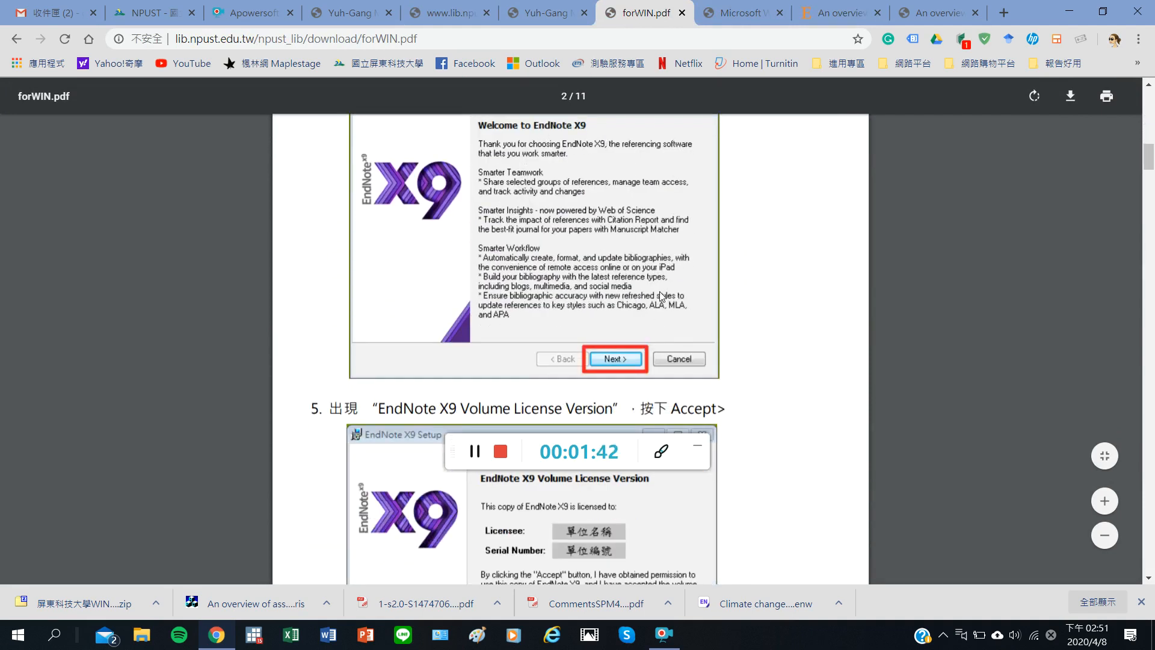
scroll(659, 290, "down", 2)
scroll(659, 290, "down", 2)
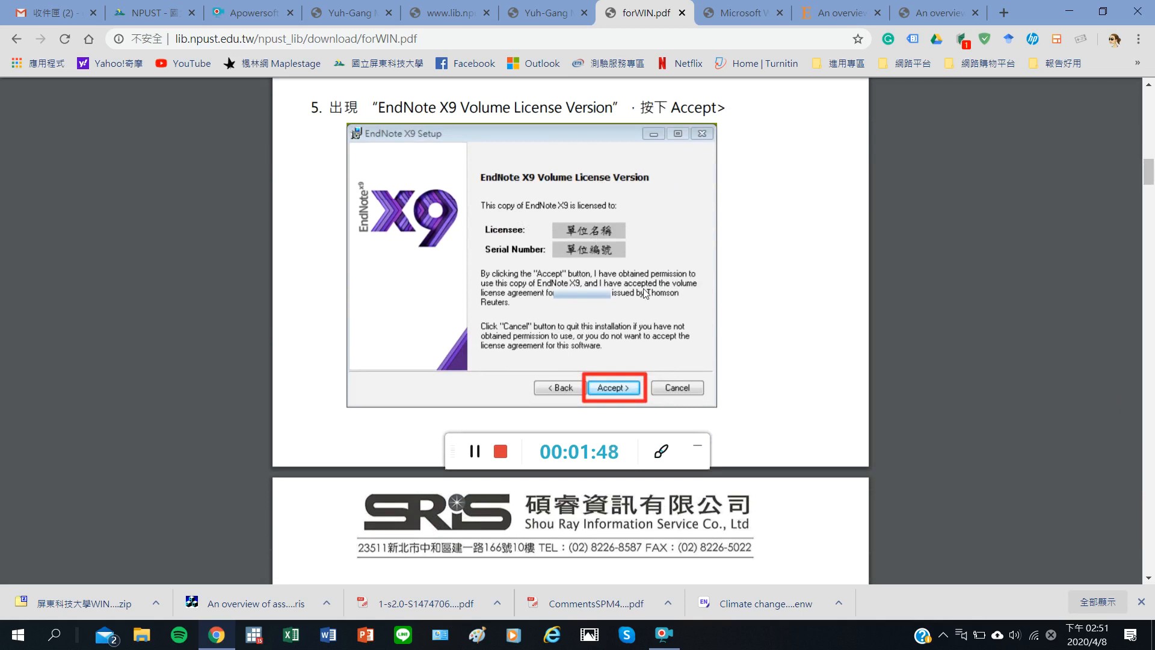
- Examine the forWIN.pdf guide from the Read Me Information screen through License Agreement, the Custom installation type and Select Destination
scroll(708, 289, "down", 10)
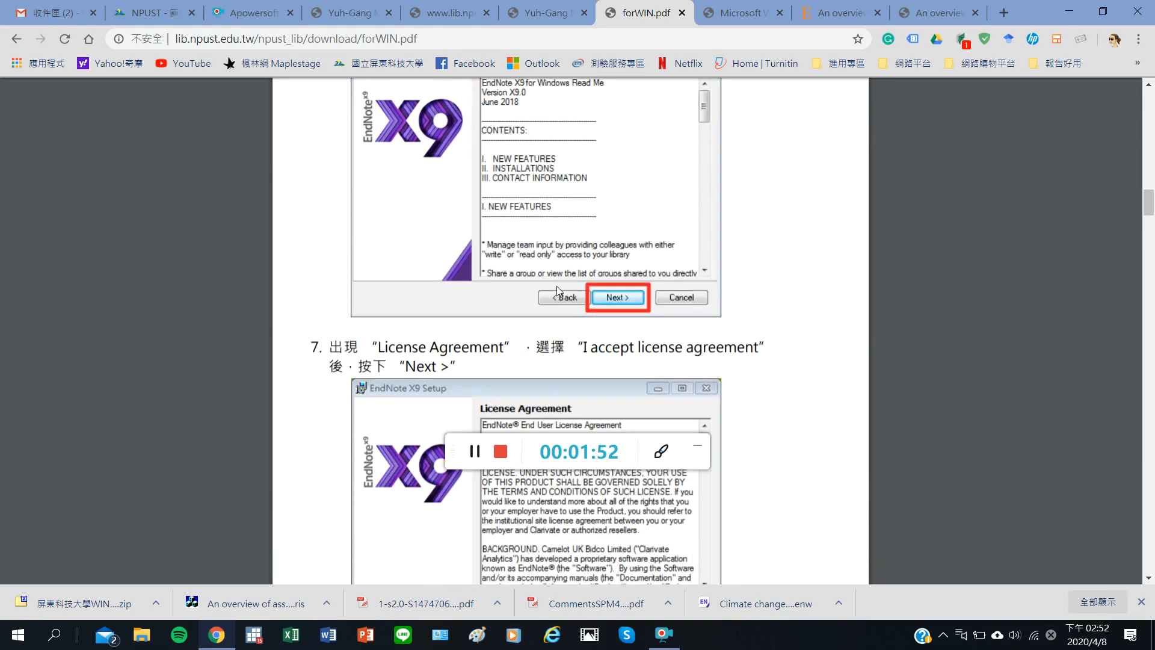
scroll(641, 399, "up", 1)
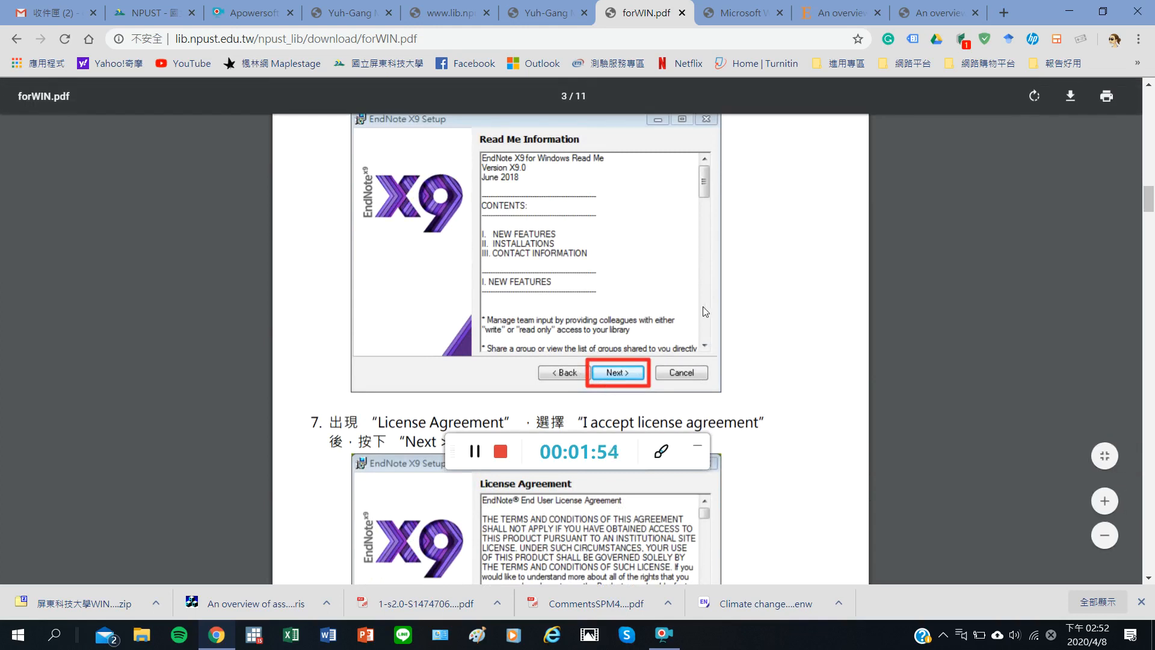
scroll(710, 299, "down", 3)
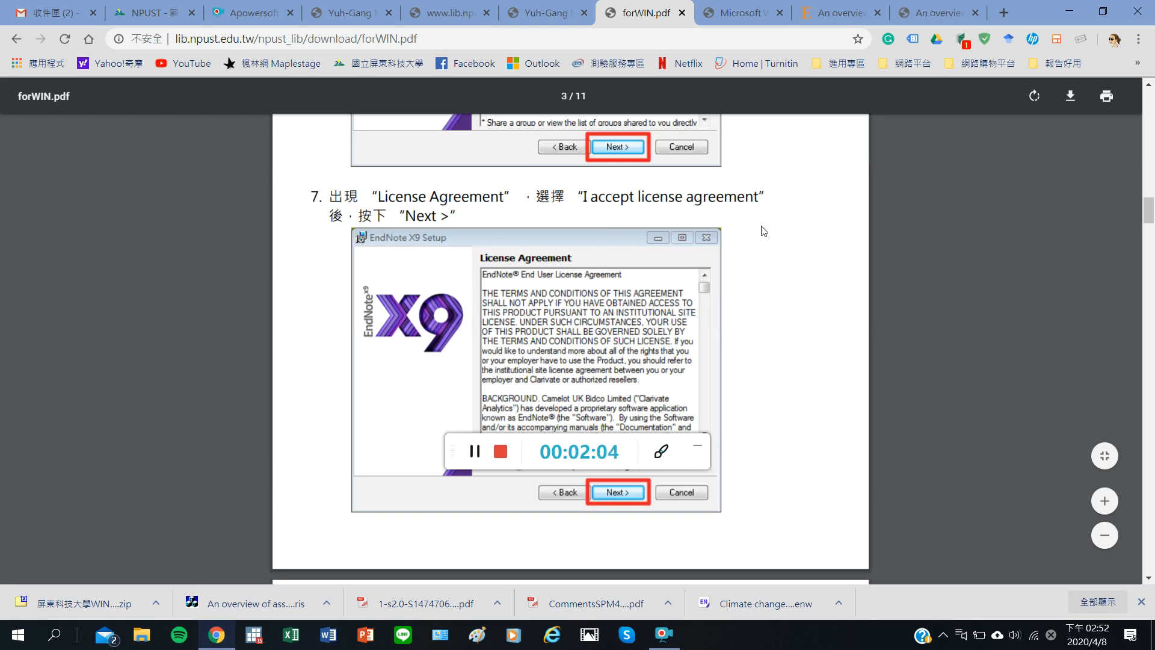
scroll(761, 322, "down", 3)
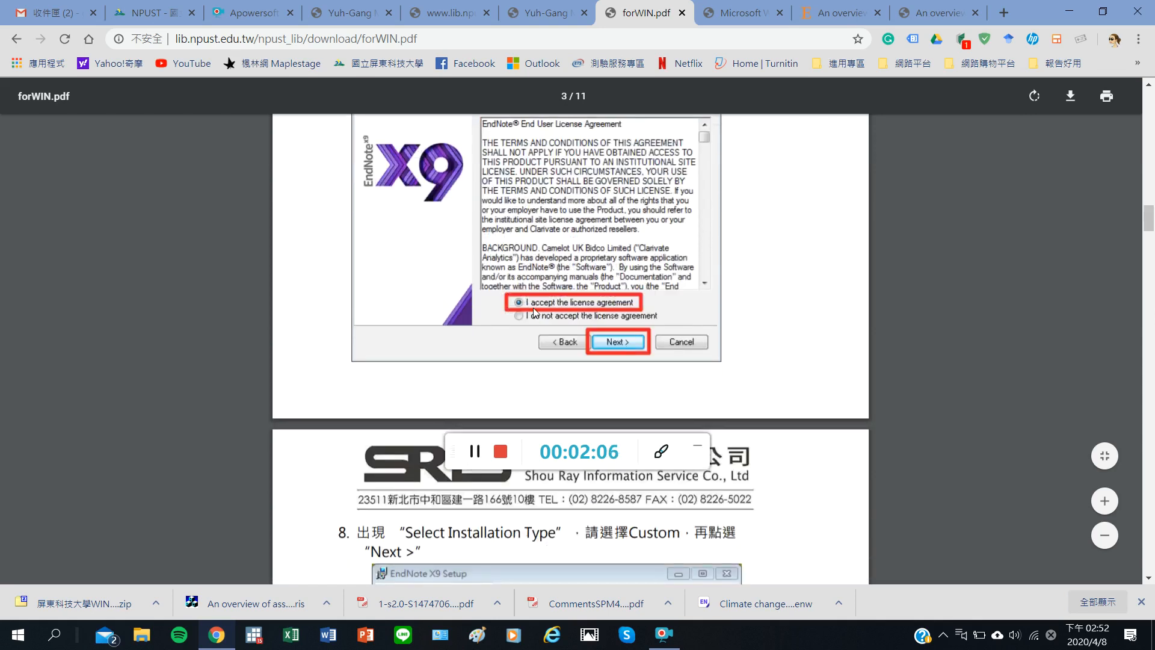
scroll(775, 309, "down", 6)
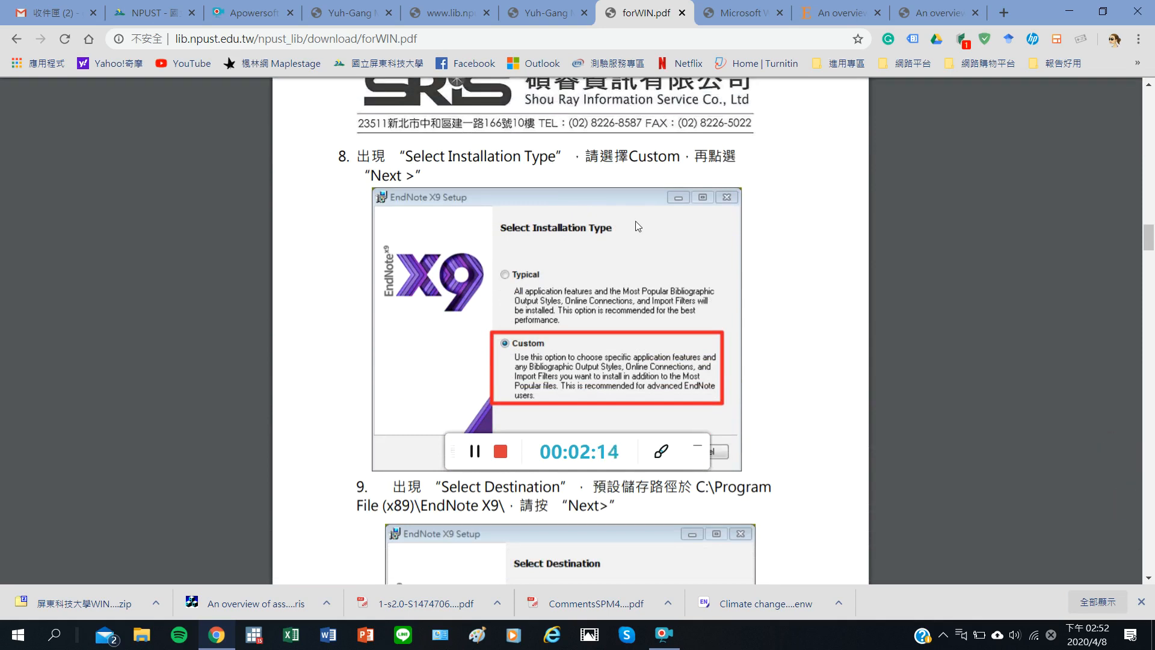
scroll(638, 229, "down", 1)
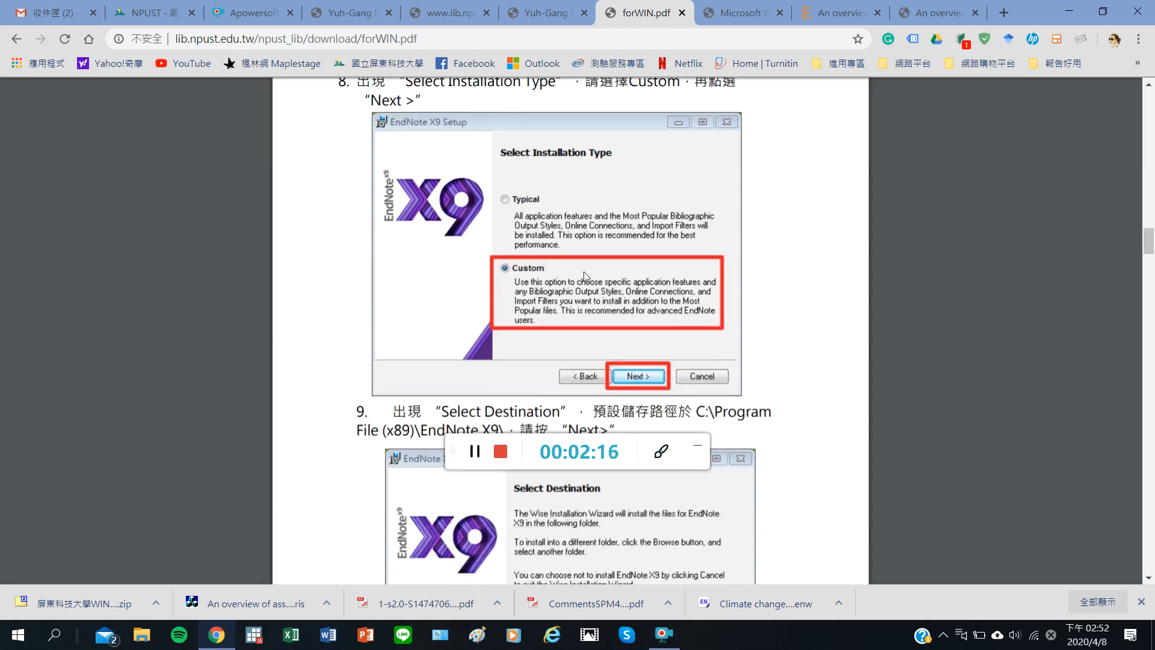
scroll(764, 278, "down", 2)
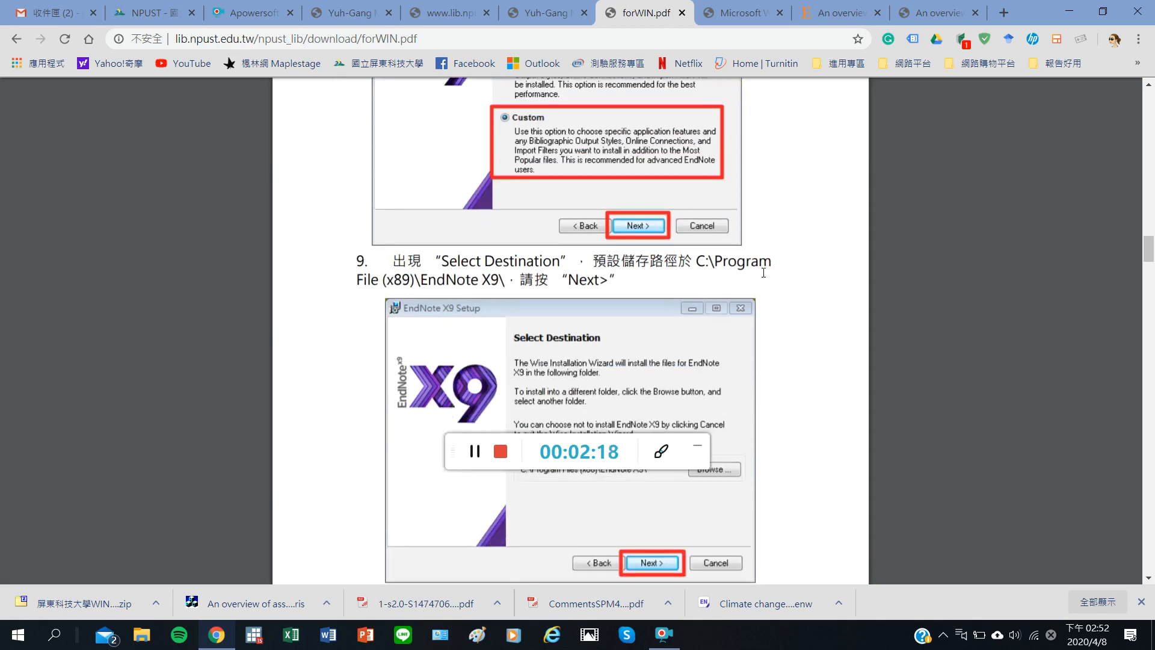
scroll(763, 272, "down", 2)
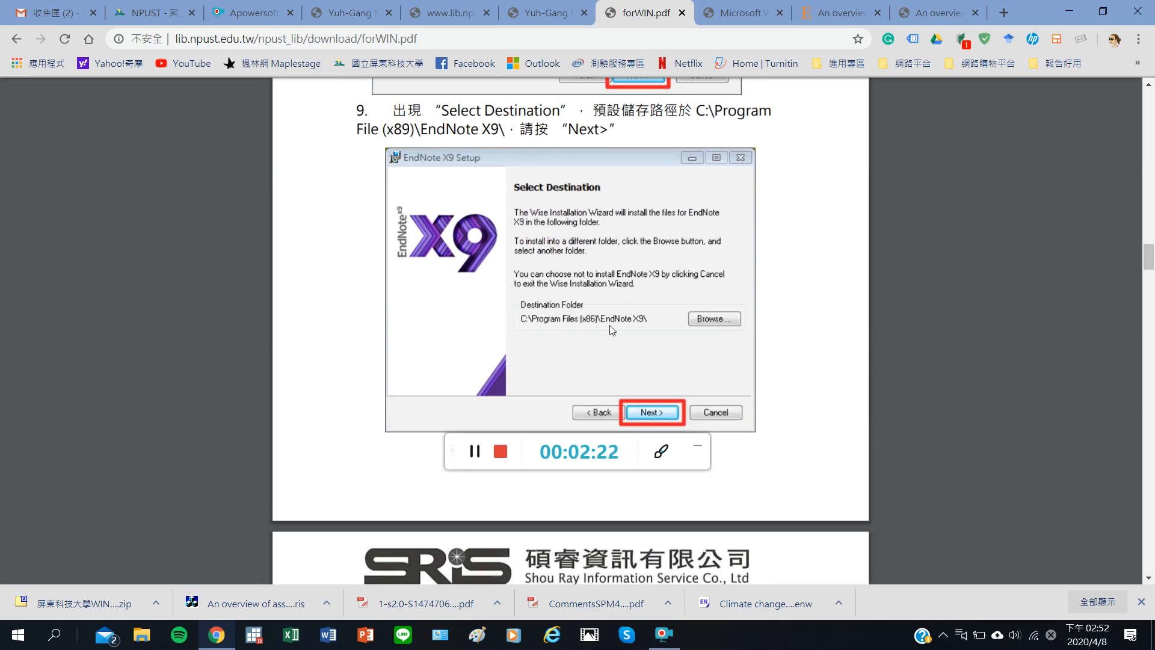
- Examine guide steps 10 to 13 on Select Features, covering the entire-feature install option and the Install Direct Export Helper setting
scroll(644, 315, "down", 6)
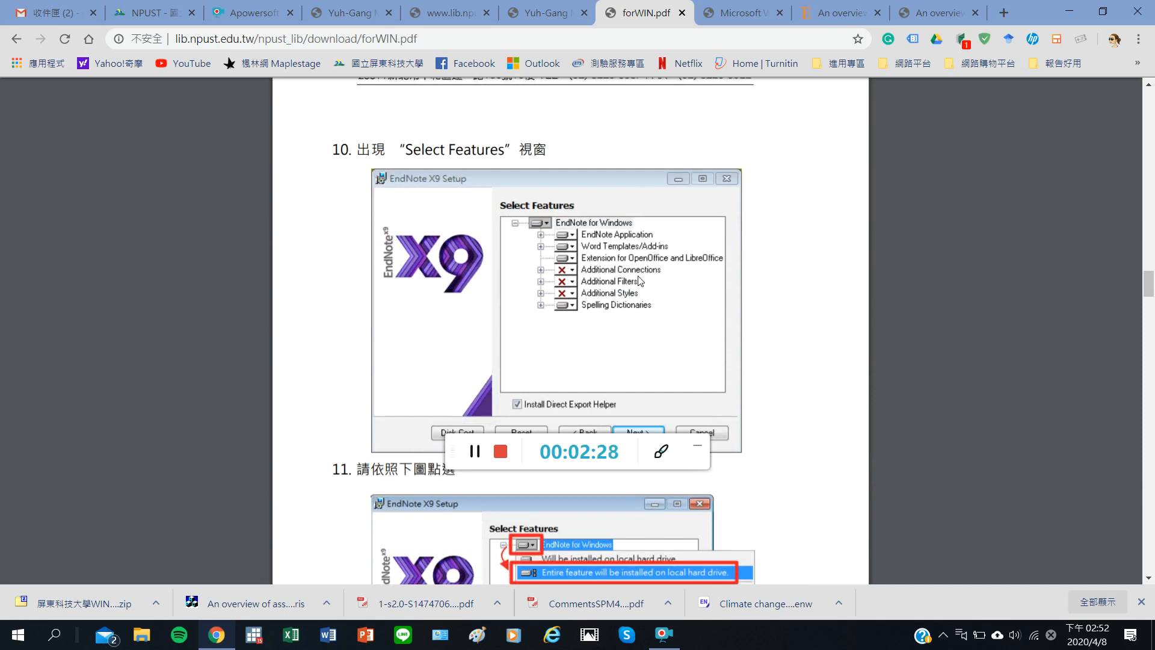
scroll(641, 281, "down", 1)
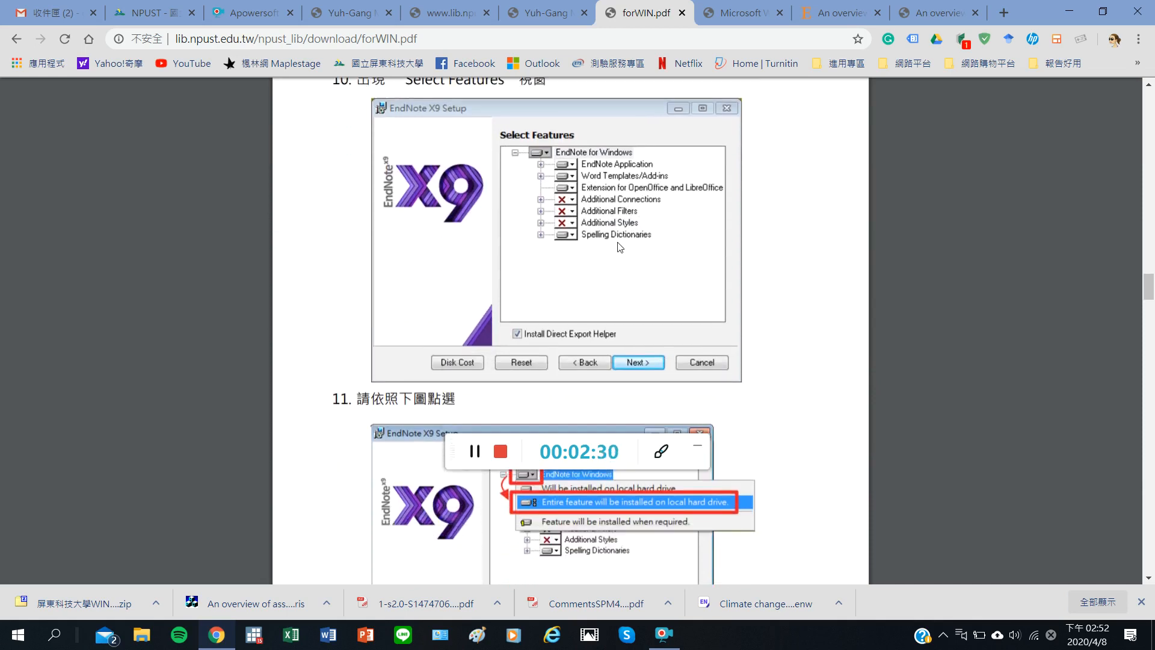
scroll(613, 265, "up", 1)
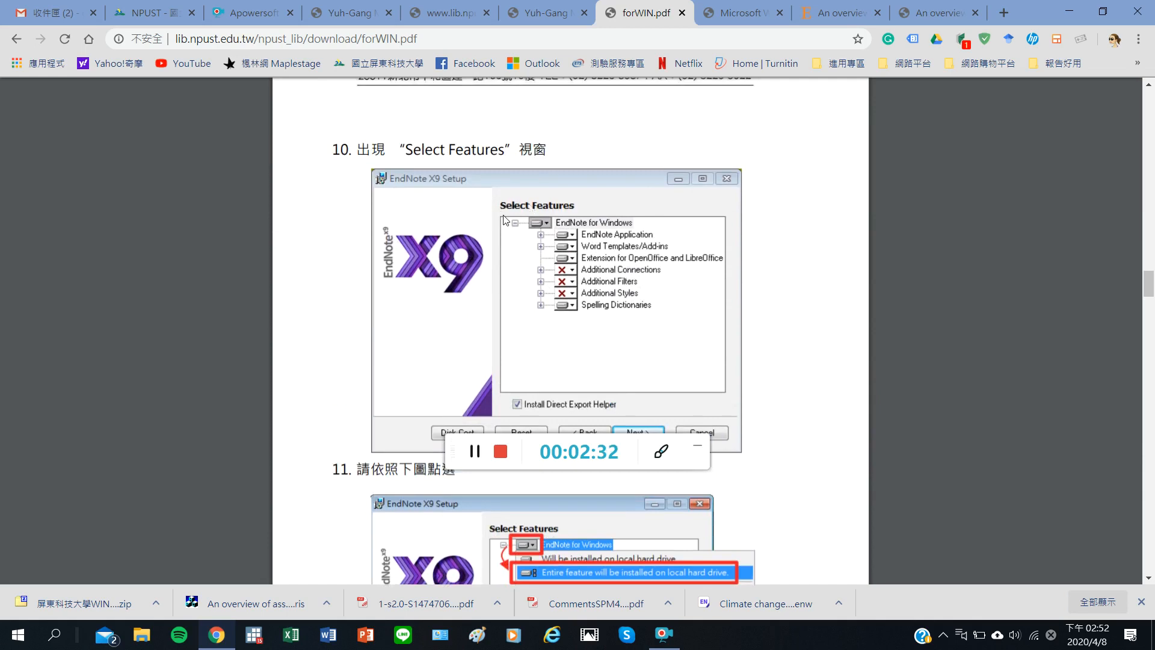
scroll(646, 280, "down", 4)
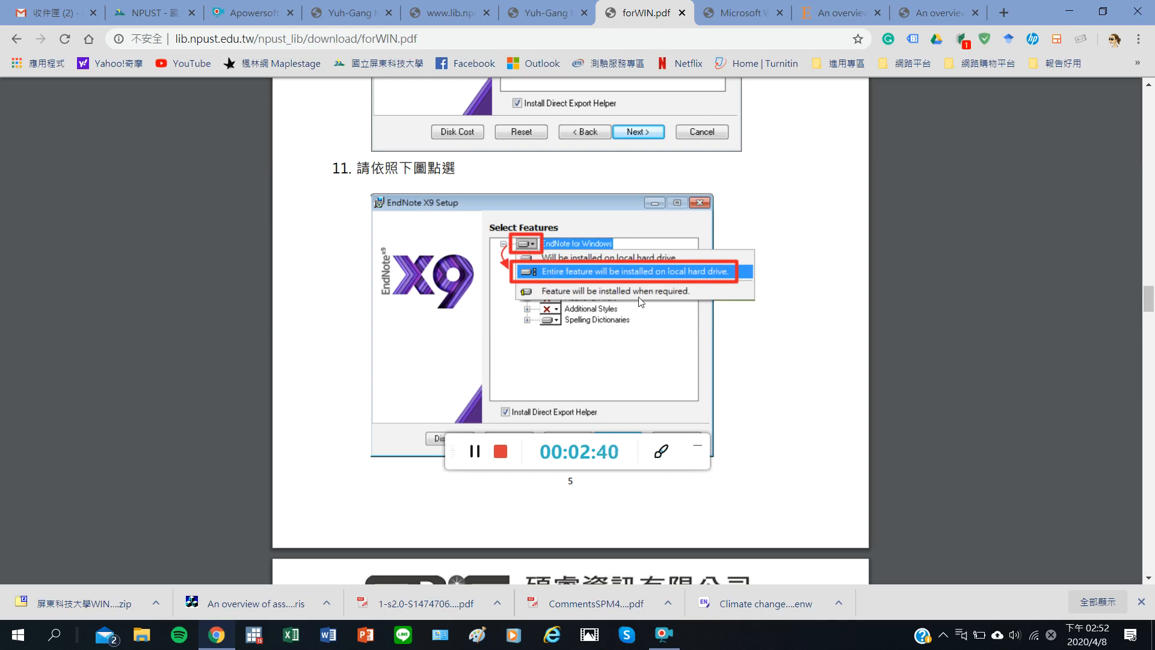
scroll(639, 265, "down", 6)
scroll(639, 265, "down", 2)
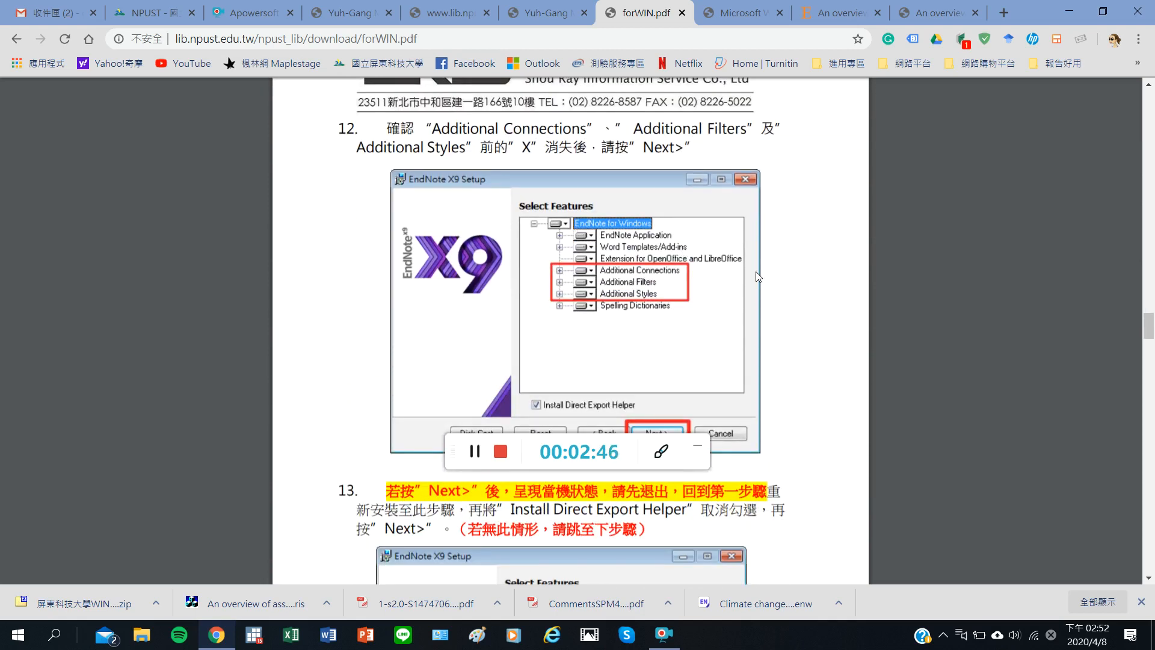
scroll(613, 246, "up", 11)
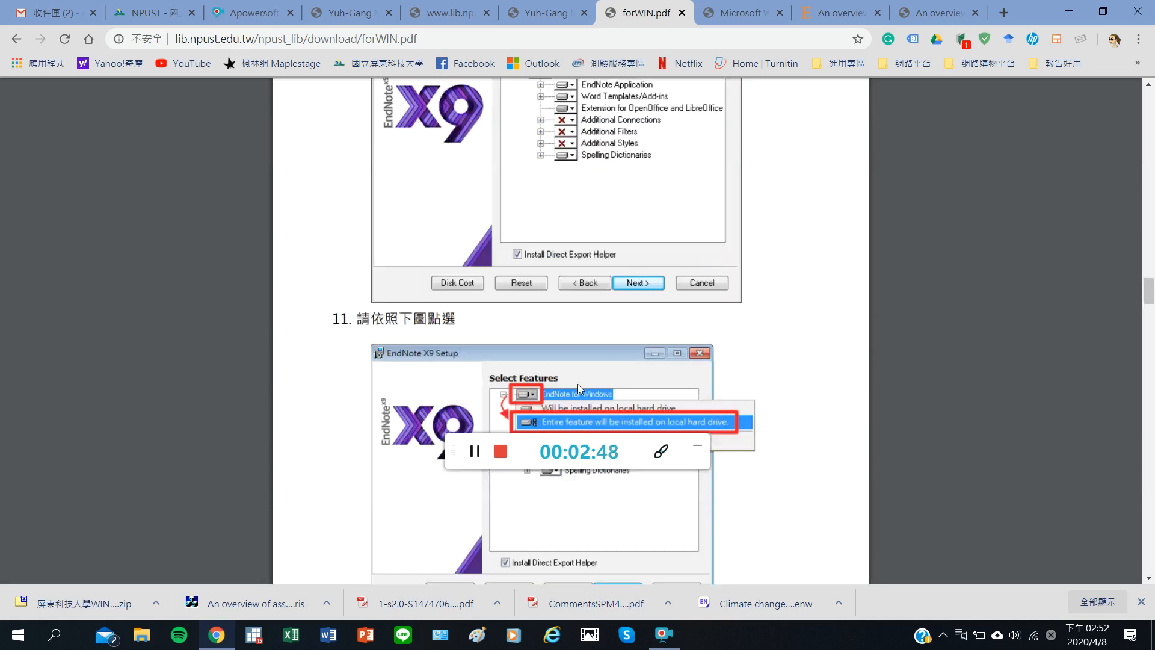
scroll(570, 331, "down", 10)
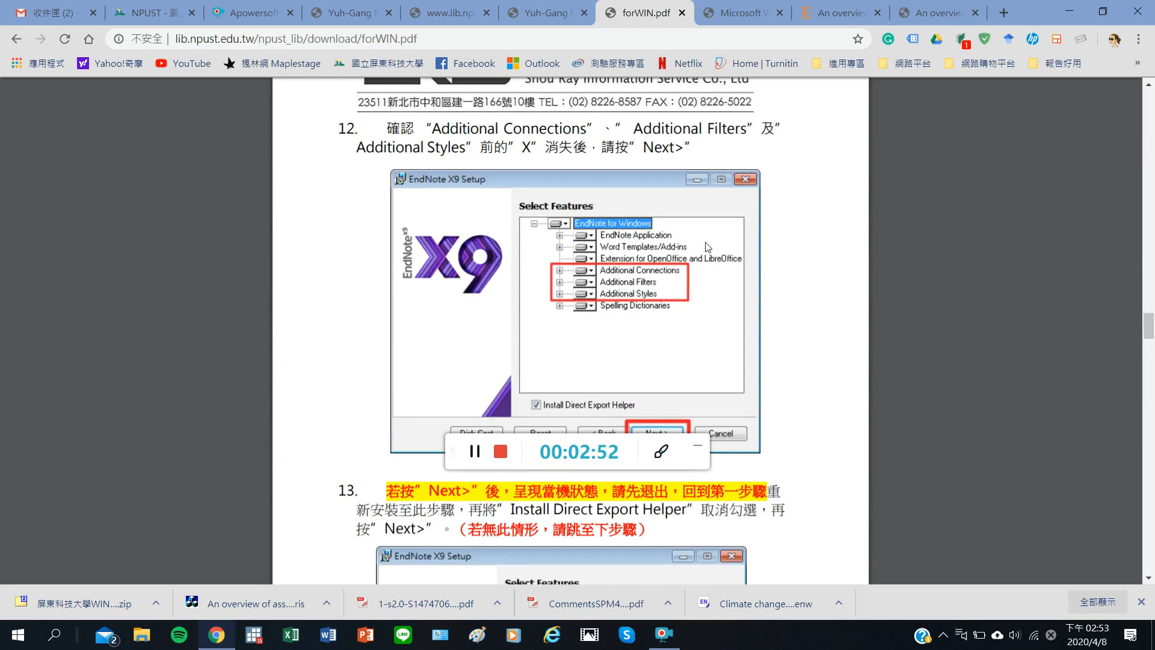
scroll(708, 246, "down", 2)
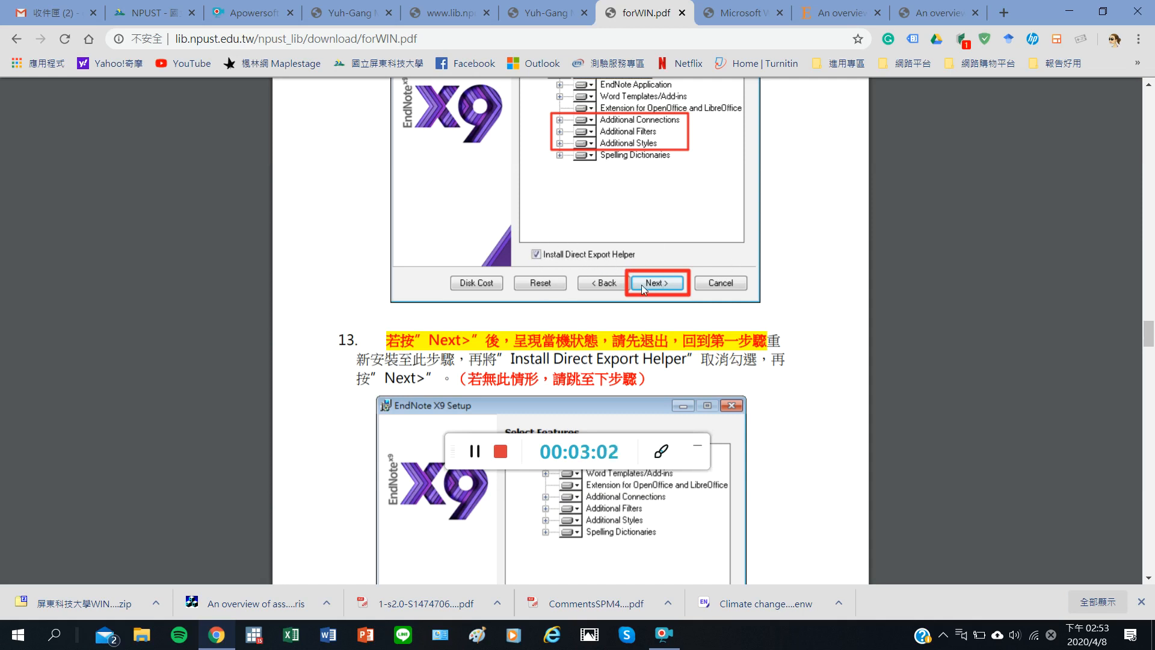
scroll(744, 274, "down", 2)
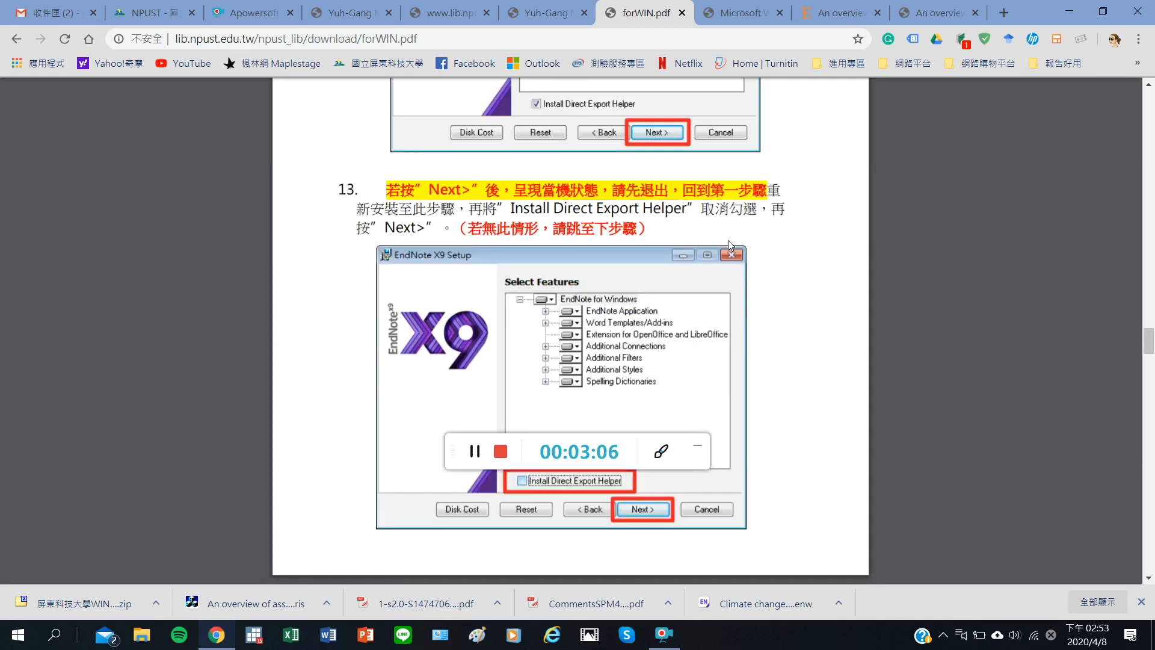
- Read guide steps 14 to 16, from Ready to Install the Application to finishing the installation
scroll(730, 245, "down", 9)
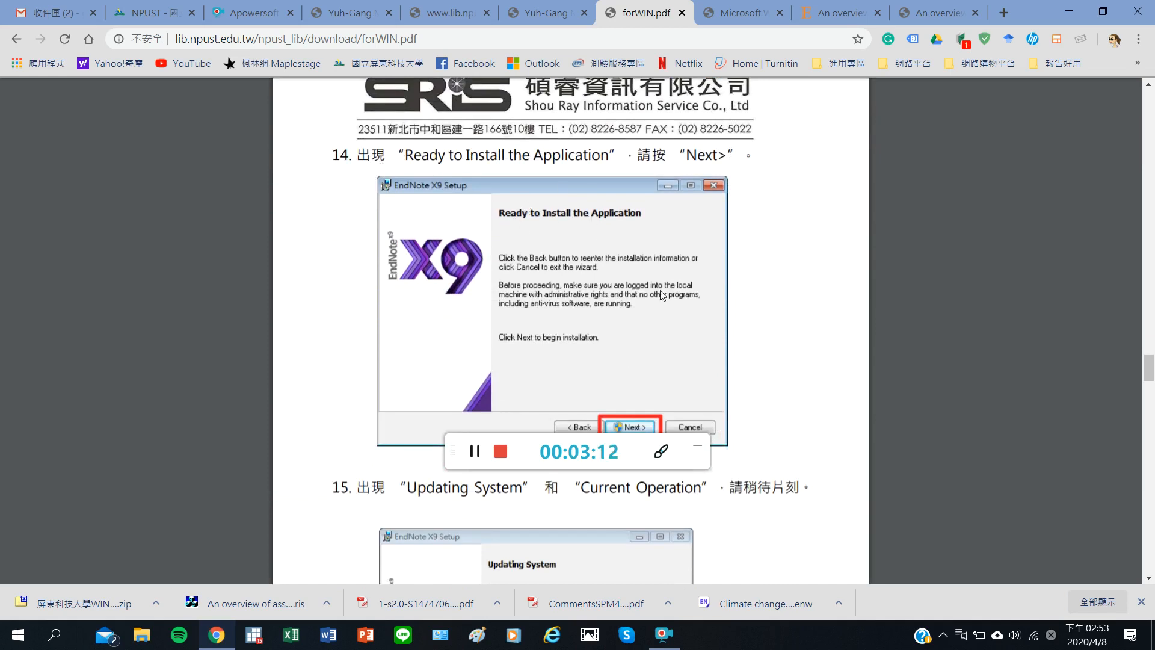
scroll(662, 295, "down", 3)
scroll(742, 267, "down", 2)
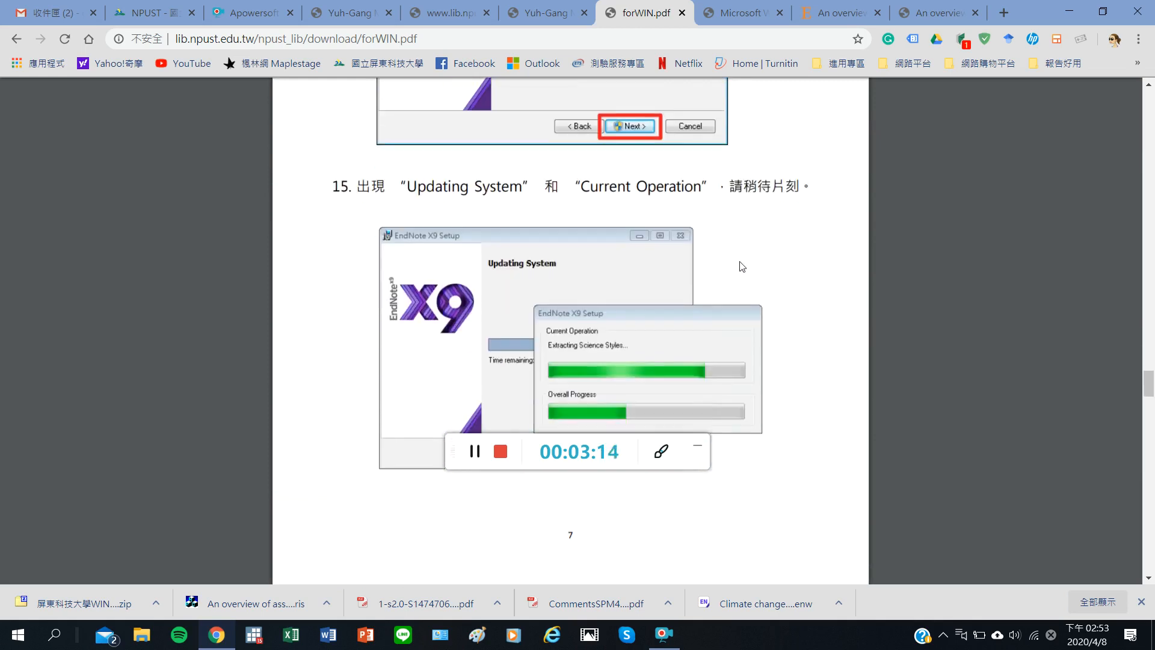
scroll(681, 277, "down", 1)
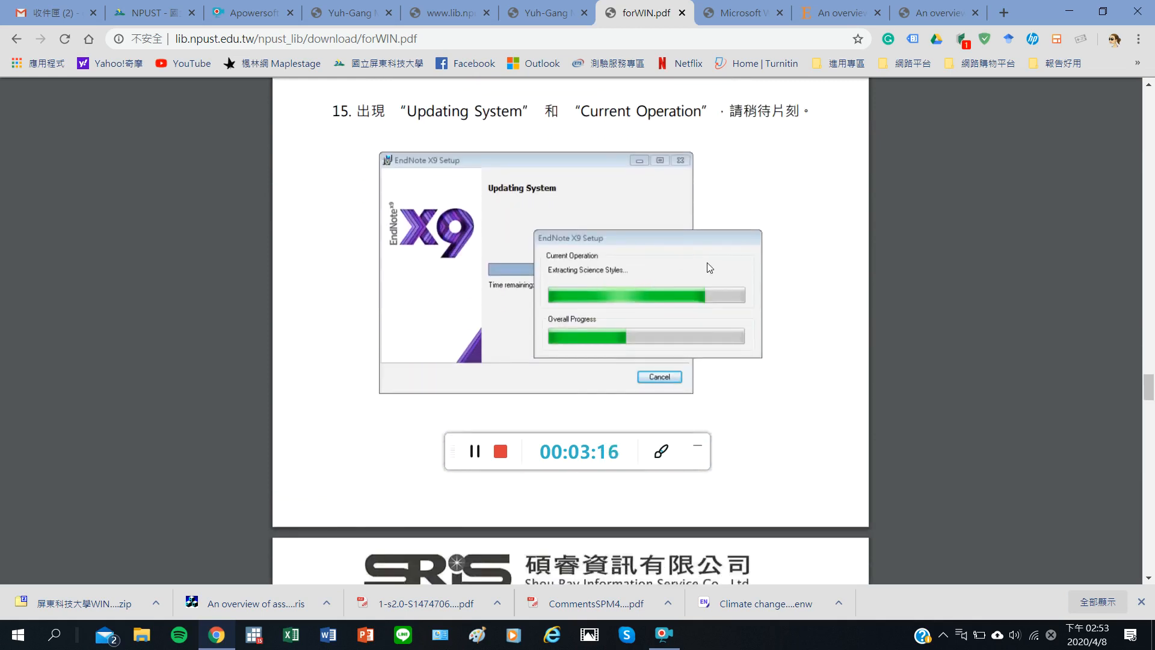
scroll(710, 255, "down", 7)
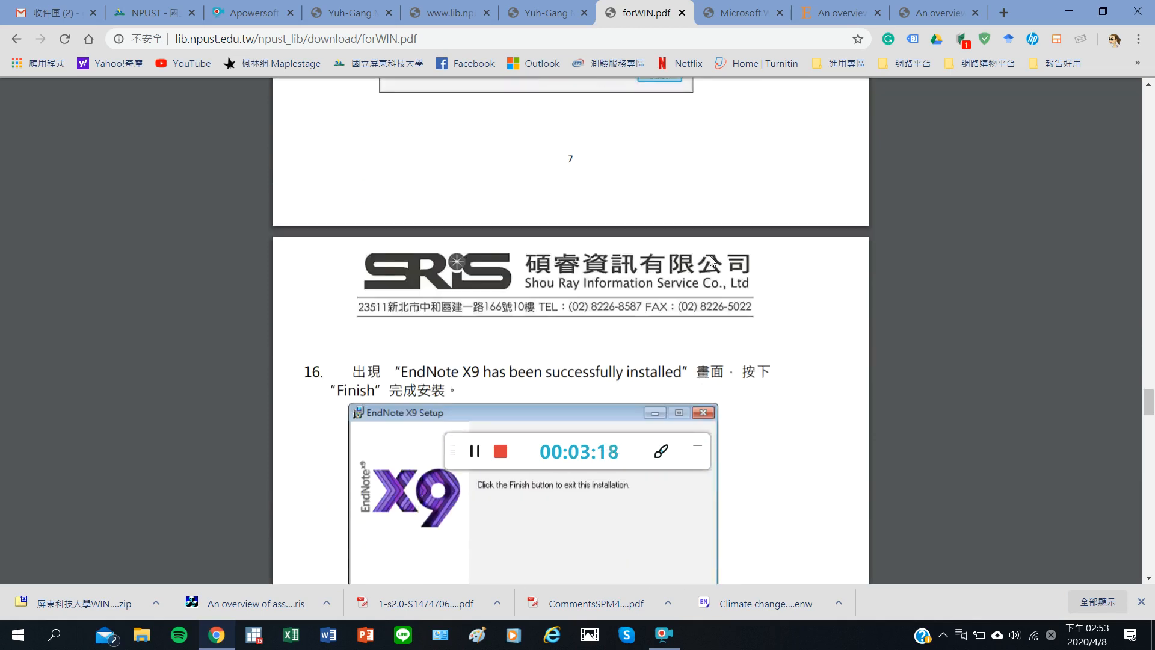
scroll(550, 263, "down", 1)
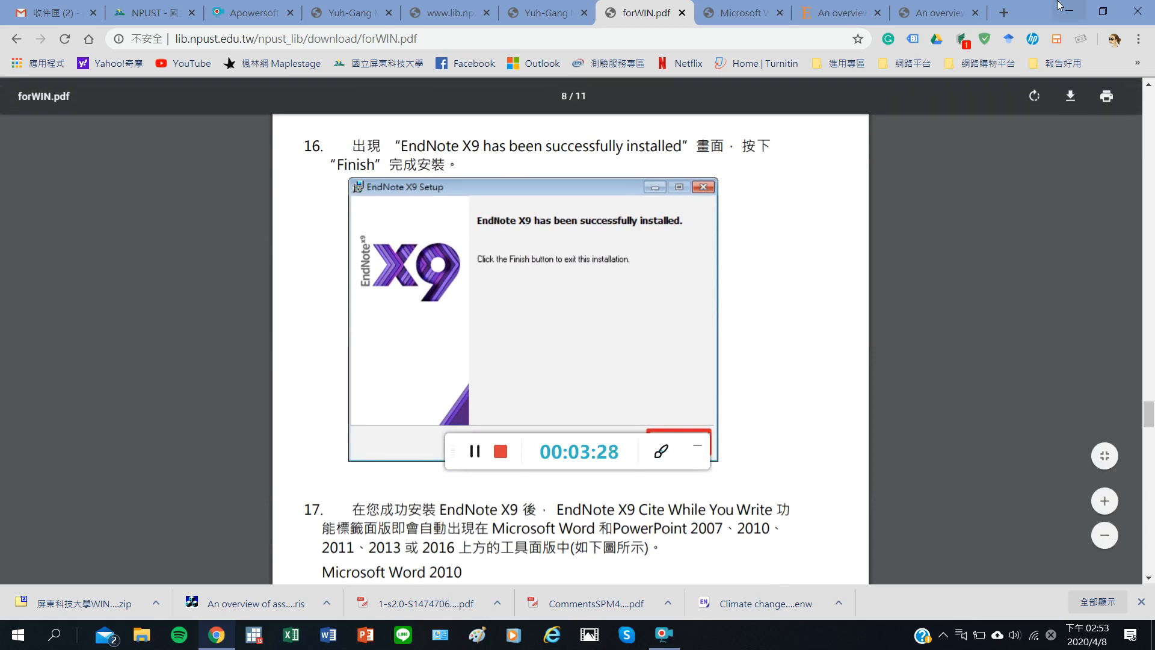
- Switch to PowerPoint, start a blank presentation to check for the EndNote add-in, and return to the desktop
left_click(1069, 12)
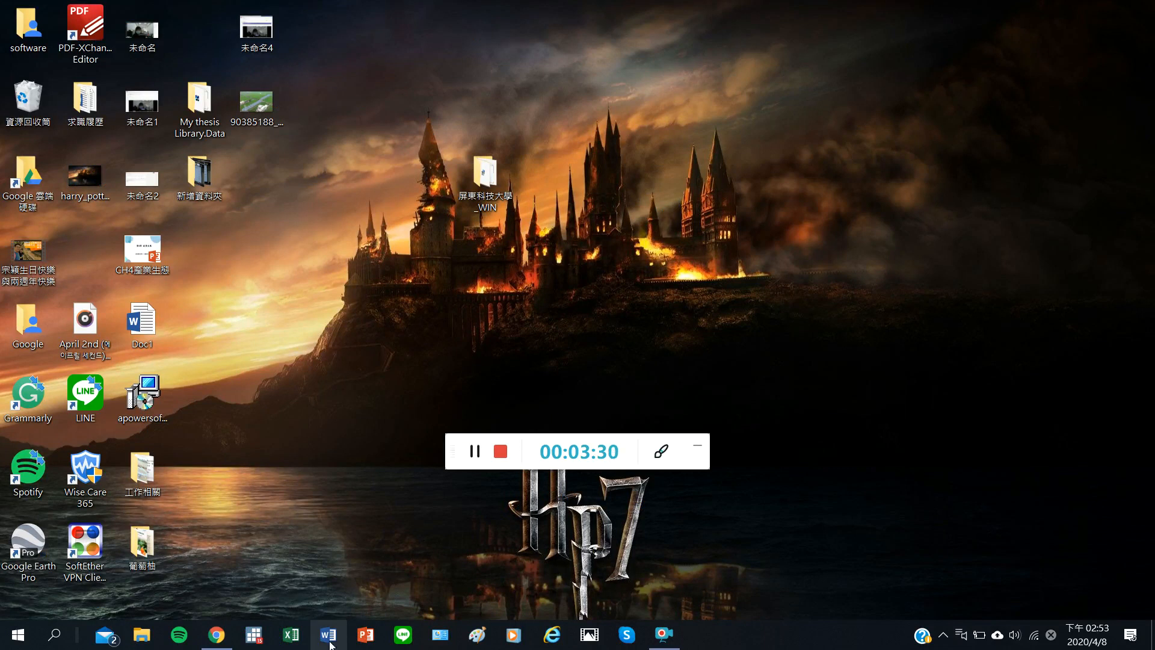
left_click(363, 642)
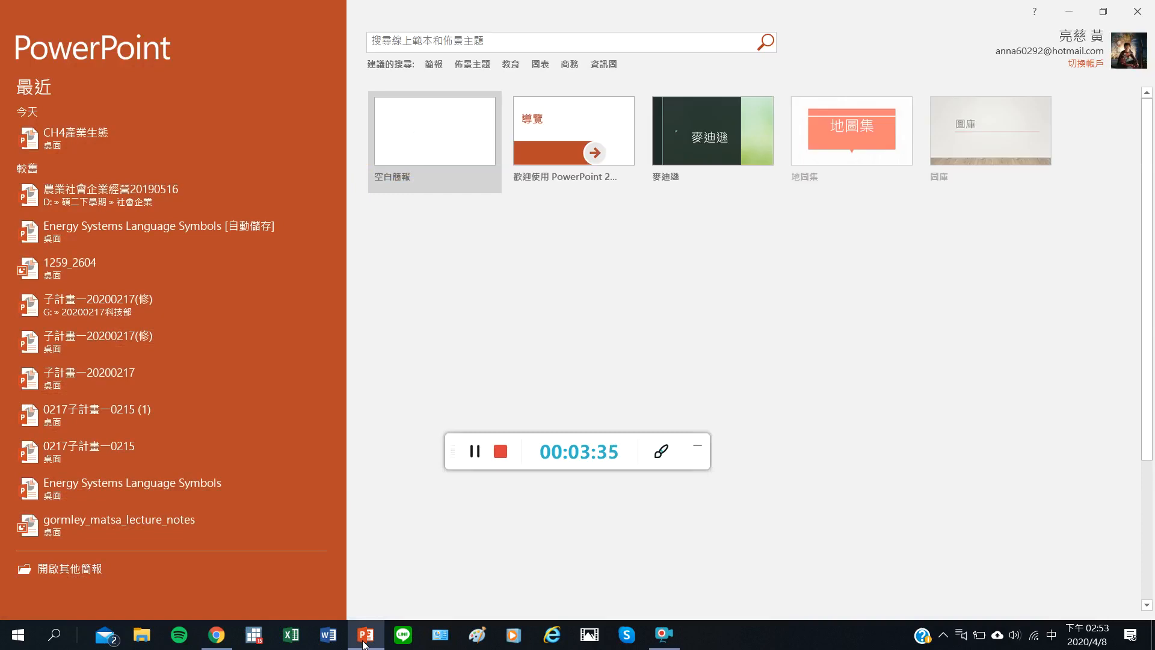
left_click(394, 111)
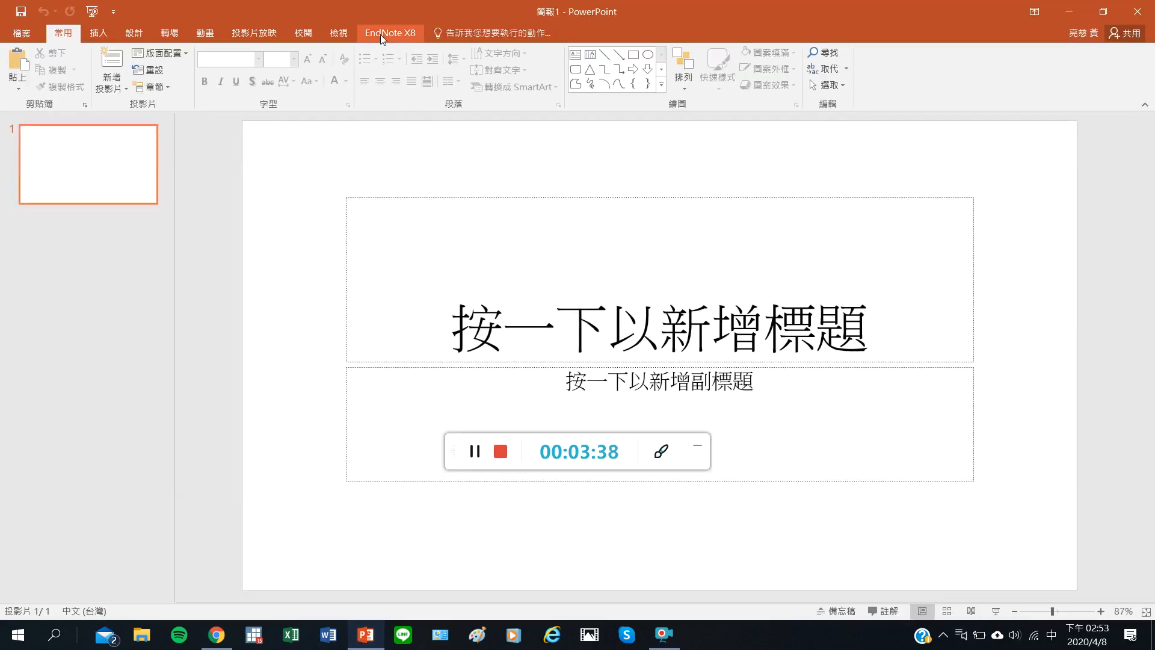
left_click(365, 635)
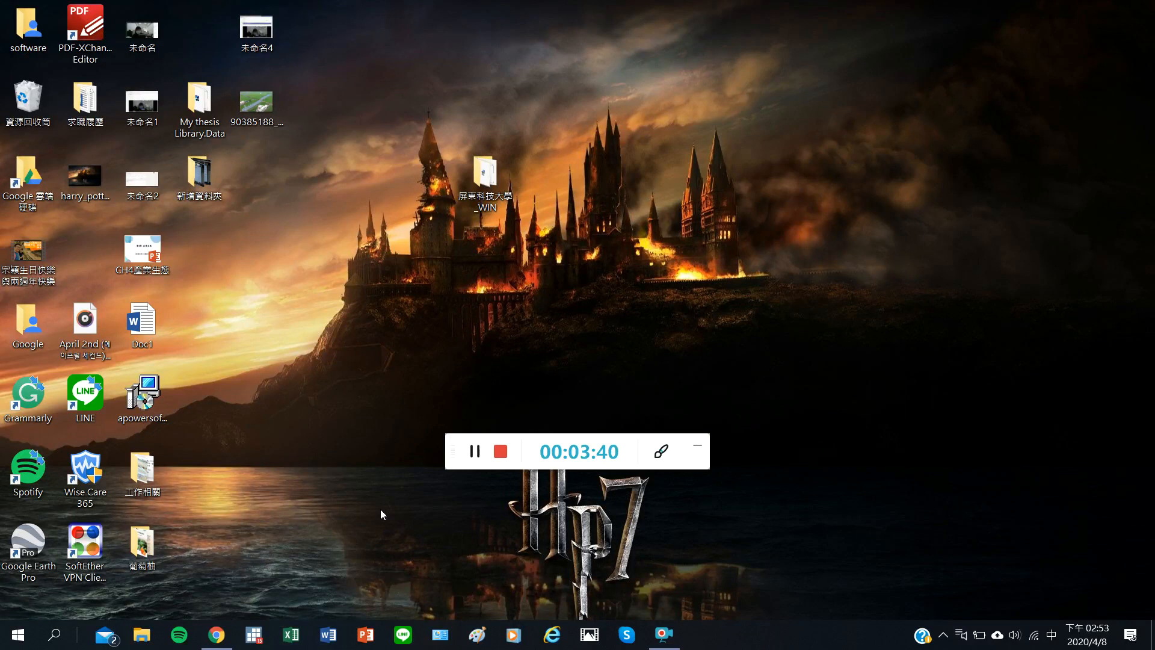
- Switch to Word, create a blank document and display the EndNote X9 tools
left_click(314, 639)
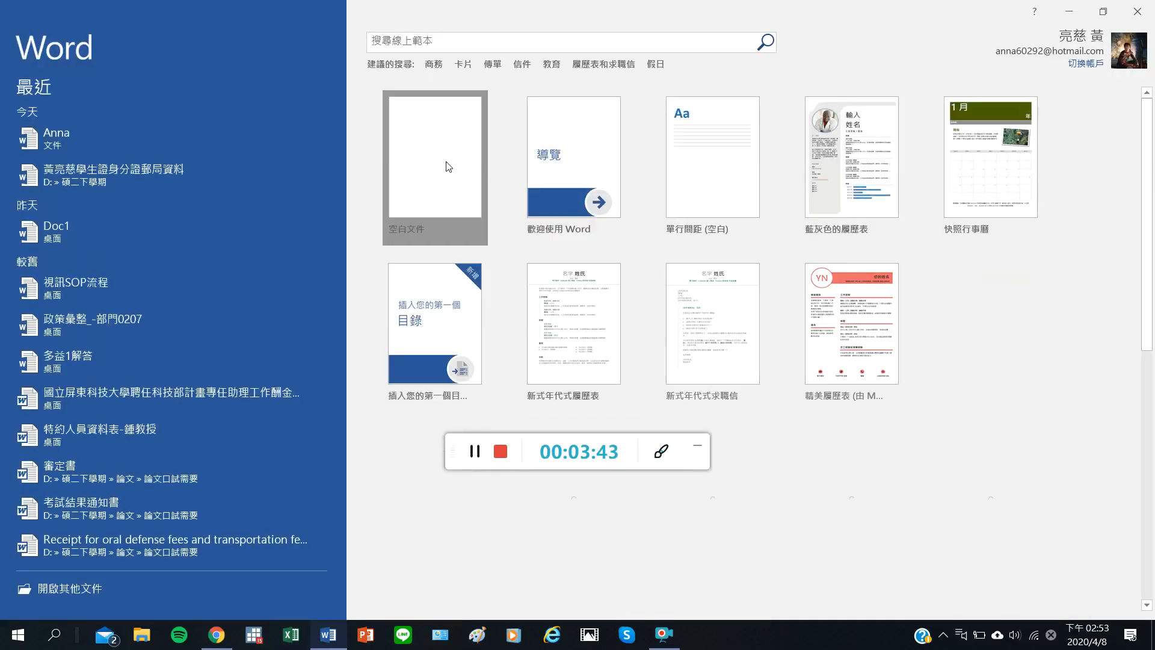
left_click(447, 166)
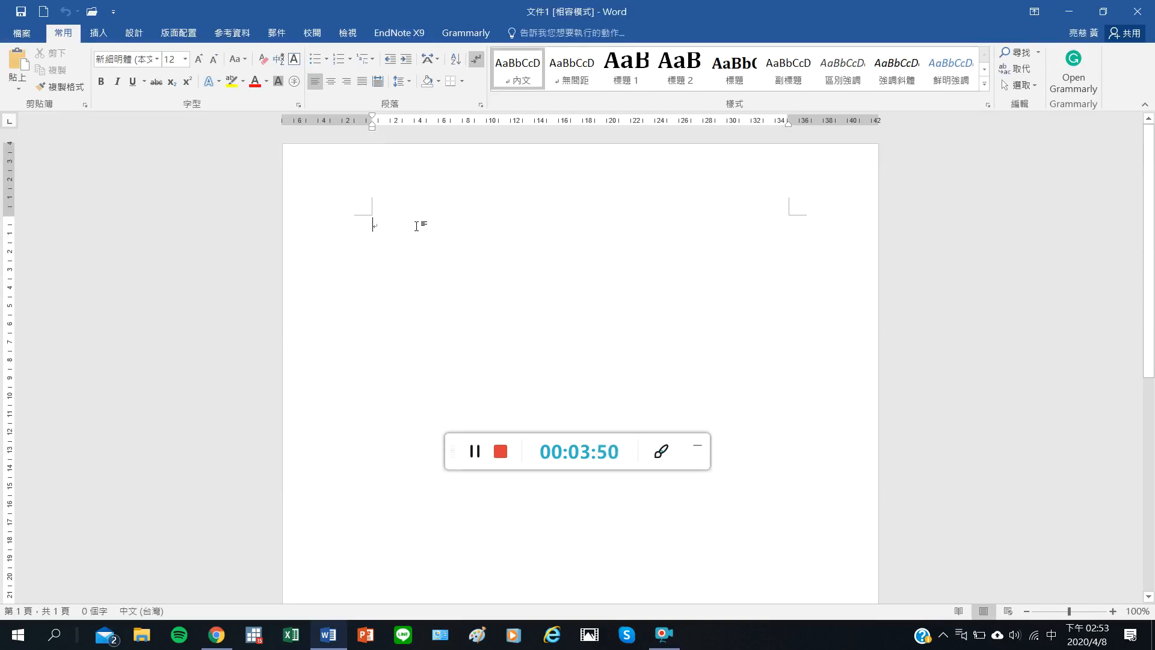
left_click(410, 33)
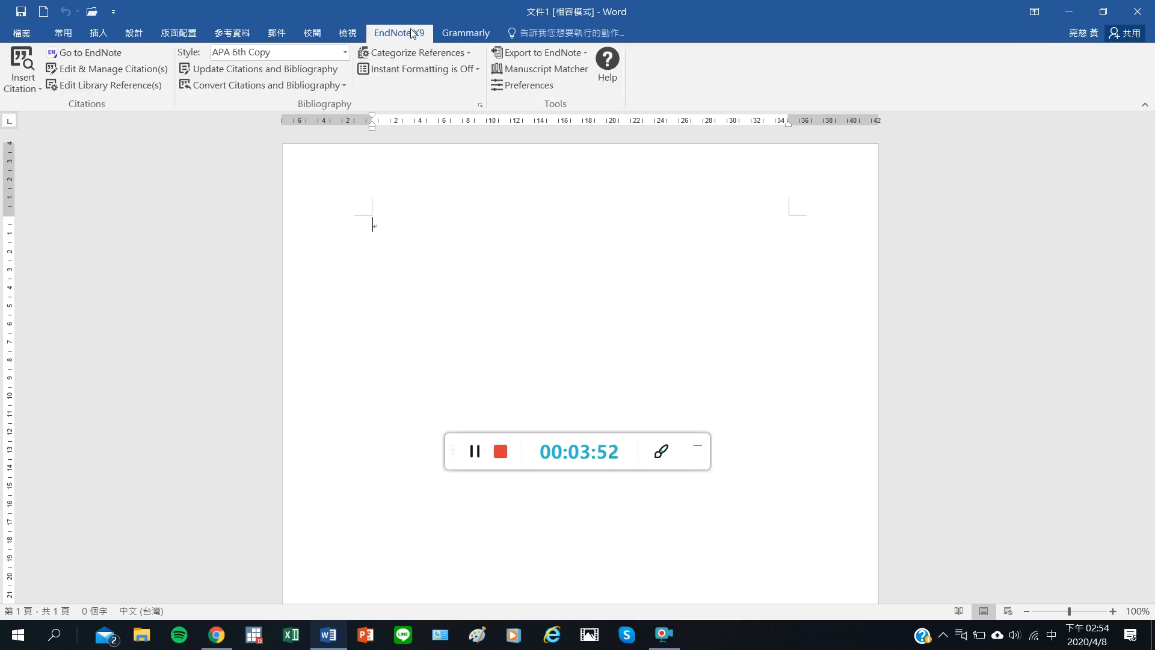
- Go to EndNote from the Word document and decline the EndNote X9.3.1 update
left_click(98, 53)
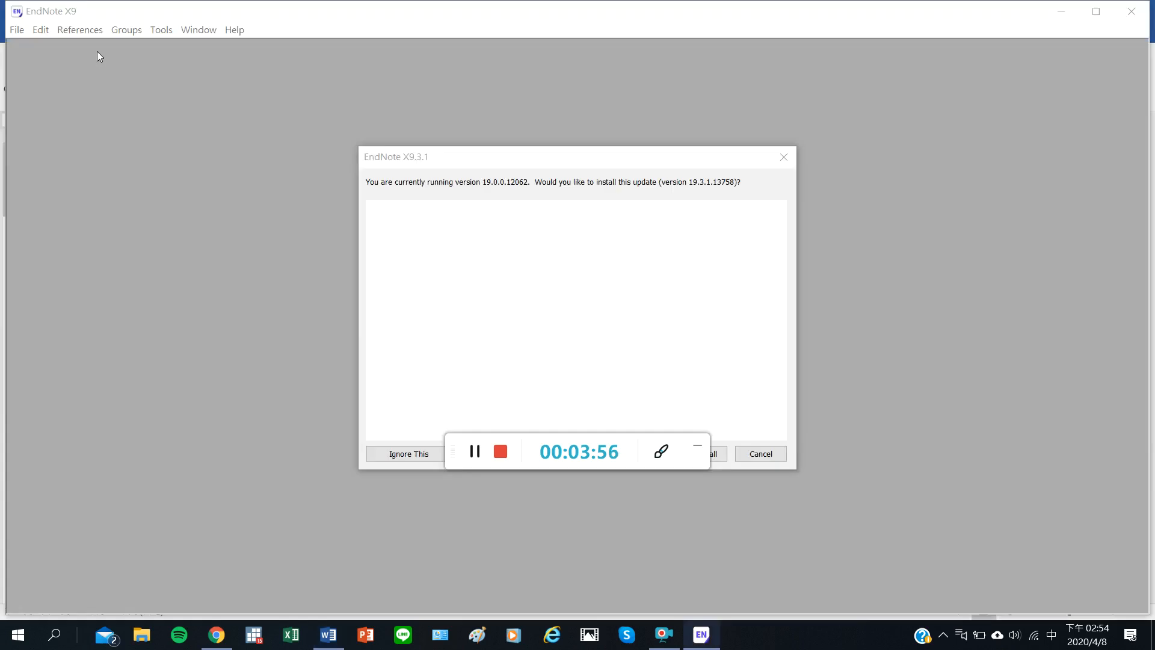
left_click(756, 450)
left_click(689, 355)
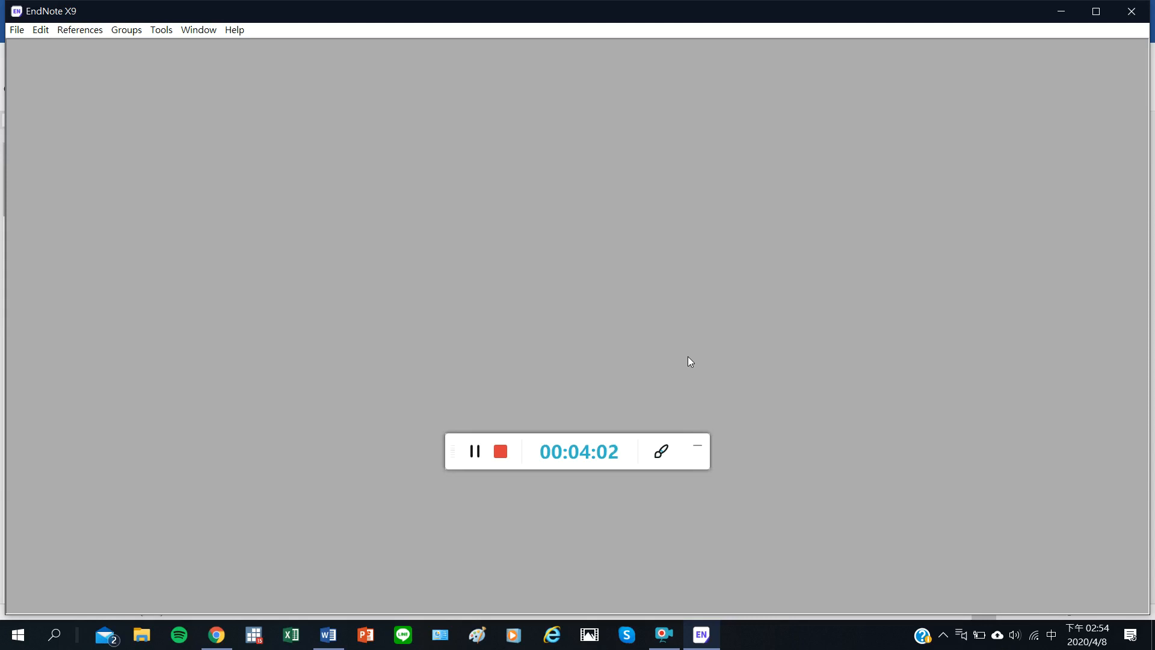
- Start a new reference library and choose the desktop (桌面) as its save location
left_click(16, 30)
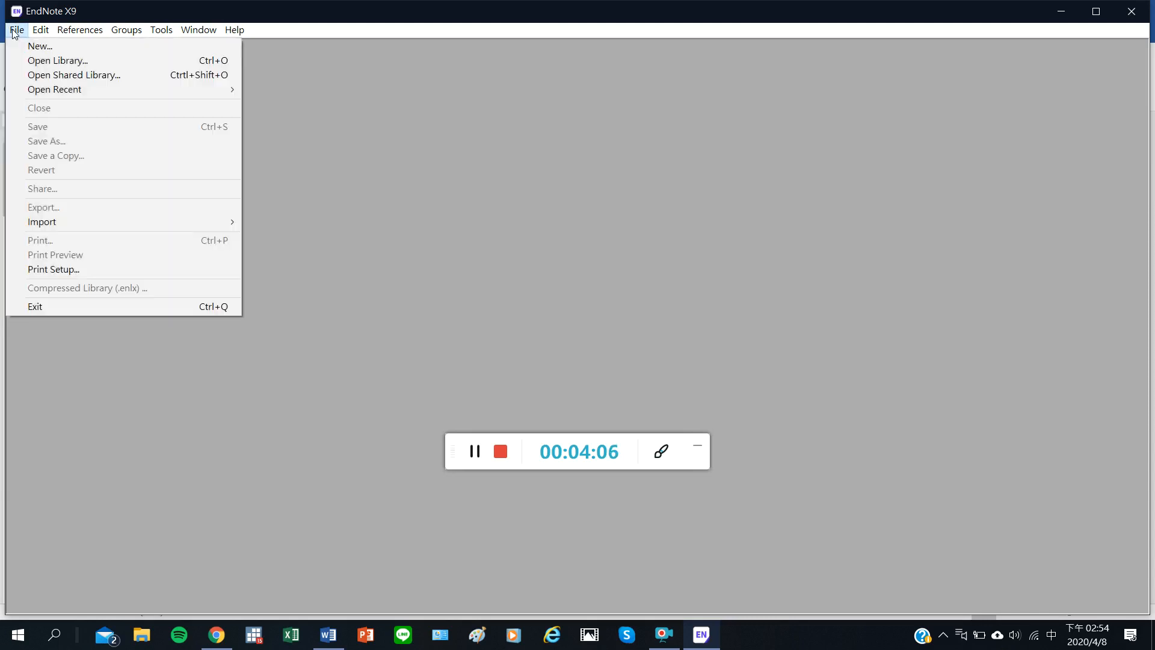
left_click(52, 49)
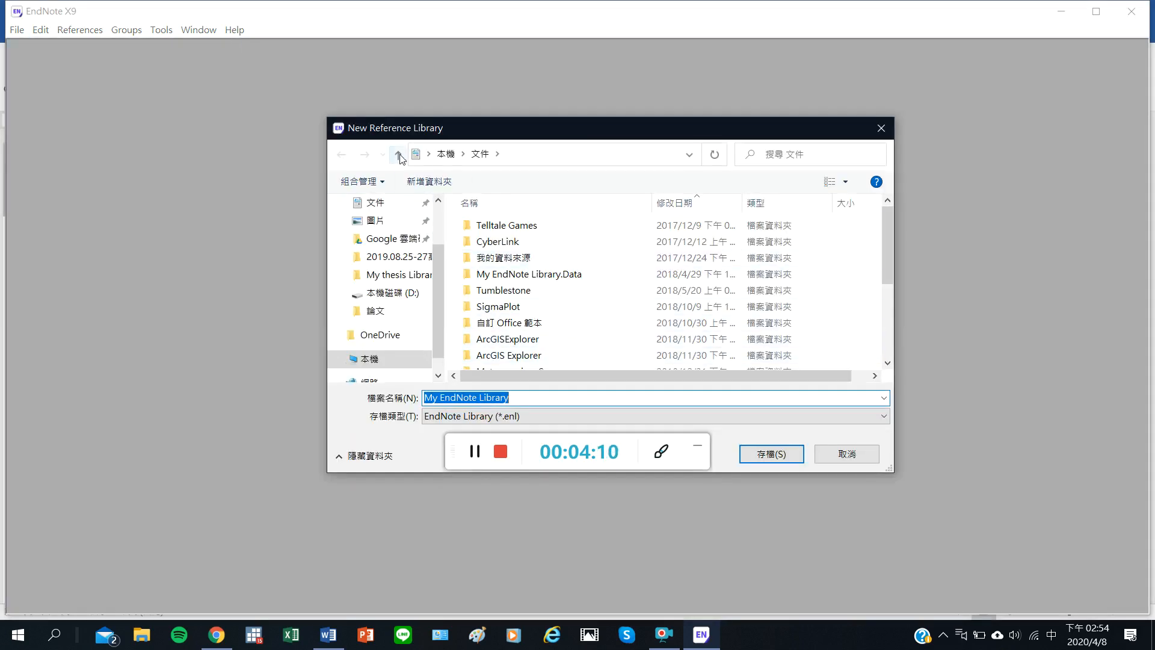
left_click_drag(439, 269, 441, 229)
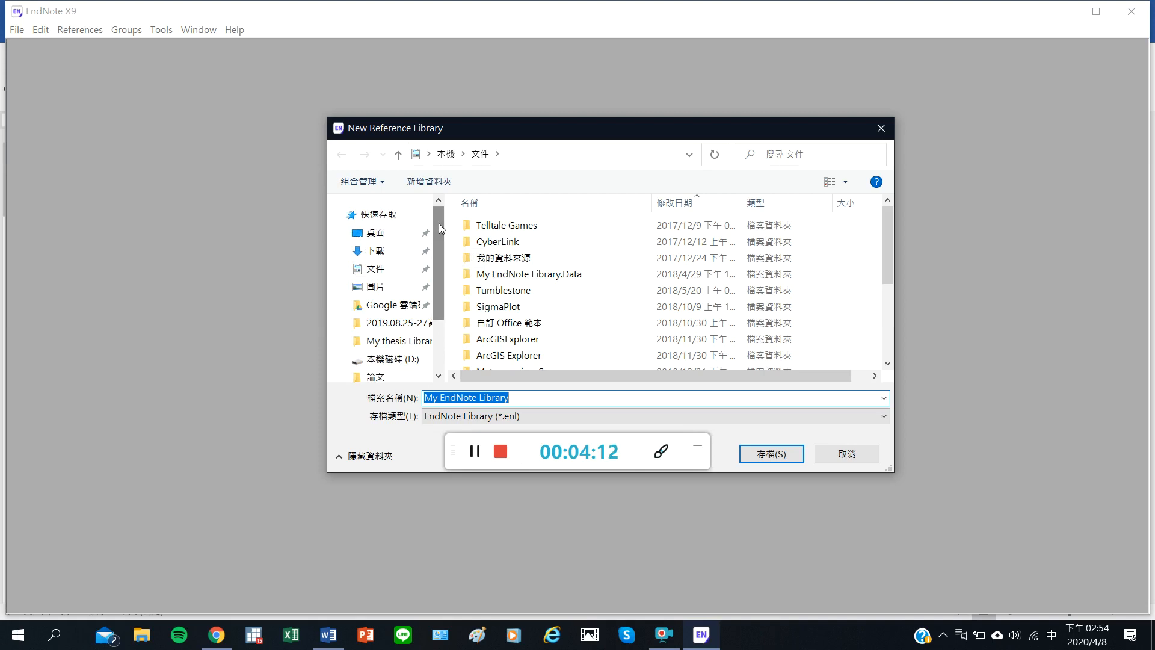
left_click(374, 235)
- Name the new library with the owner's first name followed by "thesis Library" and save it as an EndNote Library
left_click(471, 398)
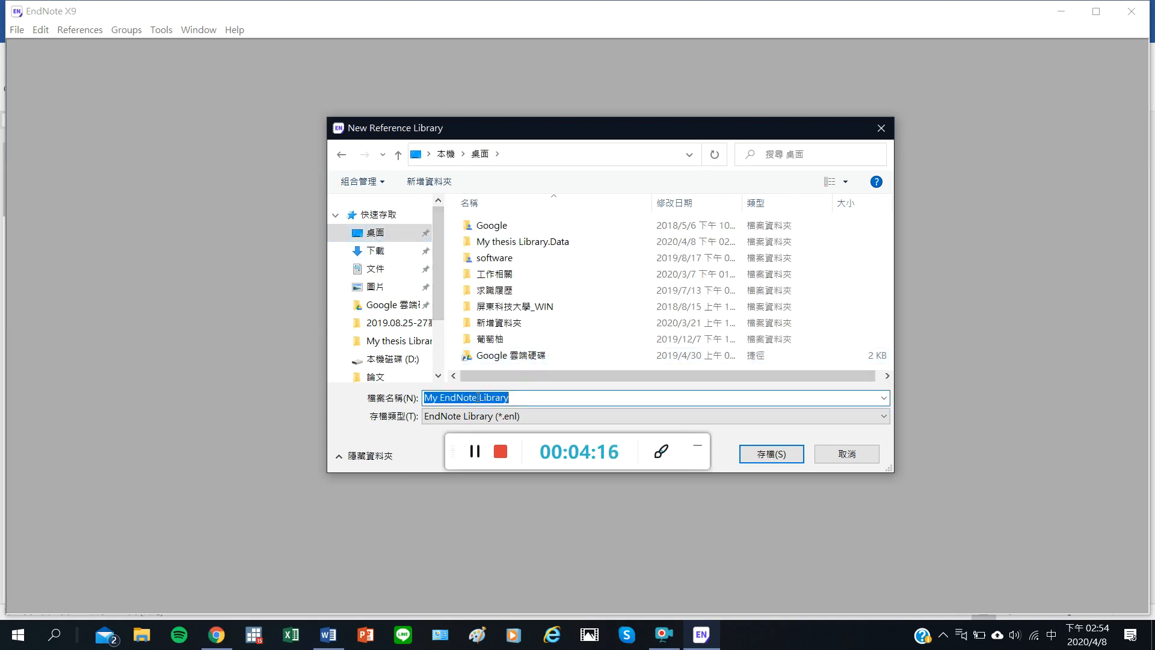
left_click_drag(479, 398, 438, 398)
key("BackSpace")
type("thesi")
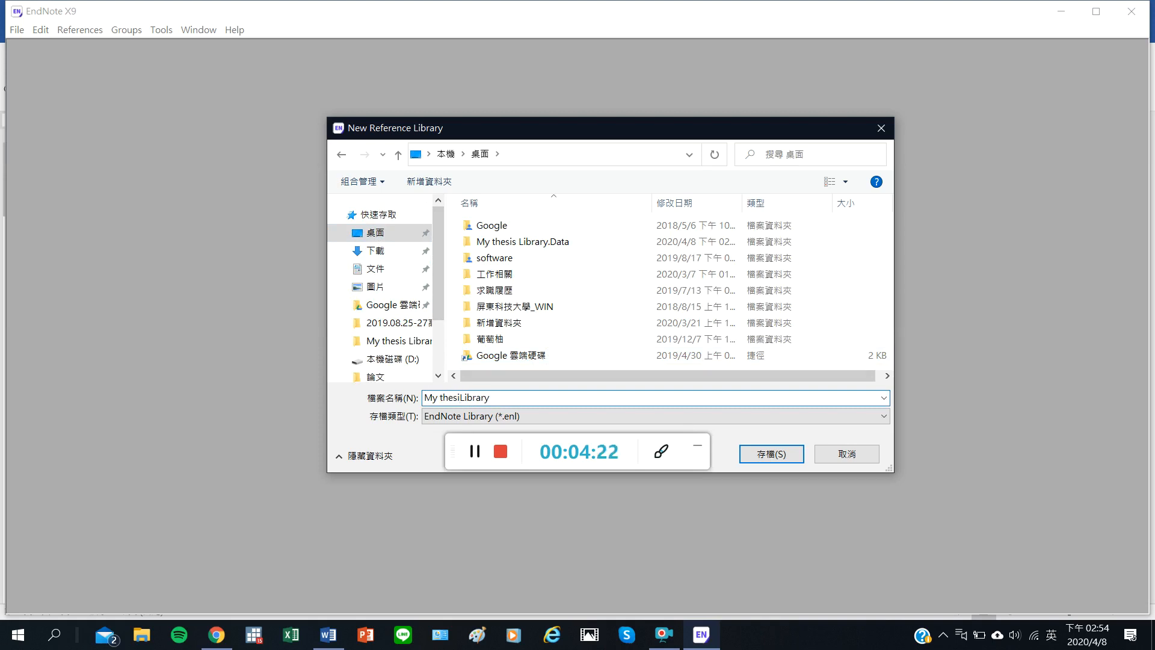
type("s")
left_click(535, 398)
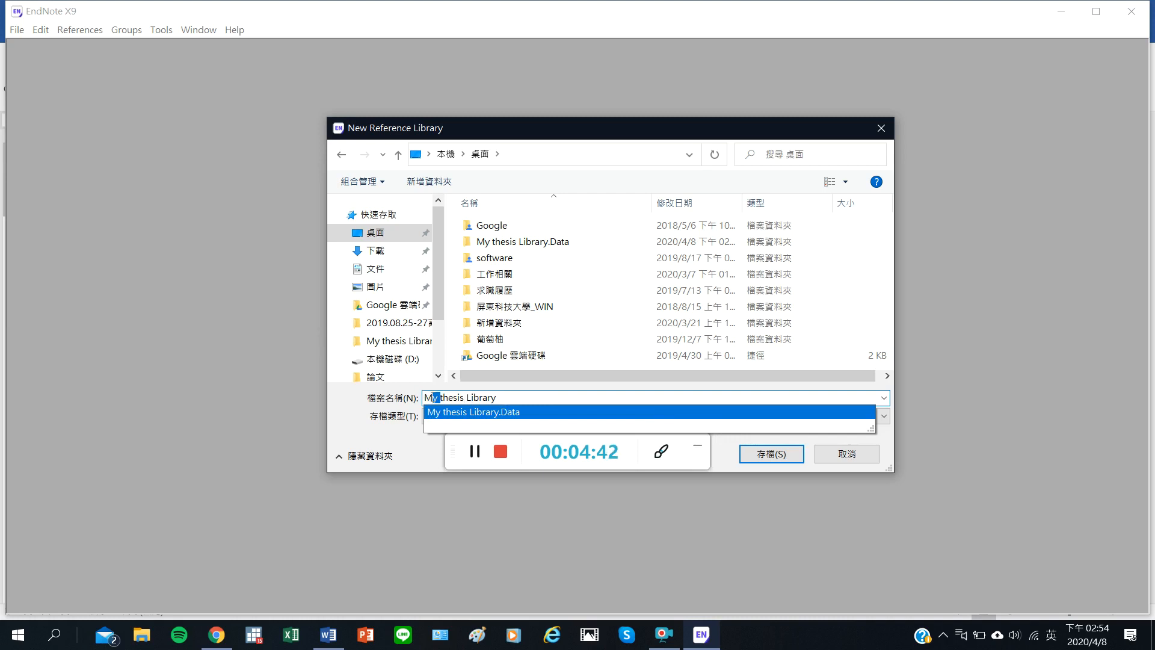
type("Anna")
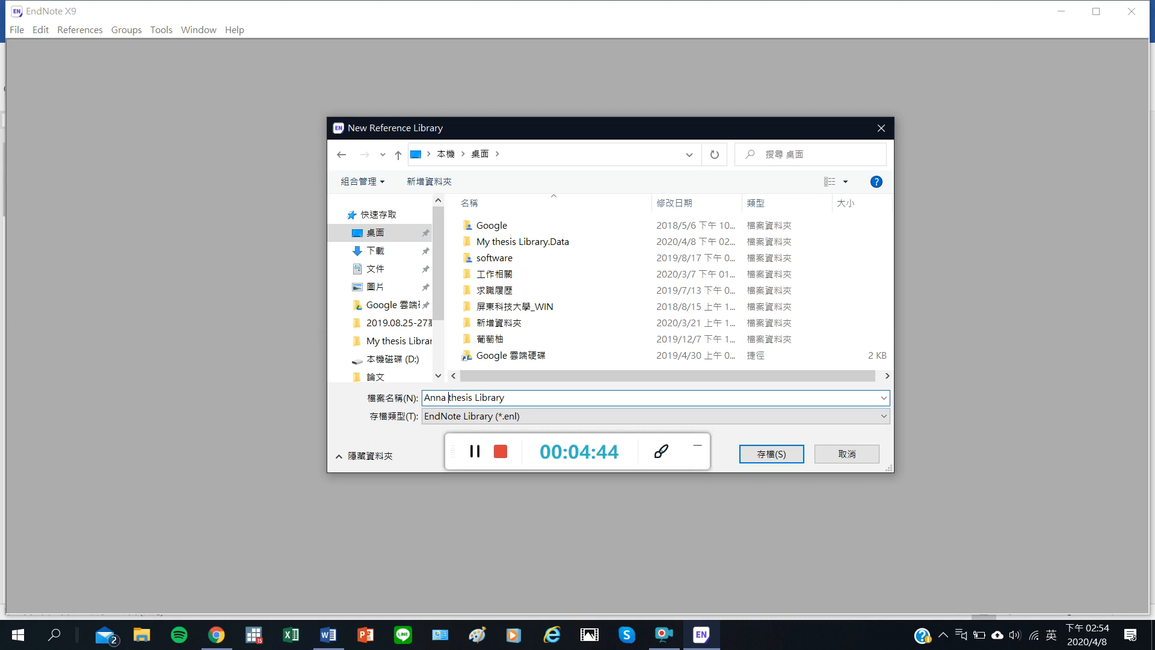
left_click(771, 454)
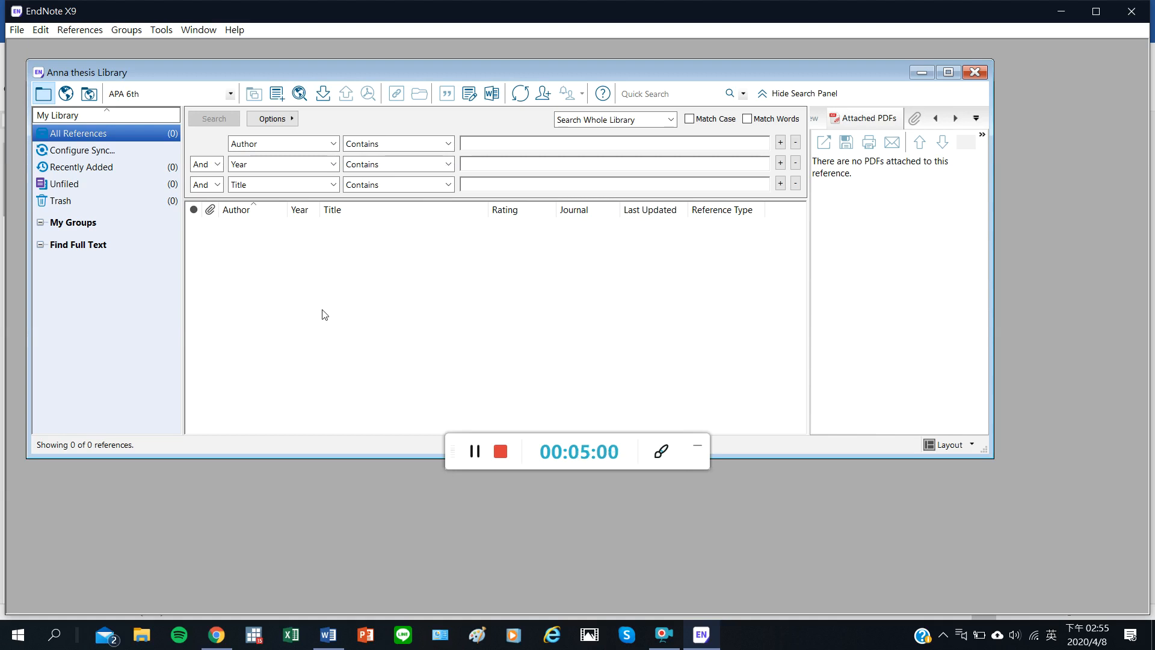
- Switch to Chrome and close the three article tabs that follow the forWIN.pdf tab
key("alt+Tab")
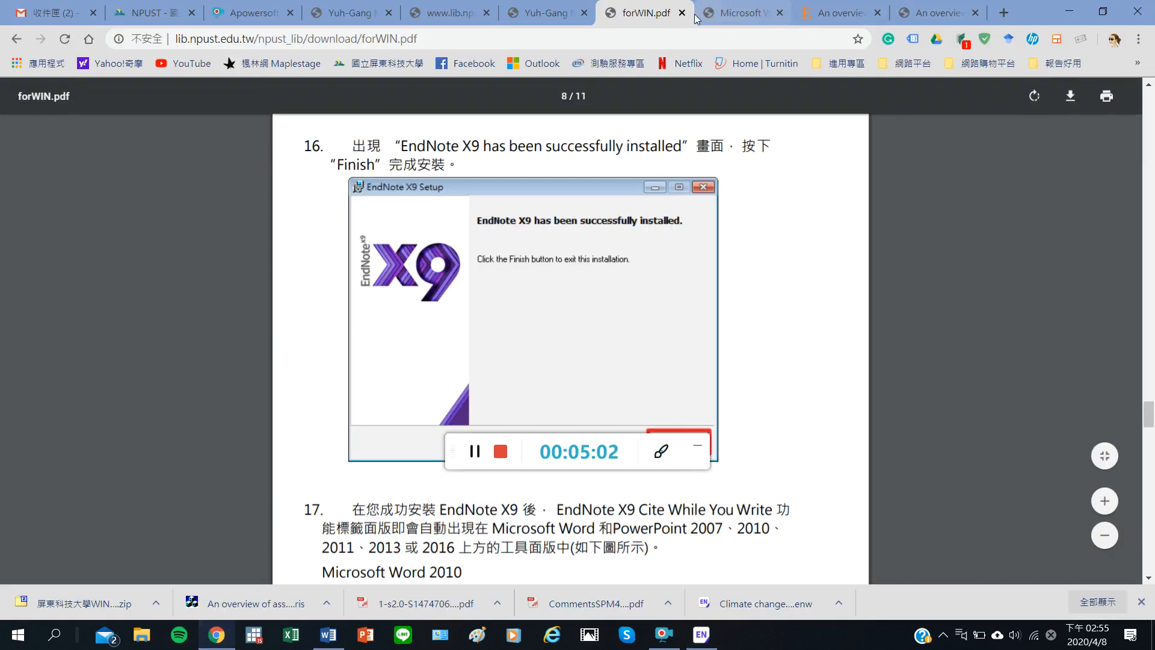
left_click(755, 13)
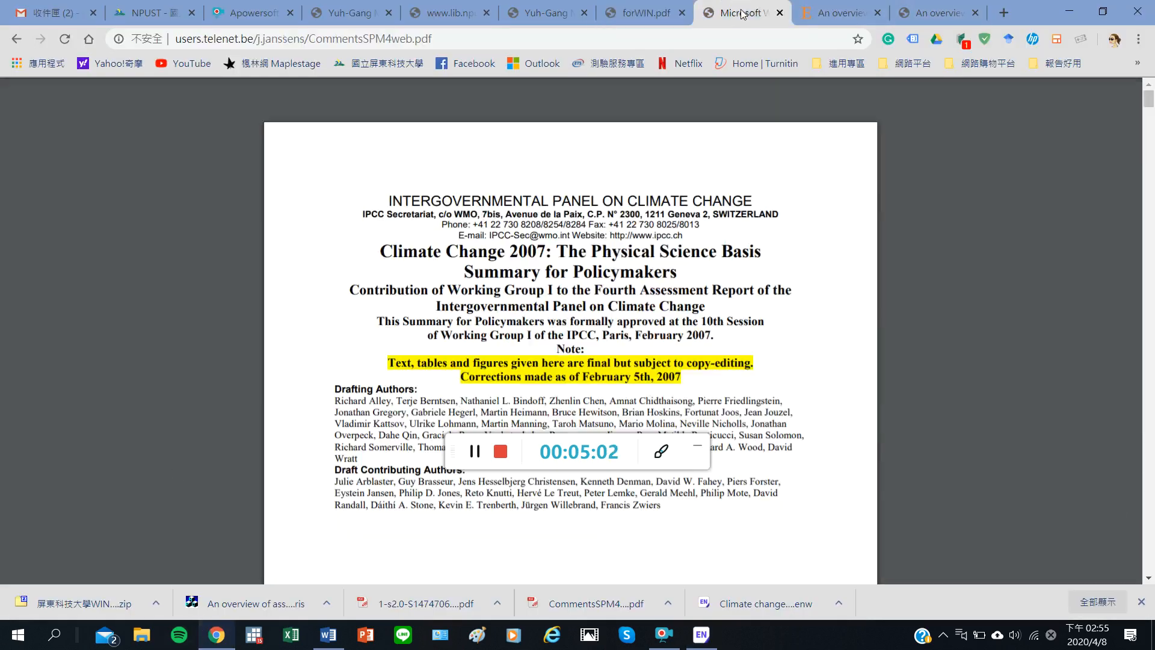
left_click(780, 13)
left_click(780, 13)
left_click(780, 14)
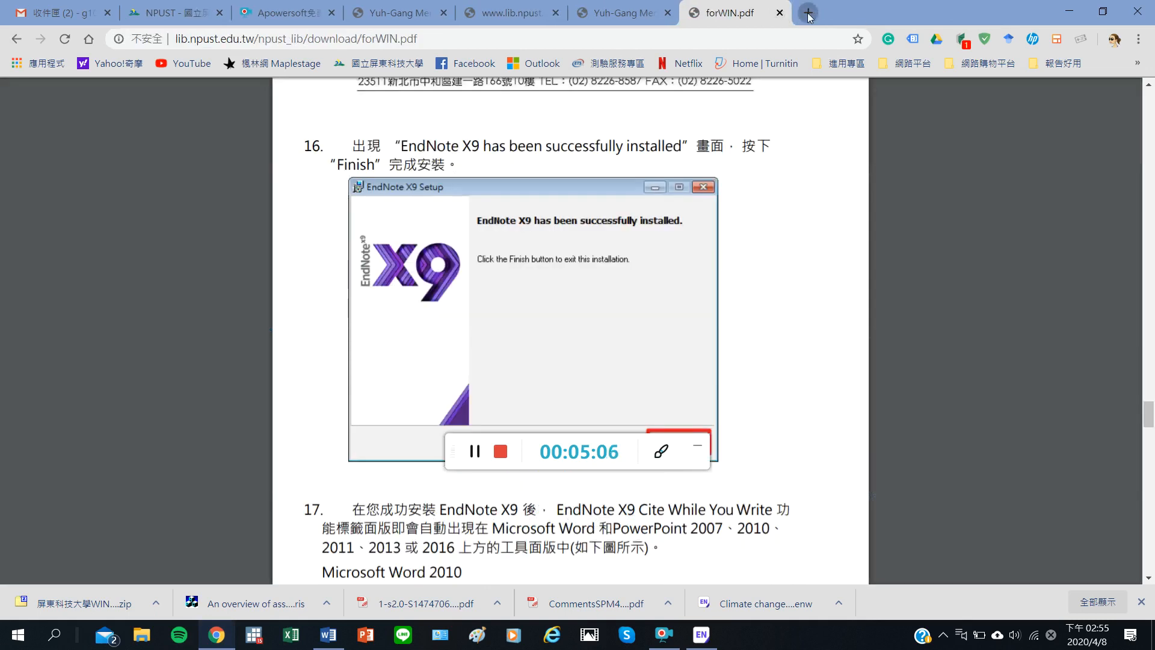
- Search the web for Google scholar in a new tab and open the Google Scholar site
left_click(808, 14)
type("G")
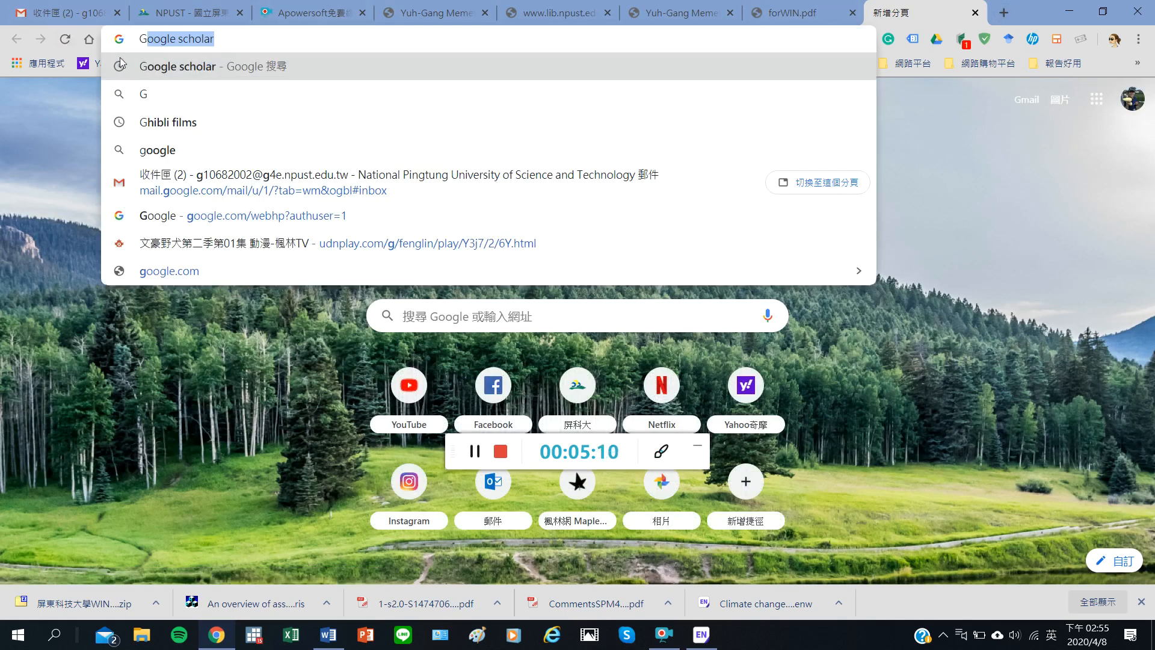
left_click(155, 66)
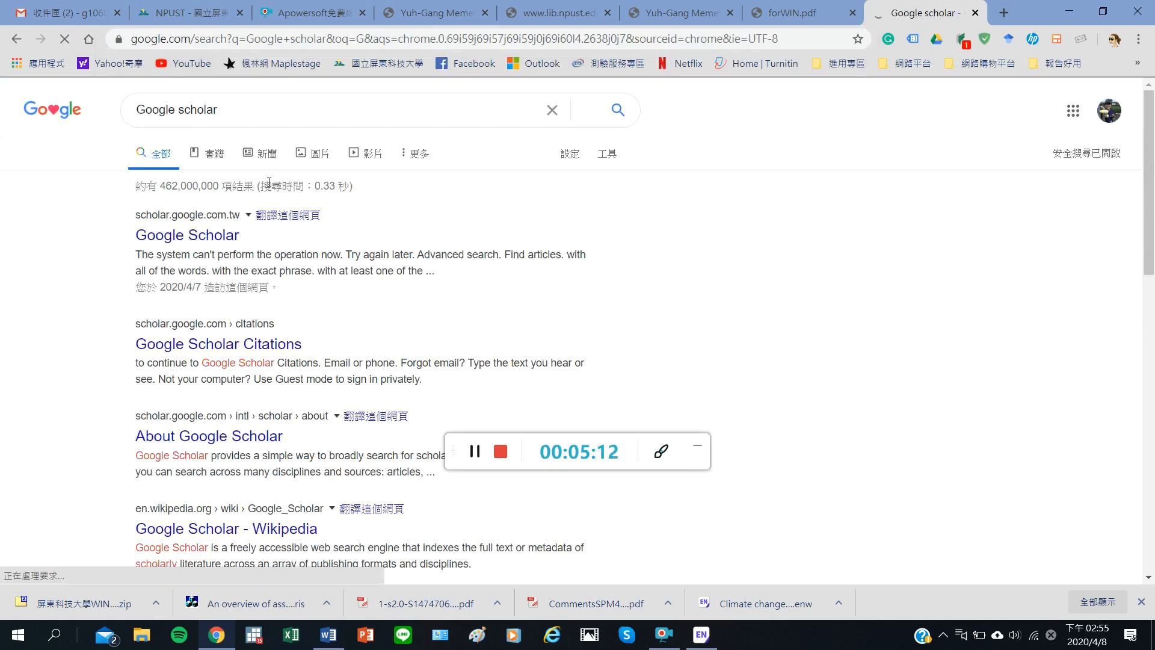
left_click(204, 237)
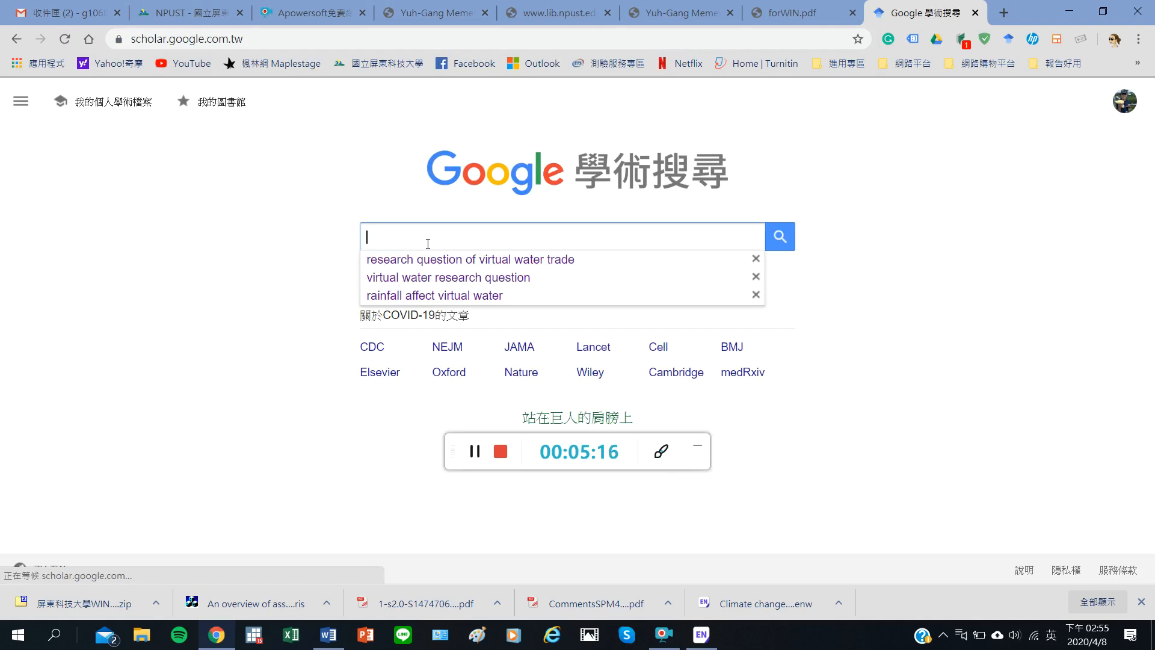
- Search Google Scholar for "cornonavirus" and accept the corrected spelling "coronavirus"
left_click(428, 243)
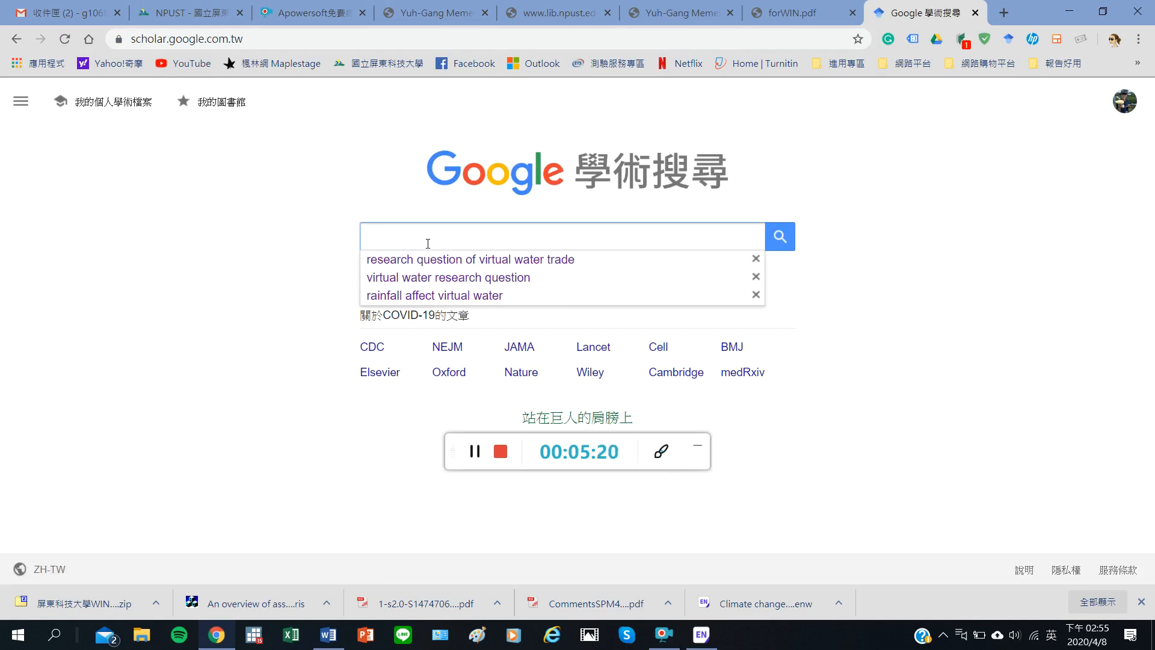
type("cornona")
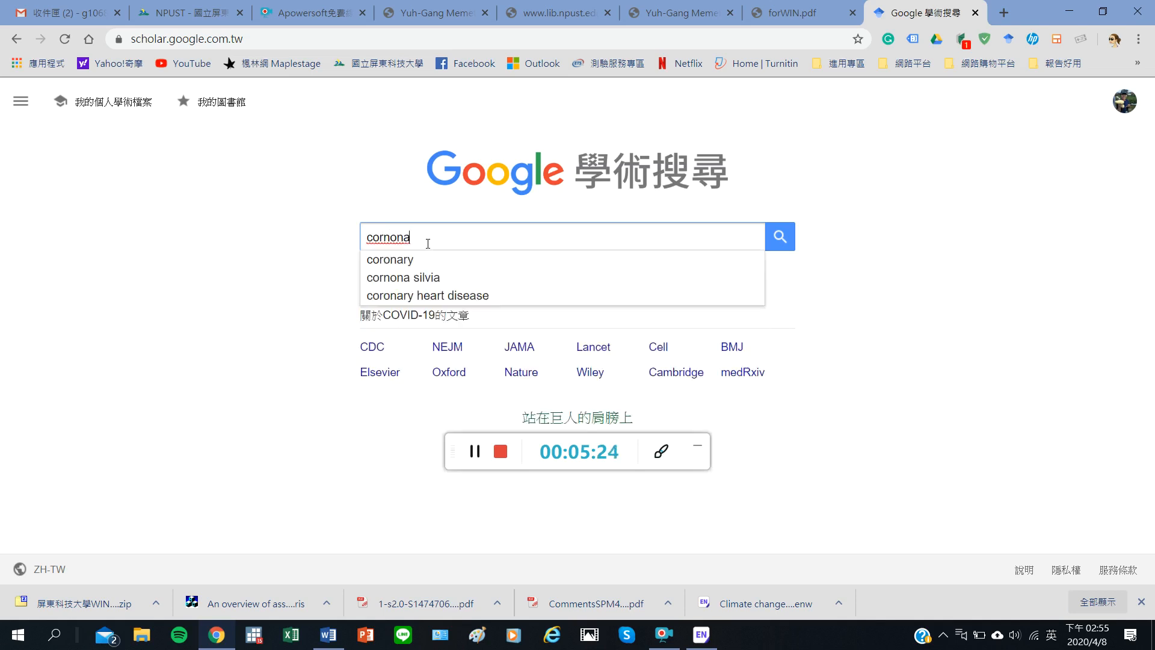
type("virus")
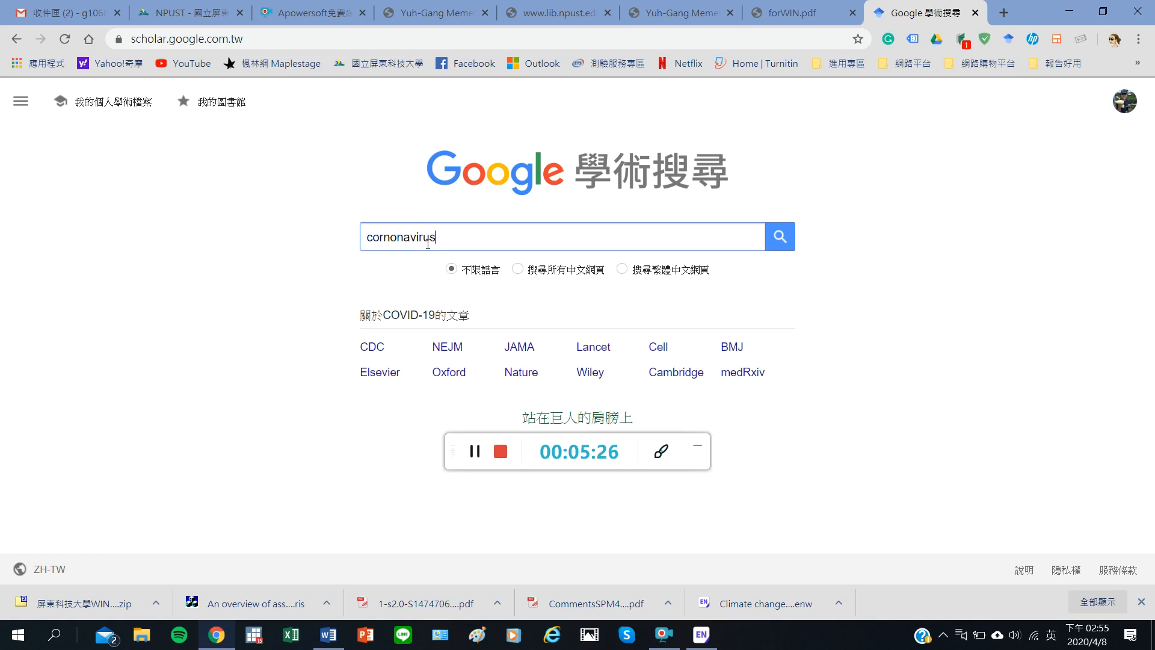
key("Return")
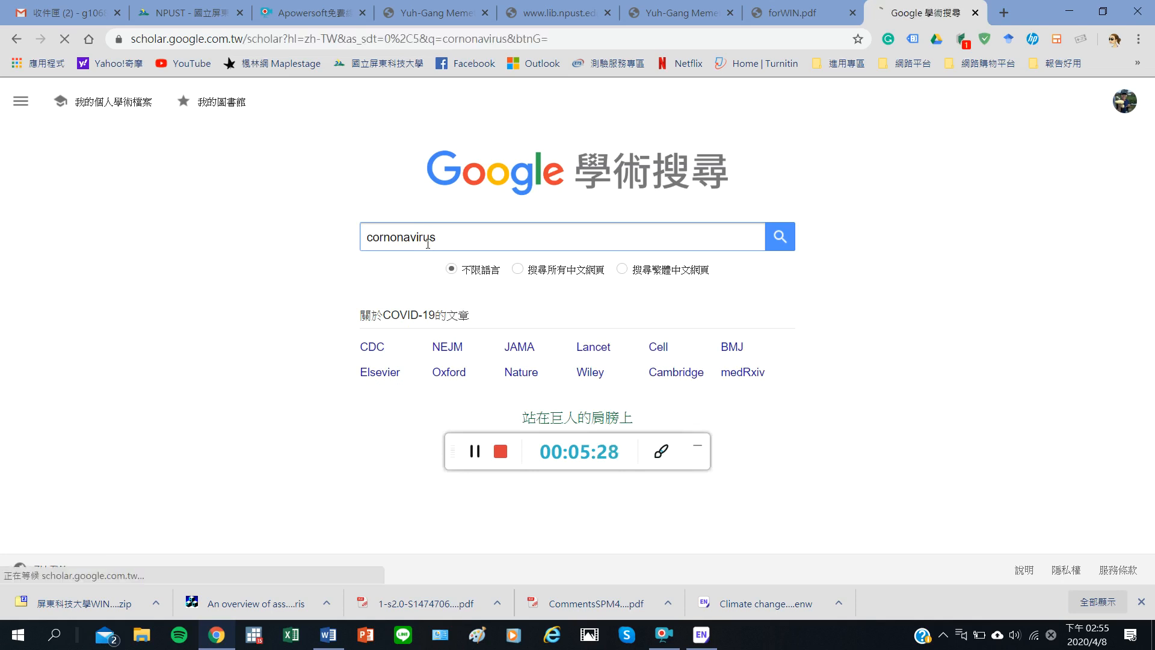
left_click(290, 181)
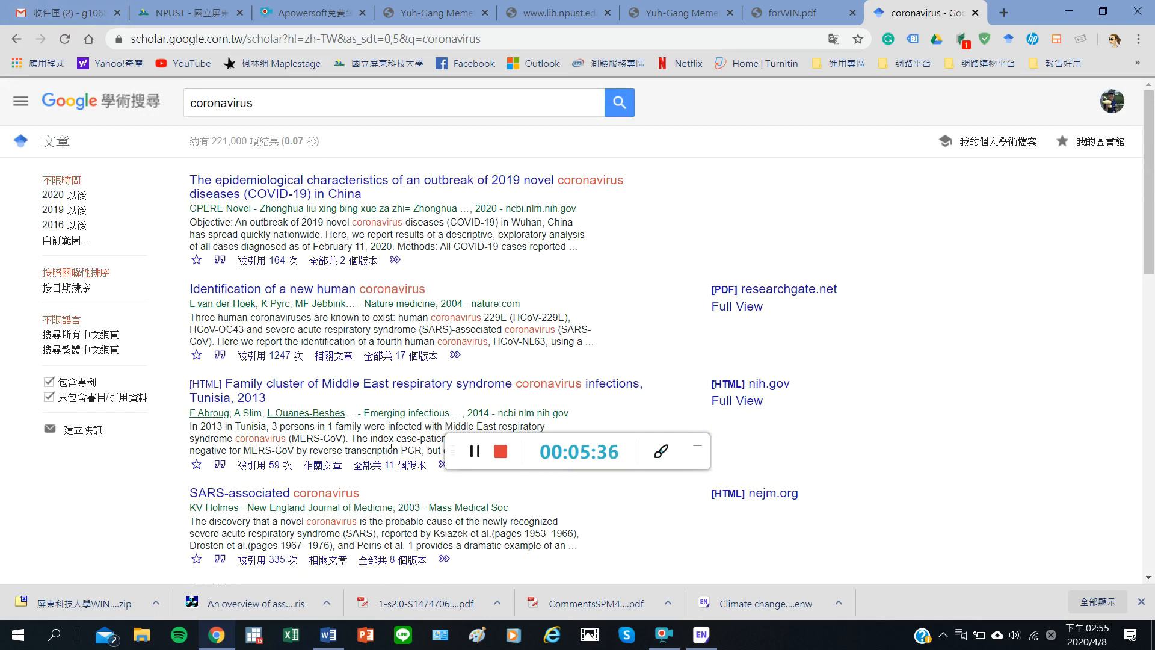
- Open the first result, on the 2019 novel coronavirus outbreak in China, in a new tab, look through its page and close it
right_click(445, 181)
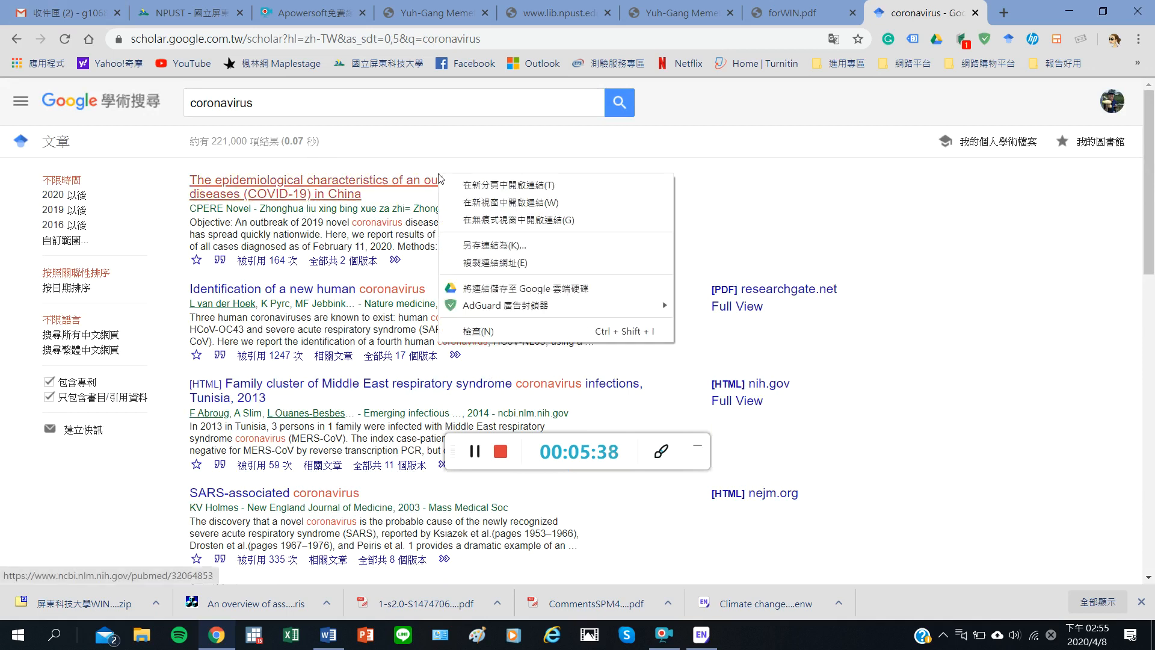
left_click(475, 188)
left_click(931, 9)
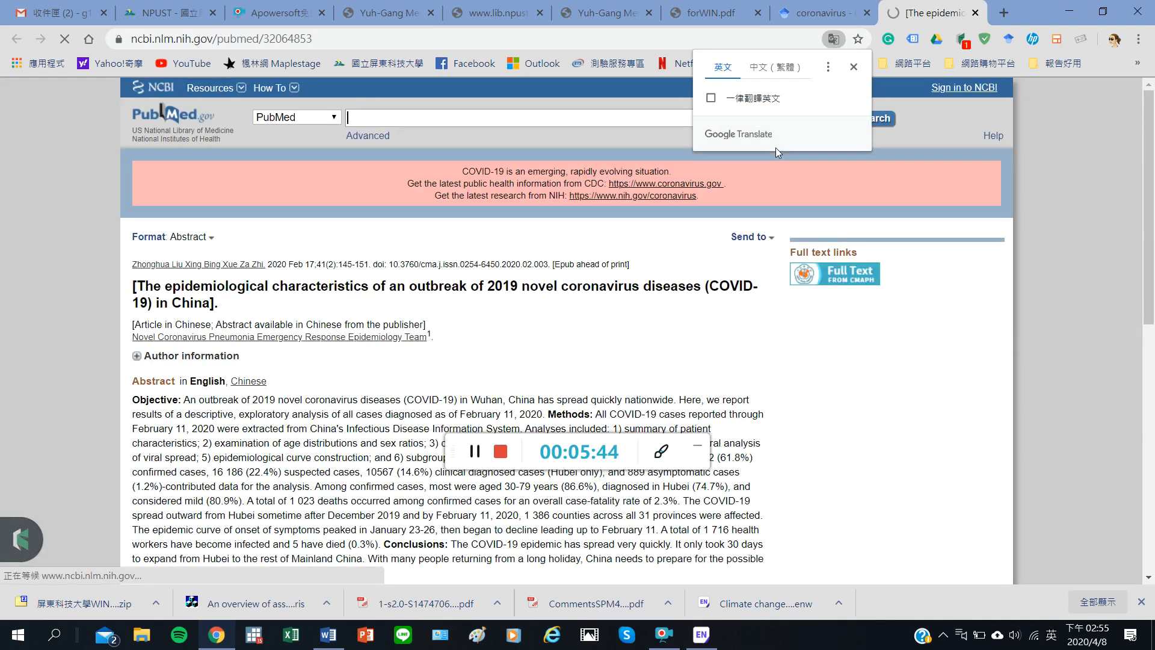
left_click(854, 68)
scroll(590, 266, "down", 8)
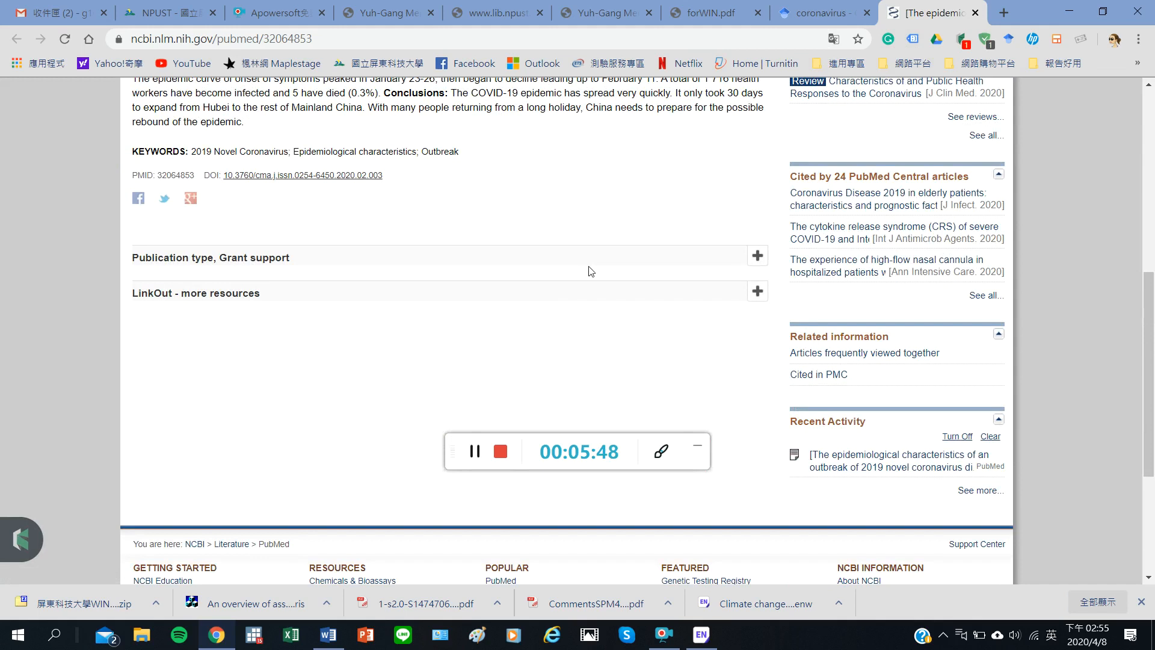
scroll(591, 271, "up", 10)
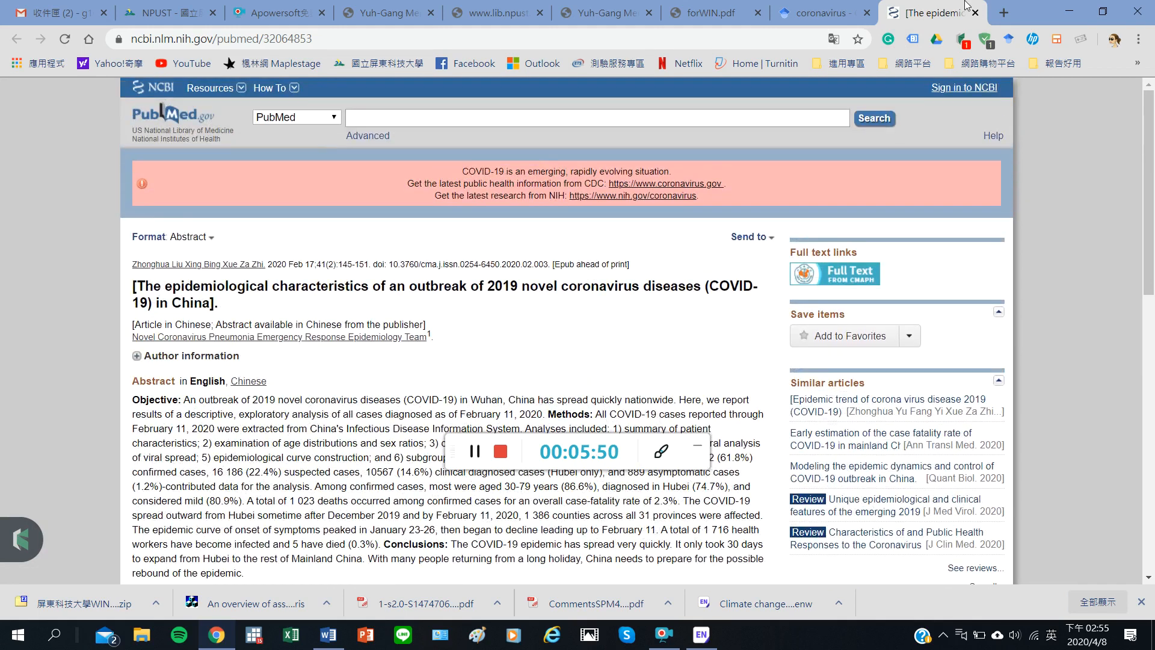
left_click(975, 12)
- Open the search result "The genome sequence of the SARS-associated coronavirus" in a new tab and display it
scroll(571, 282, "down", 5)
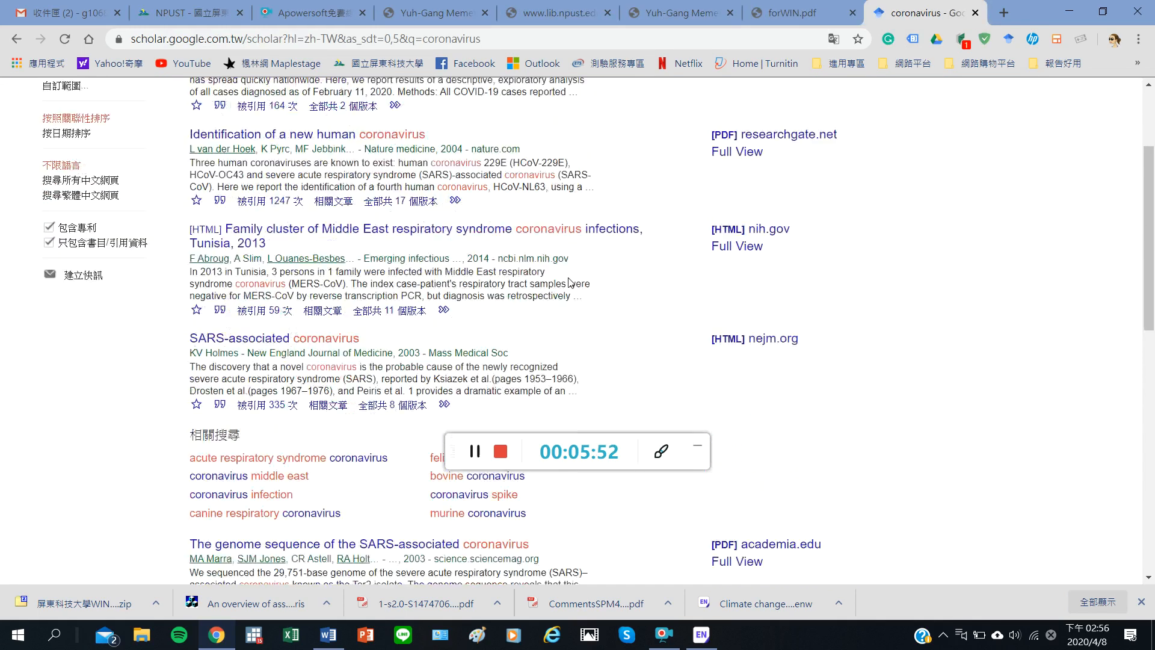
scroll(570, 283, "down", 3)
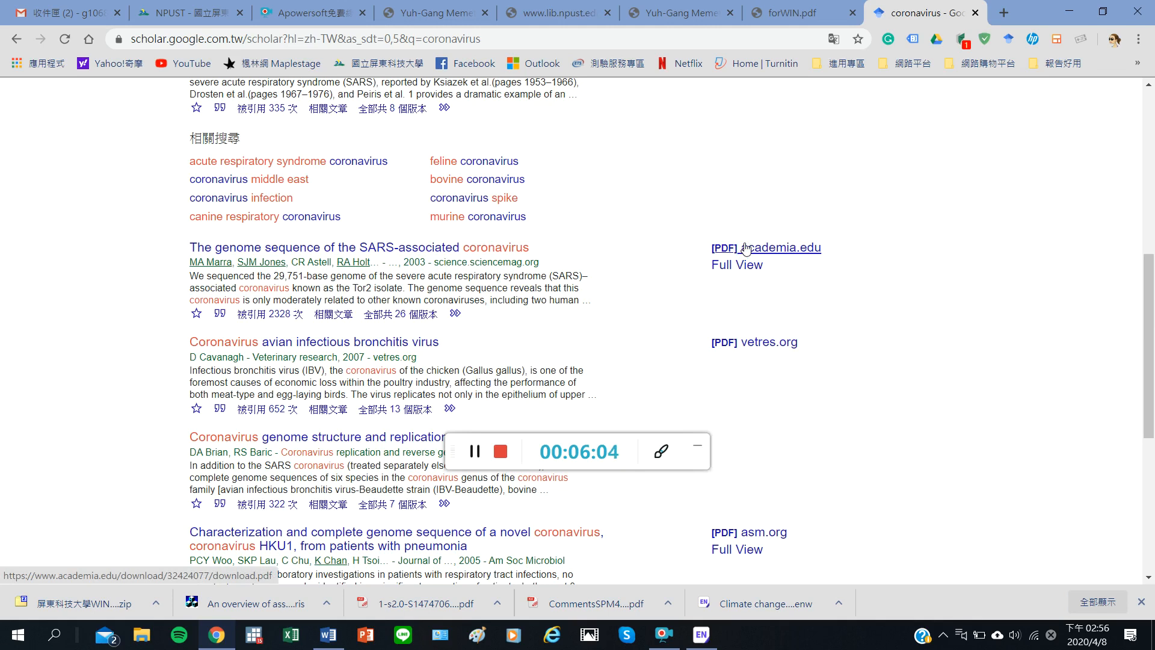
right_click(490, 249)
left_click(518, 255)
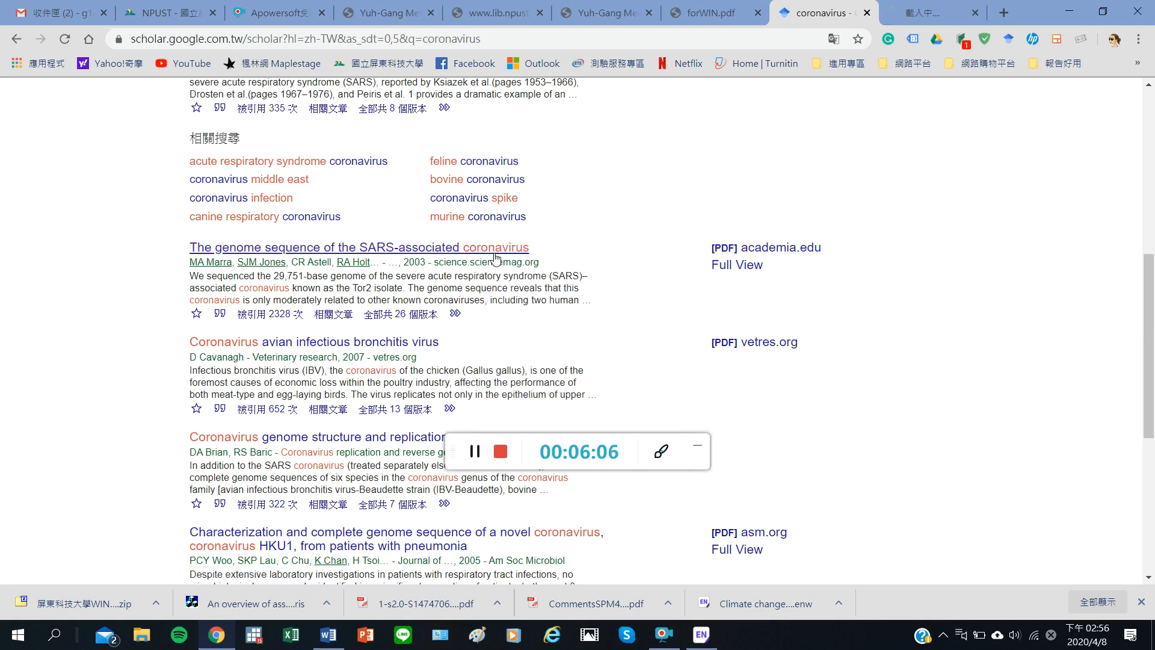
left_click(921, 12)
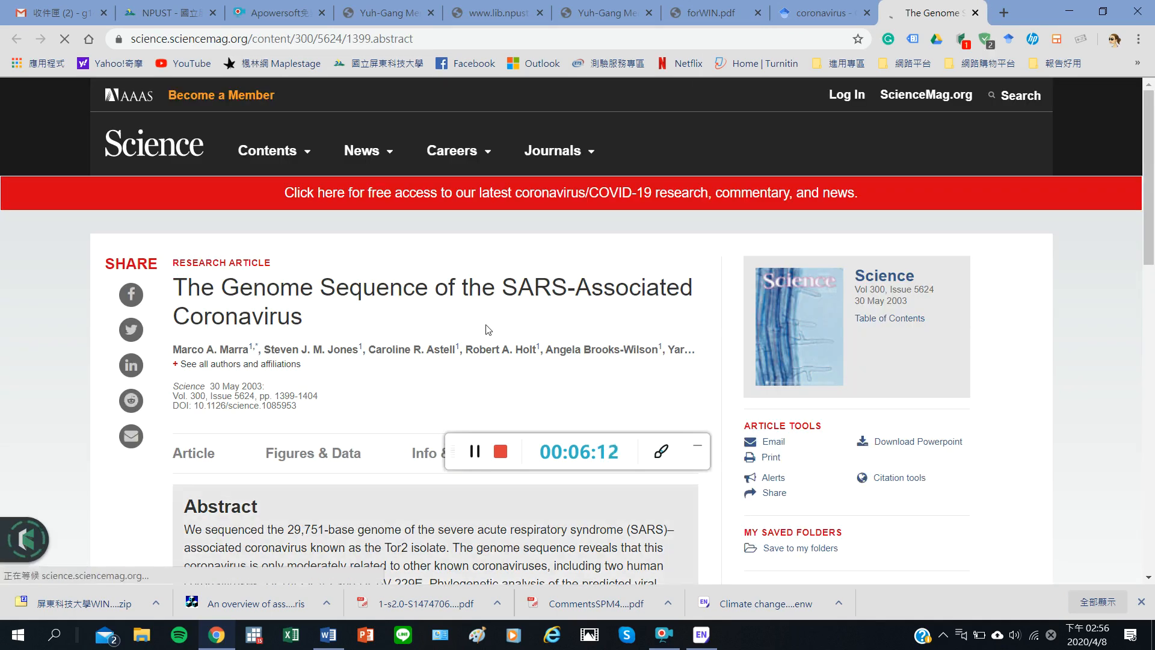
- Open the full-text PDF of the SARS-Associated Coronavirus article from its Science page
scroll(482, 295, "down", 3)
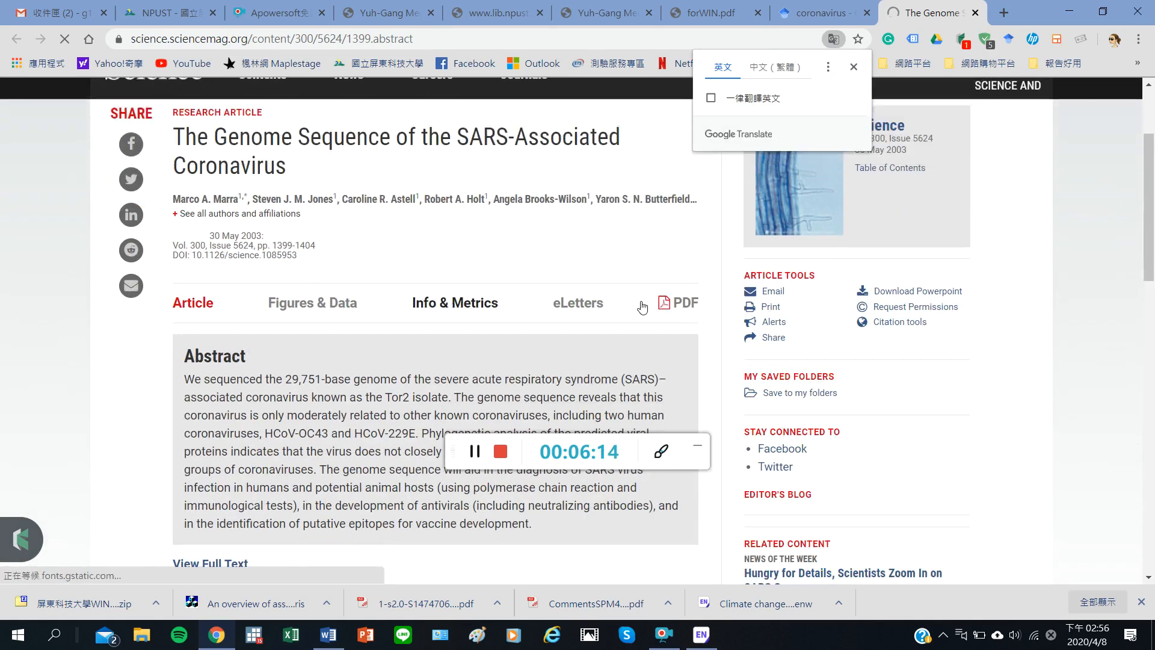
left_click(671, 304)
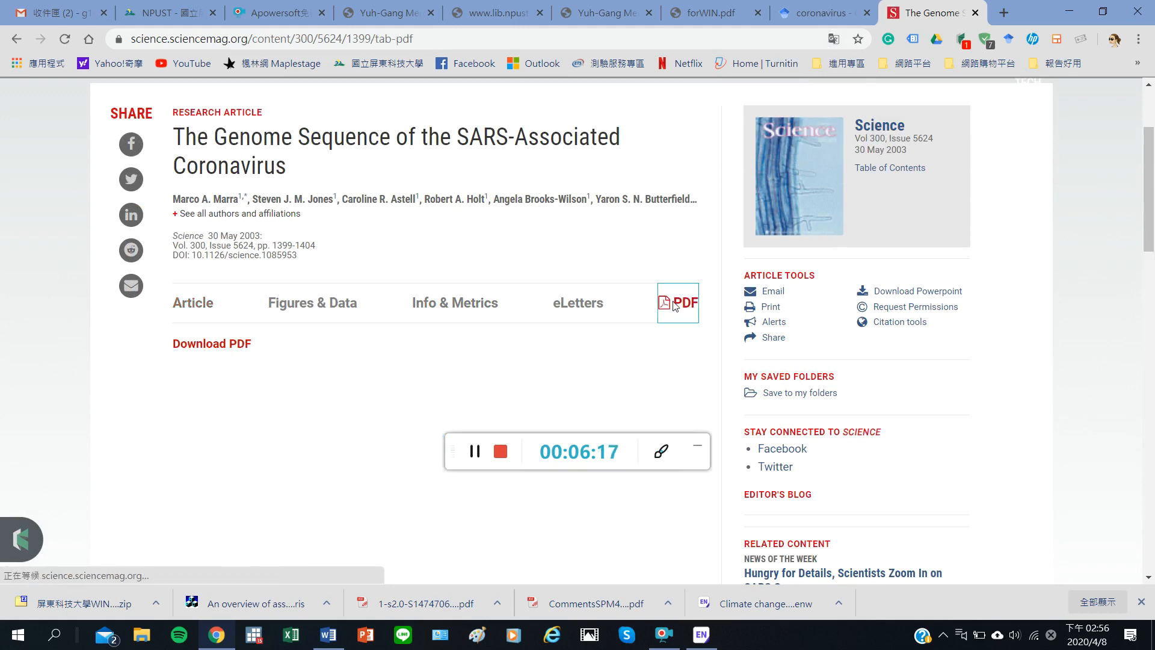
left_click(232, 345)
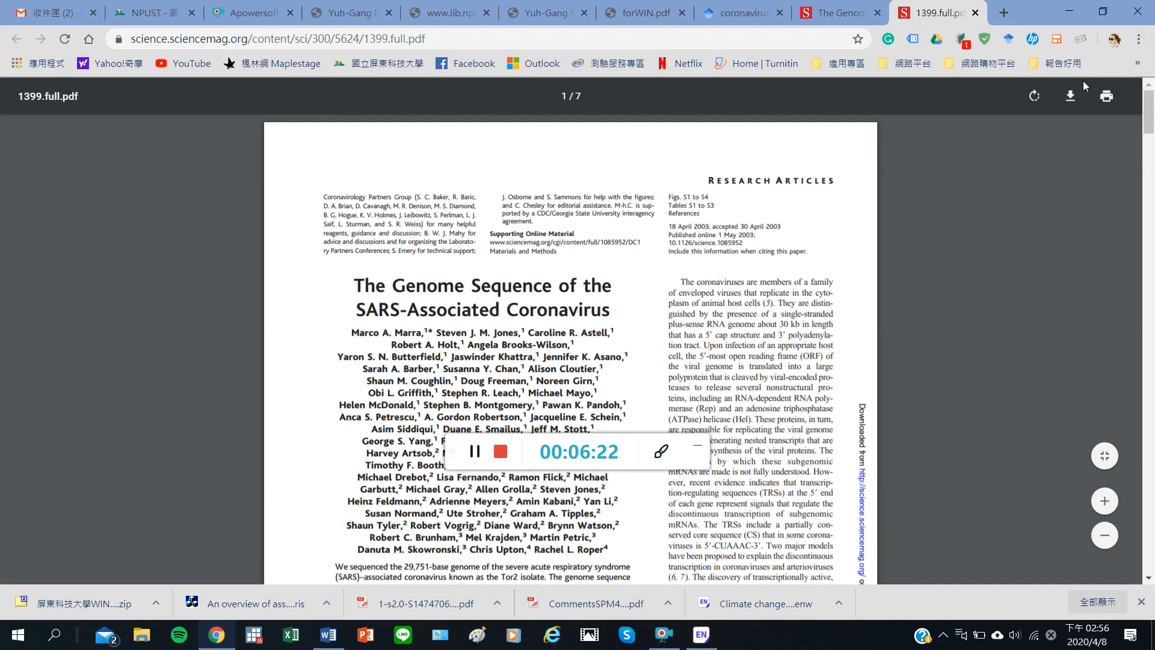
- Save the article PDF as "SARS 2003" in the new thesis library's .Data folder on the desktop
key("ctrl+s")
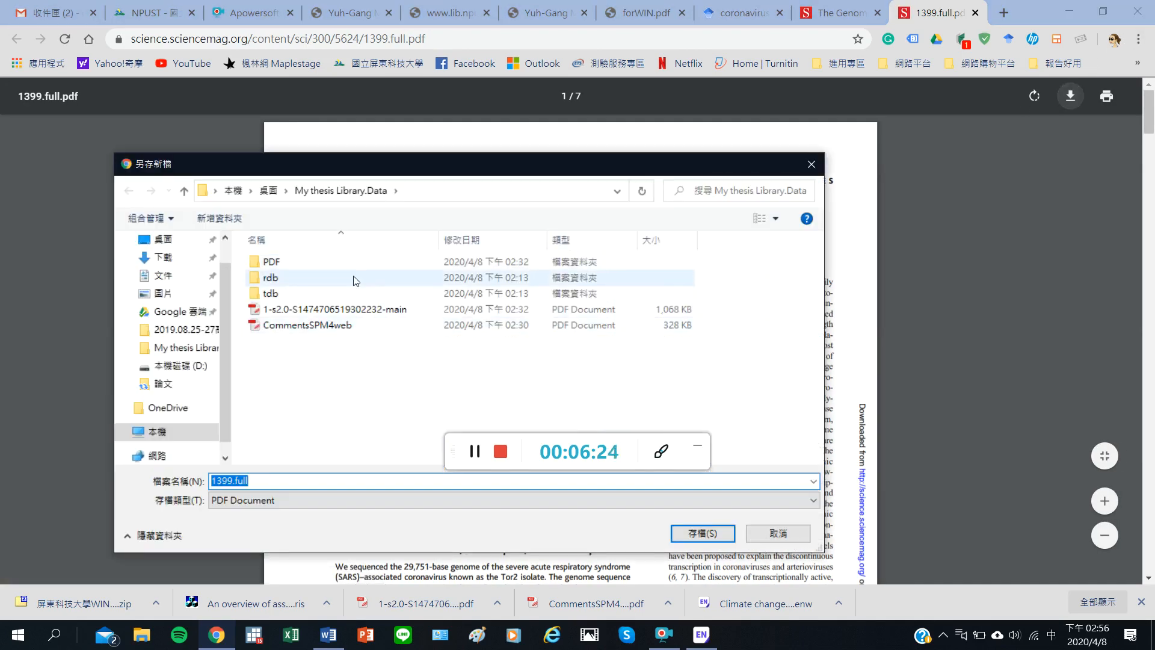
left_click(268, 190)
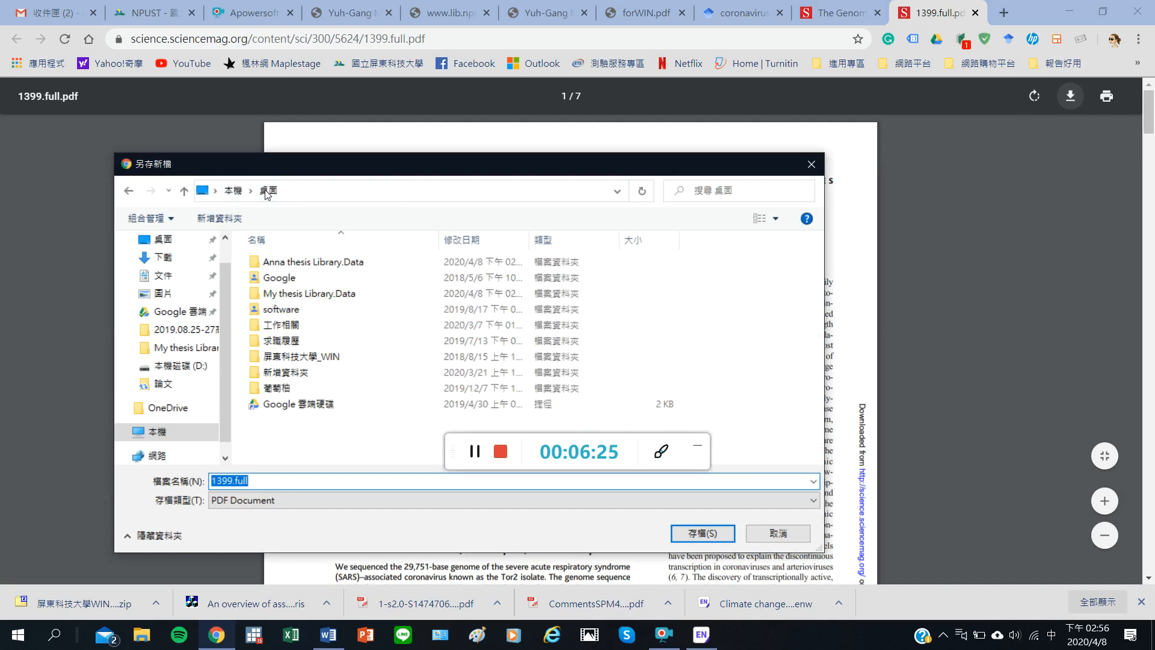
double_click(301, 263)
left_click(221, 480)
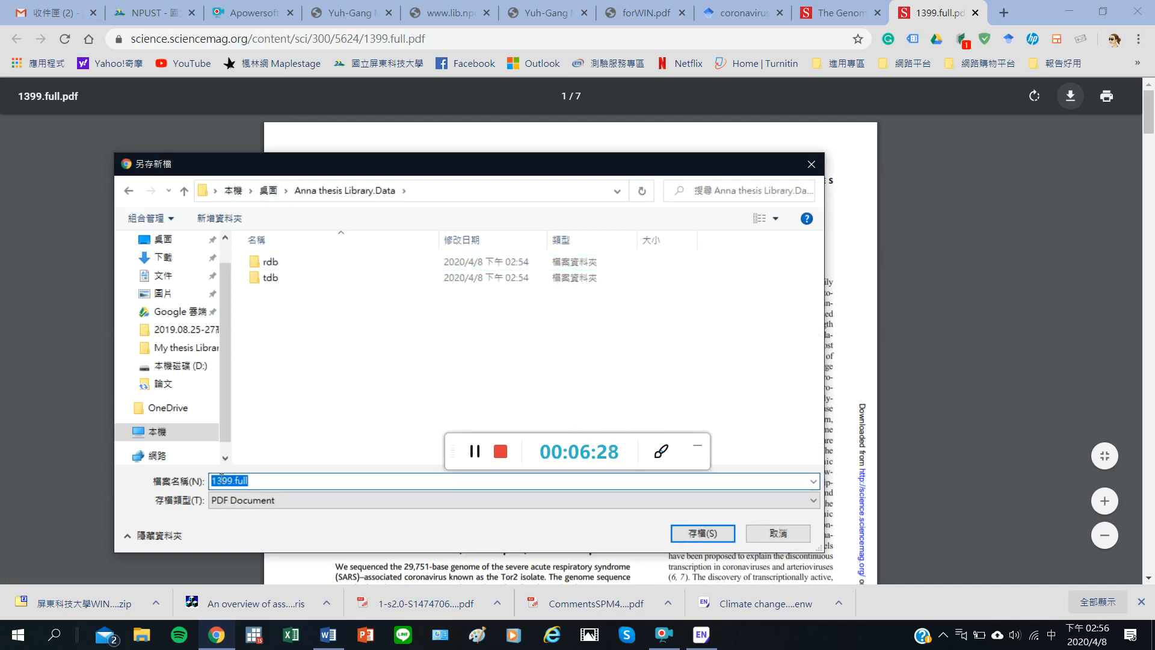
type("SARS 20")
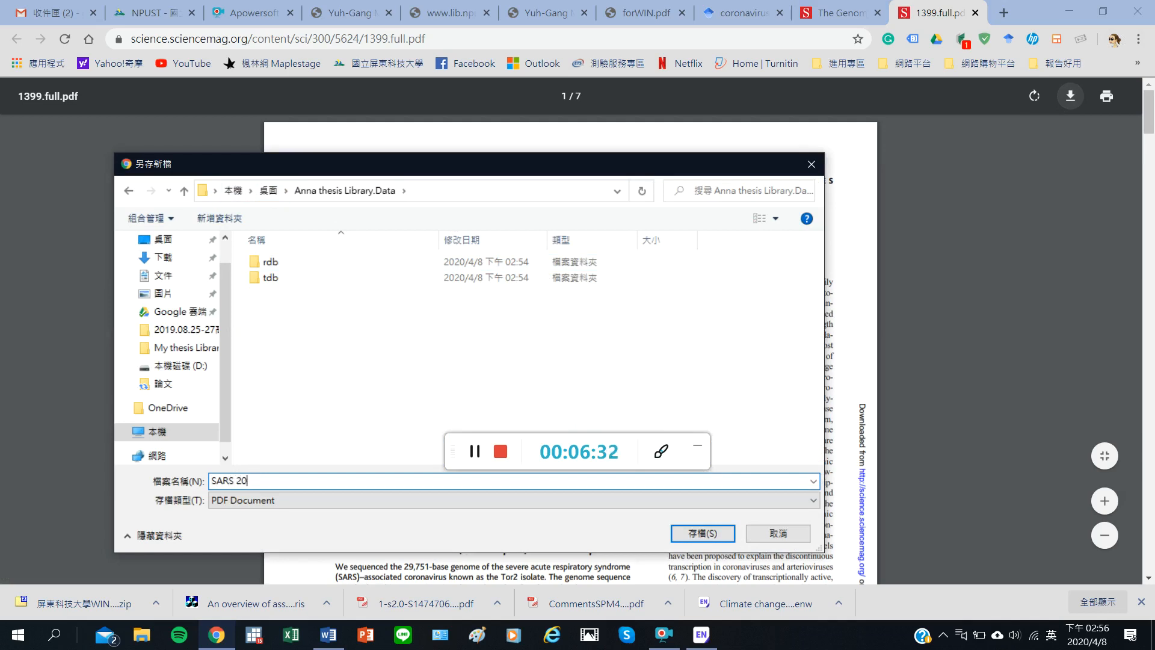
type("03")
key("Return")
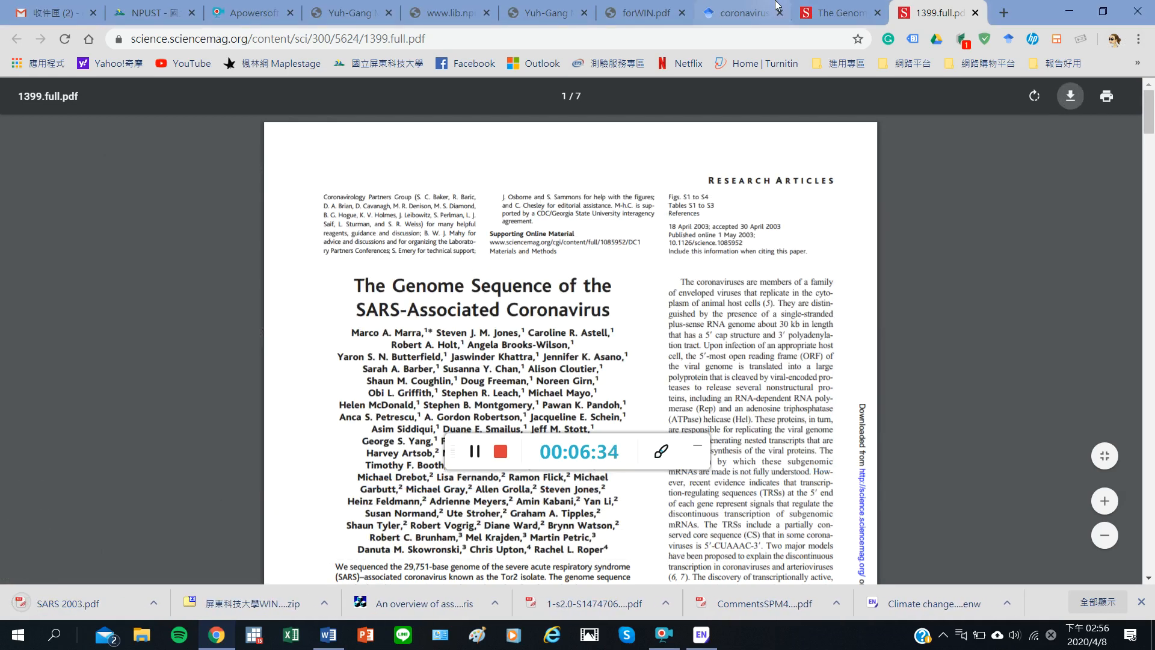
- Return to the Google Scholar results and copy the title "The genome sequence of the SARS-associated coronavirus"
left_click(774, 6)
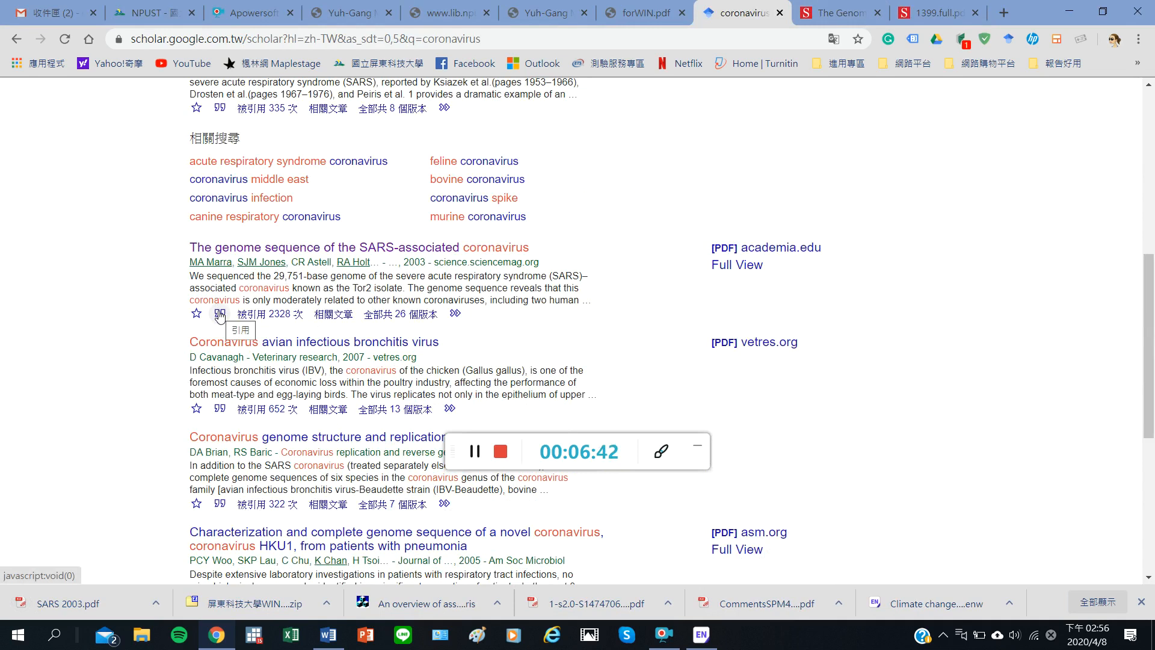
left_click(220, 314)
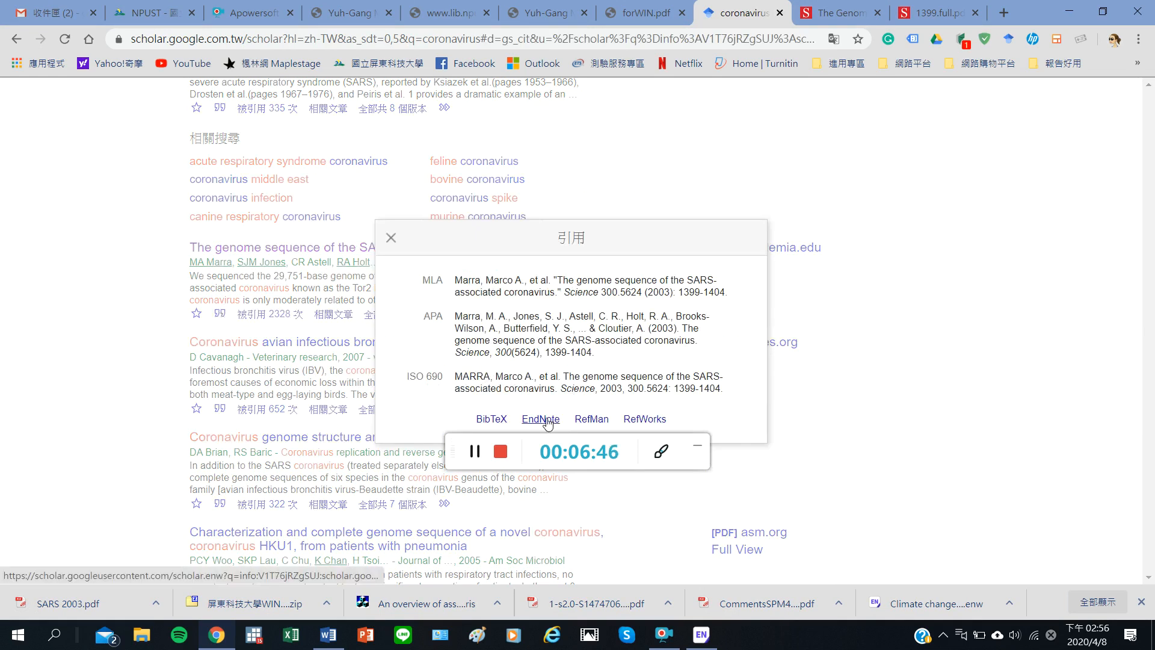
left_click(391, 239)
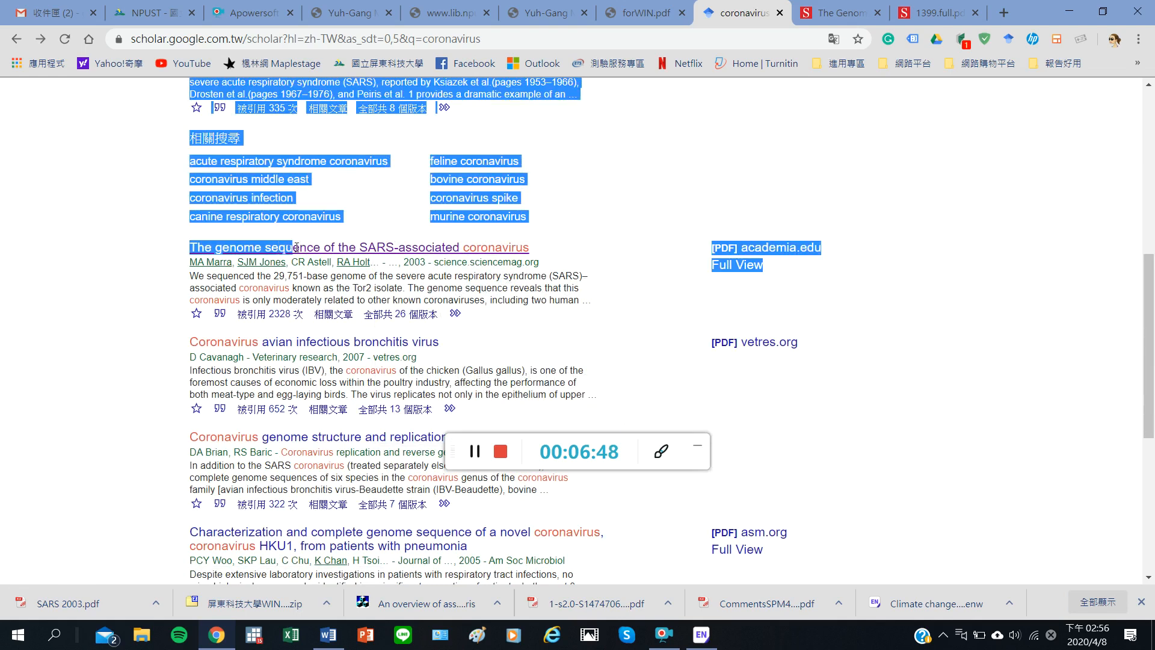
left_click_drag(537, 249, 208, 249)
key("ctrl+c")
right_click(207, 249)
key("Escape")
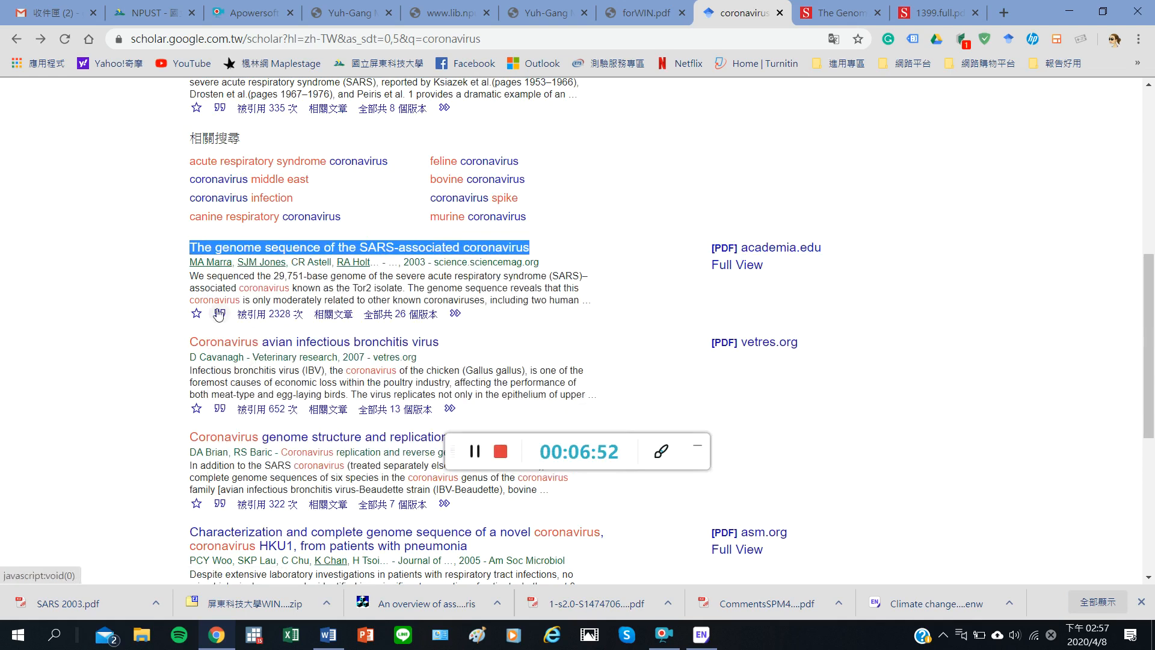
- Save the article's EndNote citation under the copied title in the thesis library's .Data folder and import it into EndNote
left_click(219, 313)
left_click(556, 421)
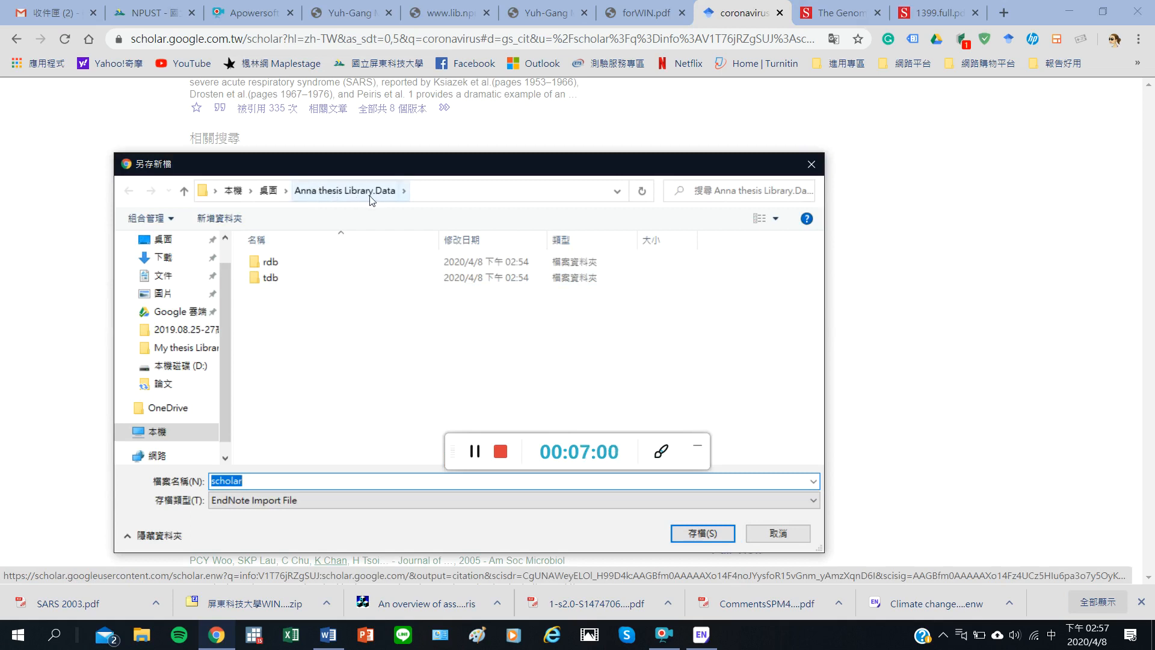
right_click(274, 478)
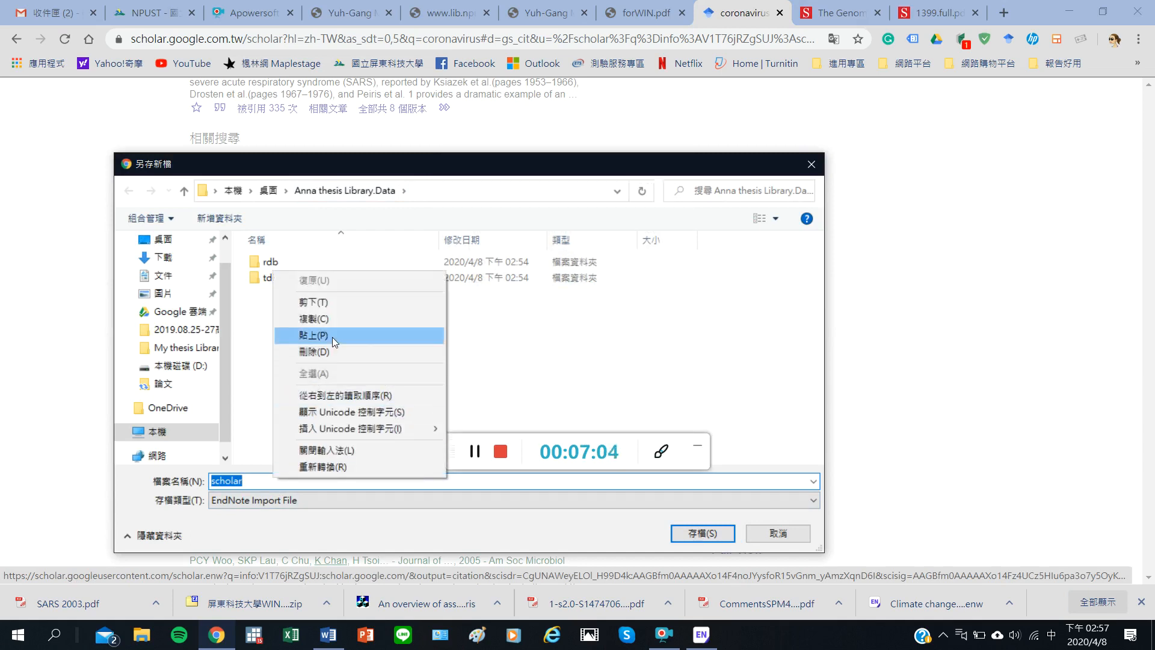
left_click(335, 340)
left_click(709, 539)
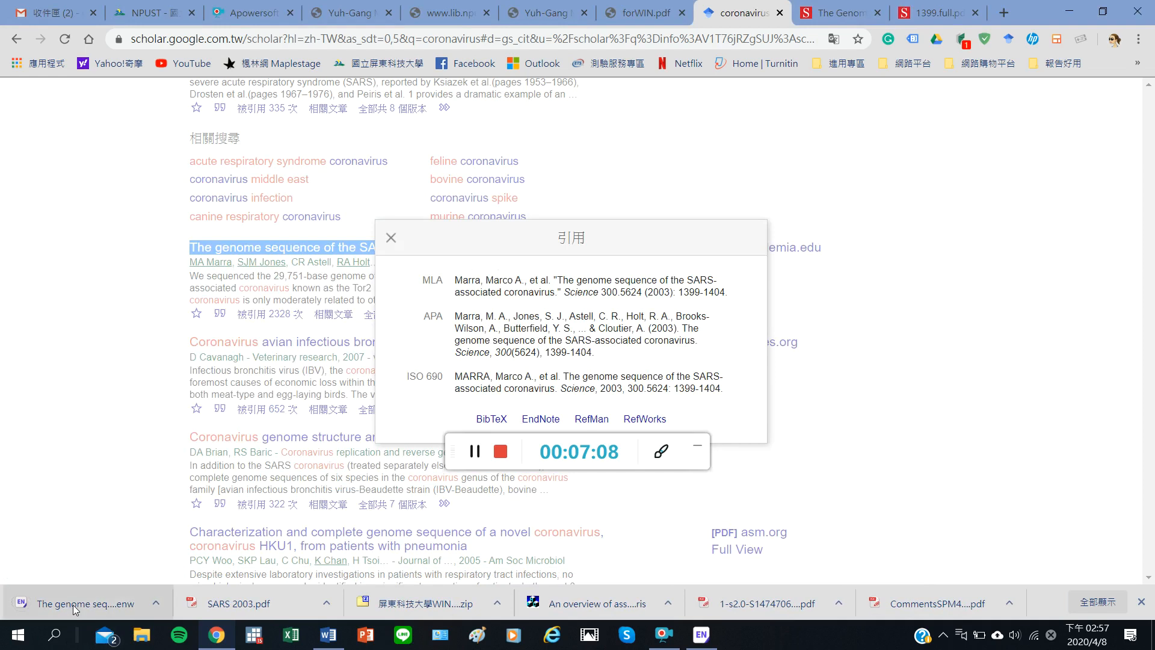
left_click(74, 605)
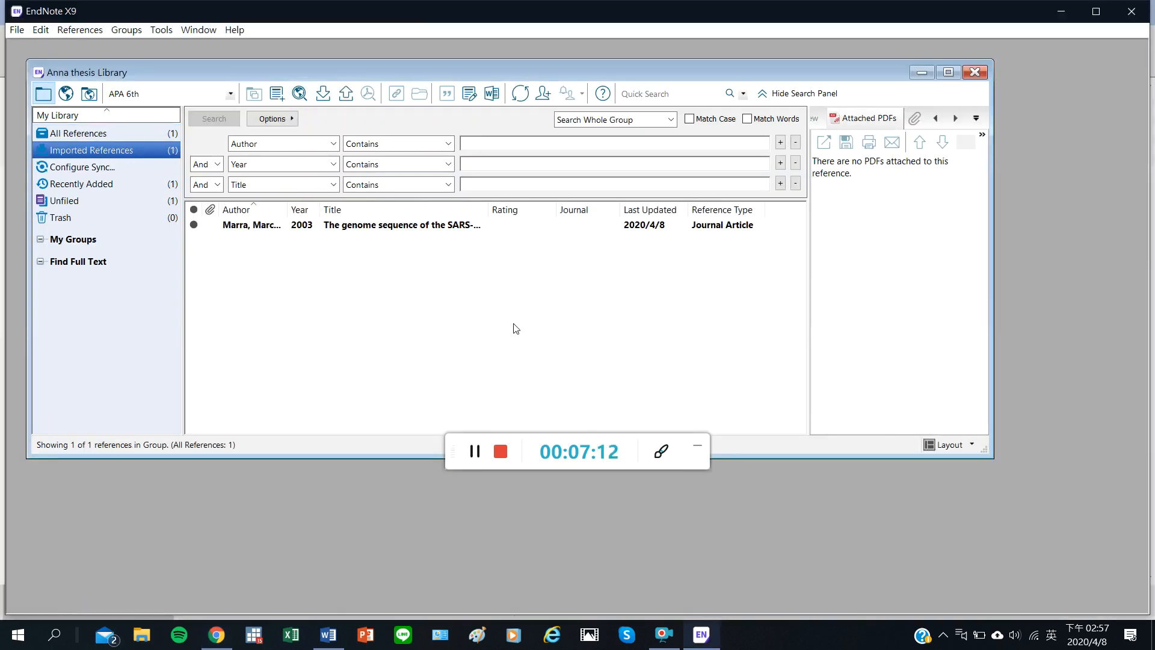
- Attach the "SARS 2003" PDF from the thesis library's .Data folder to the imported SARS reference and save the reference
double_click(420, 227)
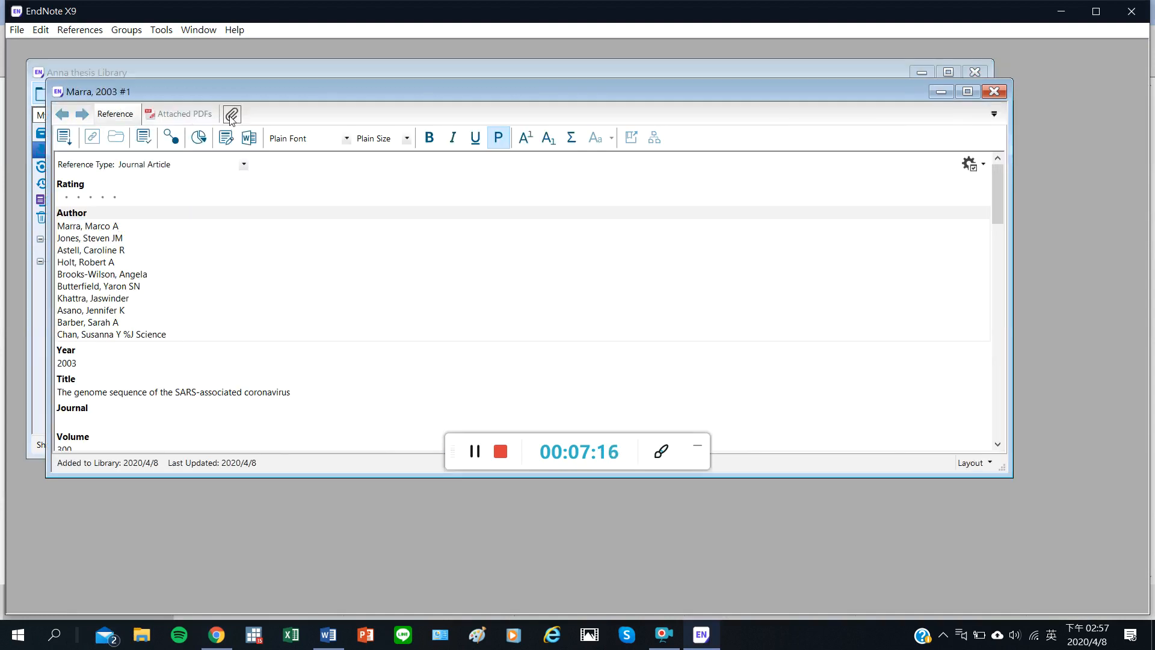
left_click(232, 114)
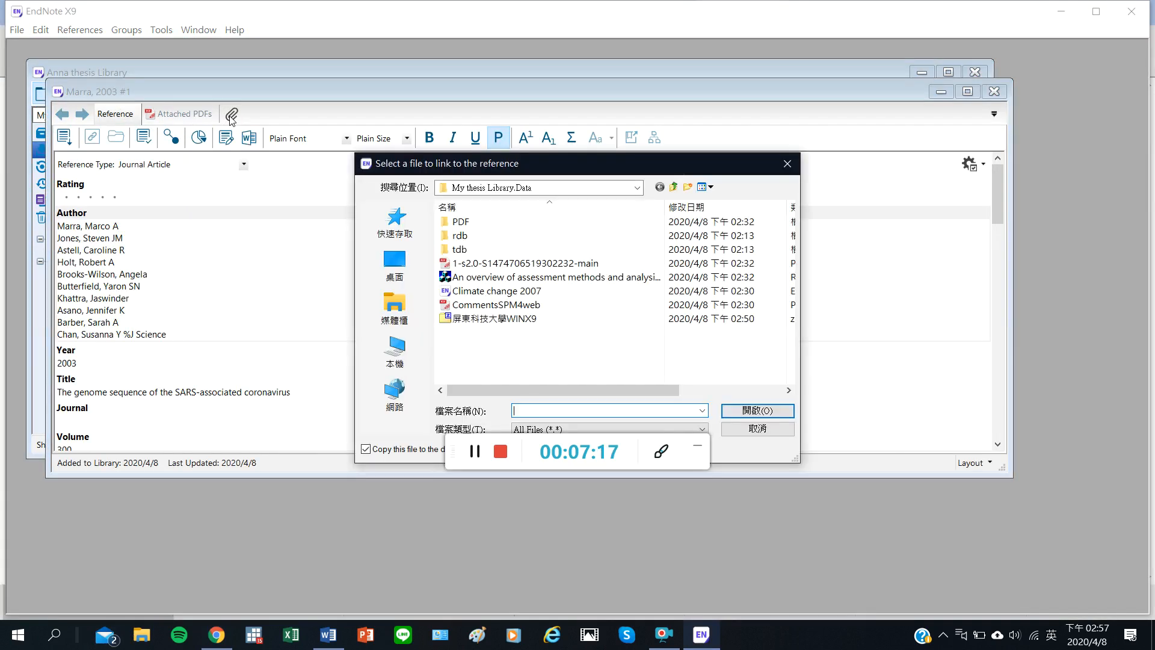
left_click(481, 192)
left_click(499, 388)
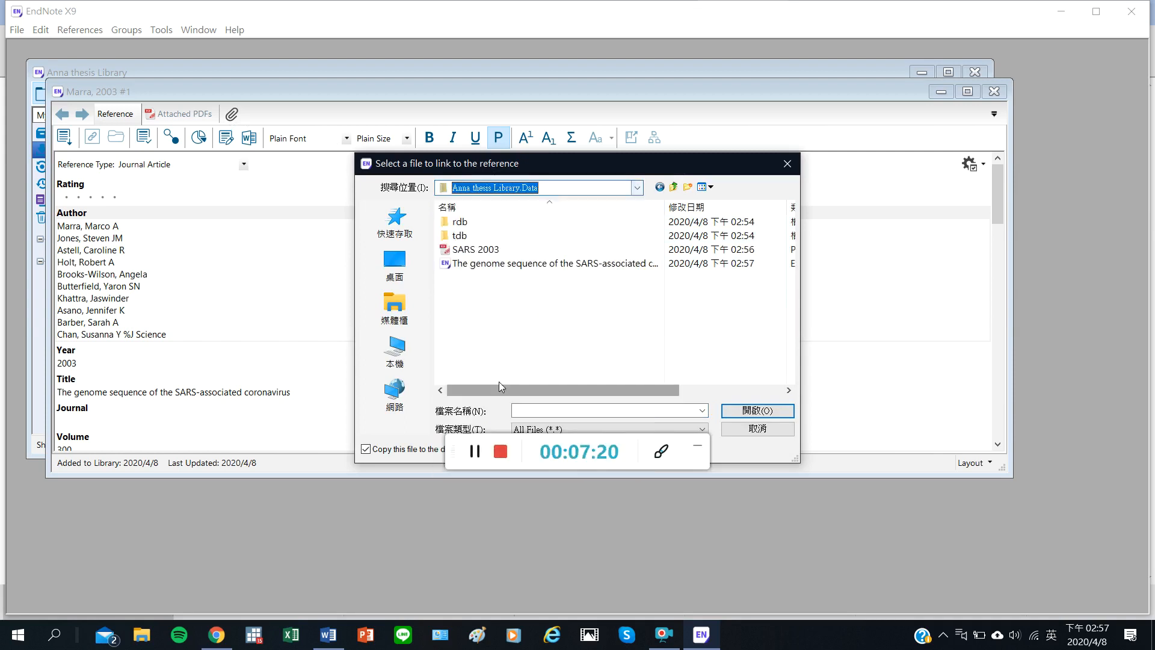
left_click(479, 249)
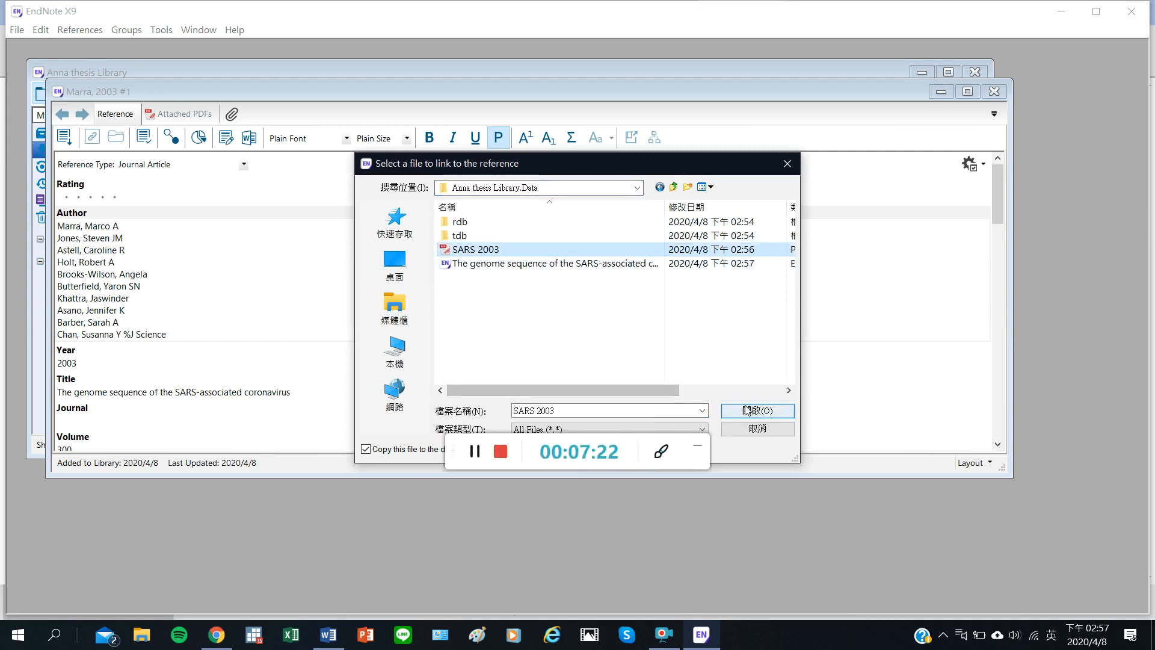
left_click(747, 411)
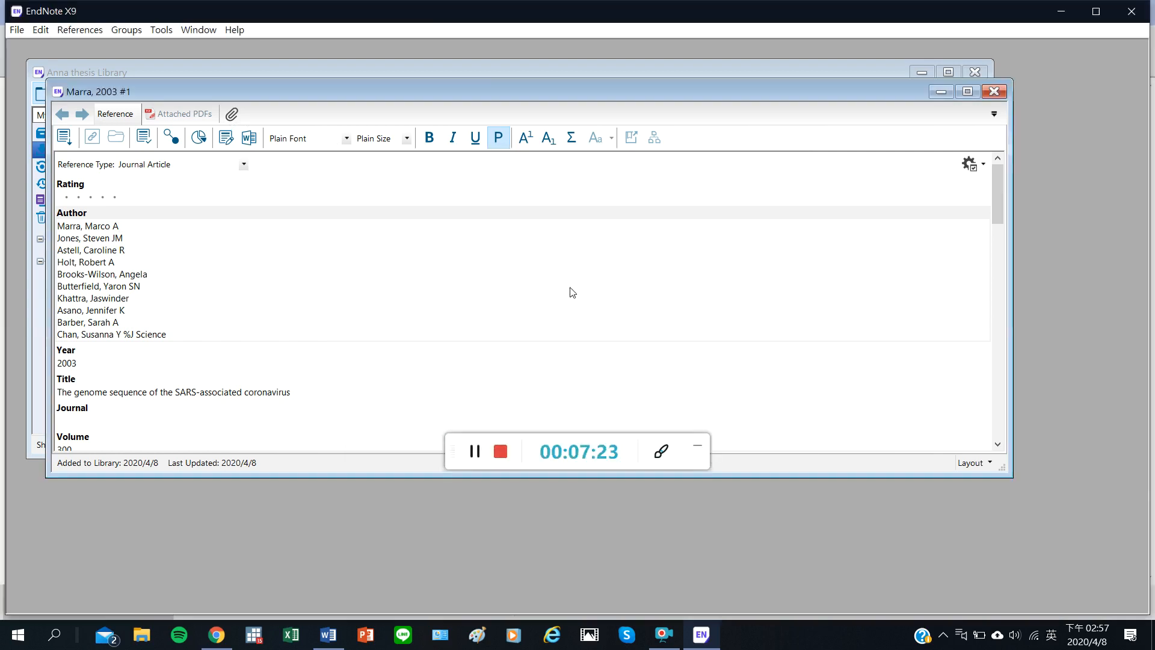
left_click(994, 92)
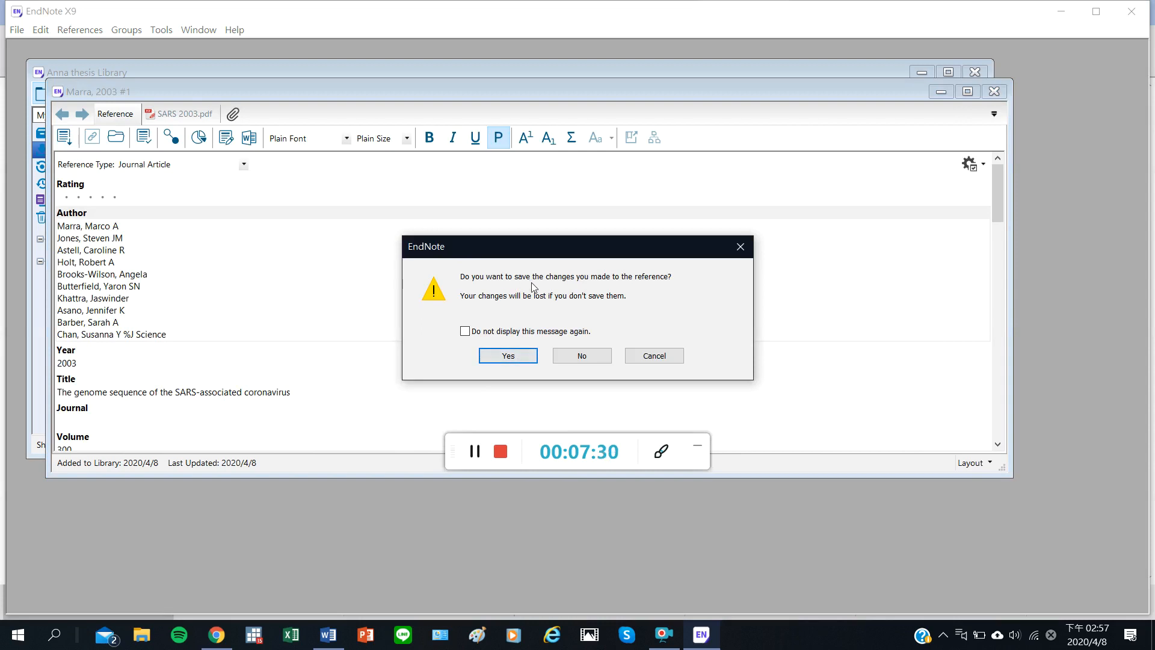
left_click(508, 356)
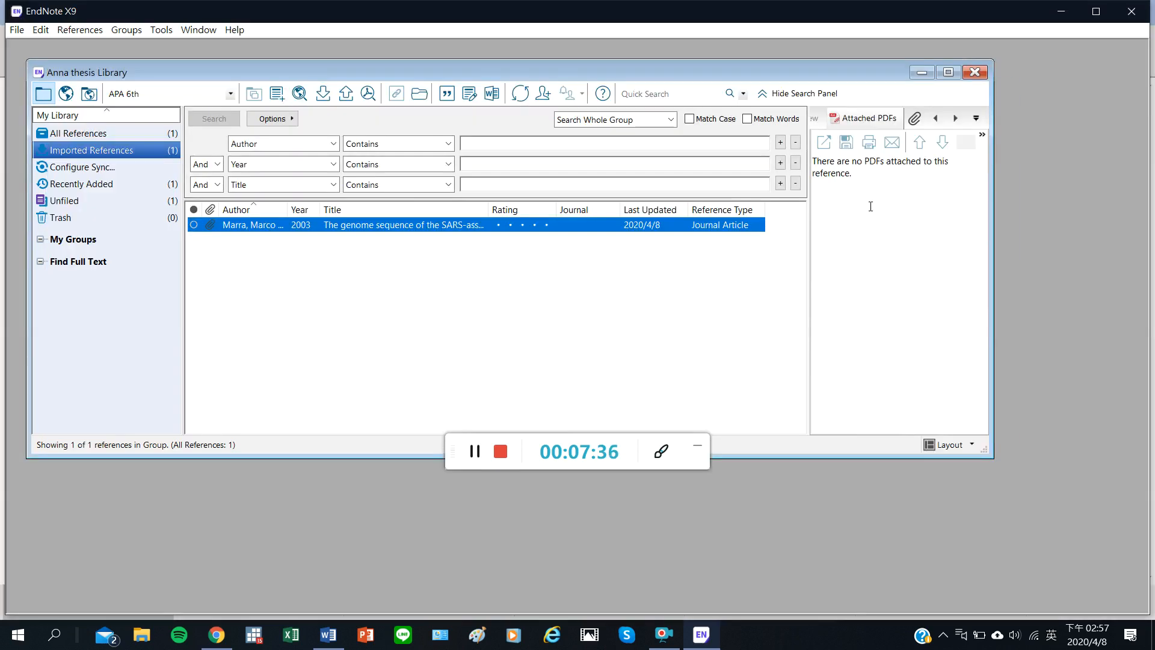
- Display the SARS reference and its attached PDF from the list of all references
left_click(485, 251)
left_click(85, 133)
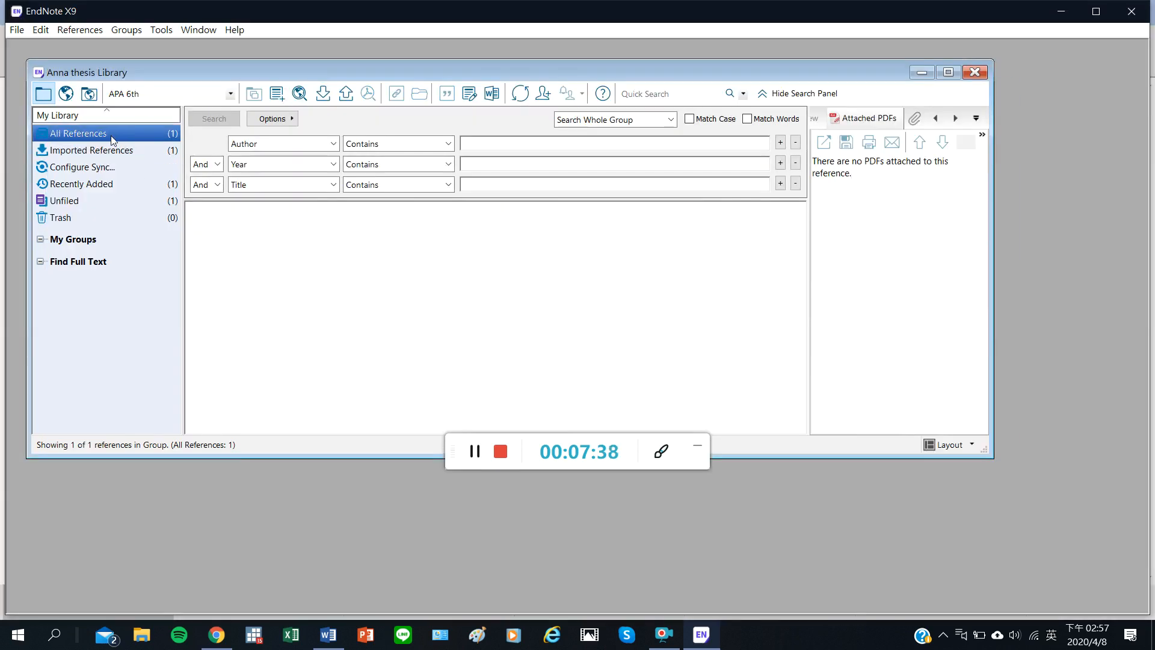
left_click(349, 226)
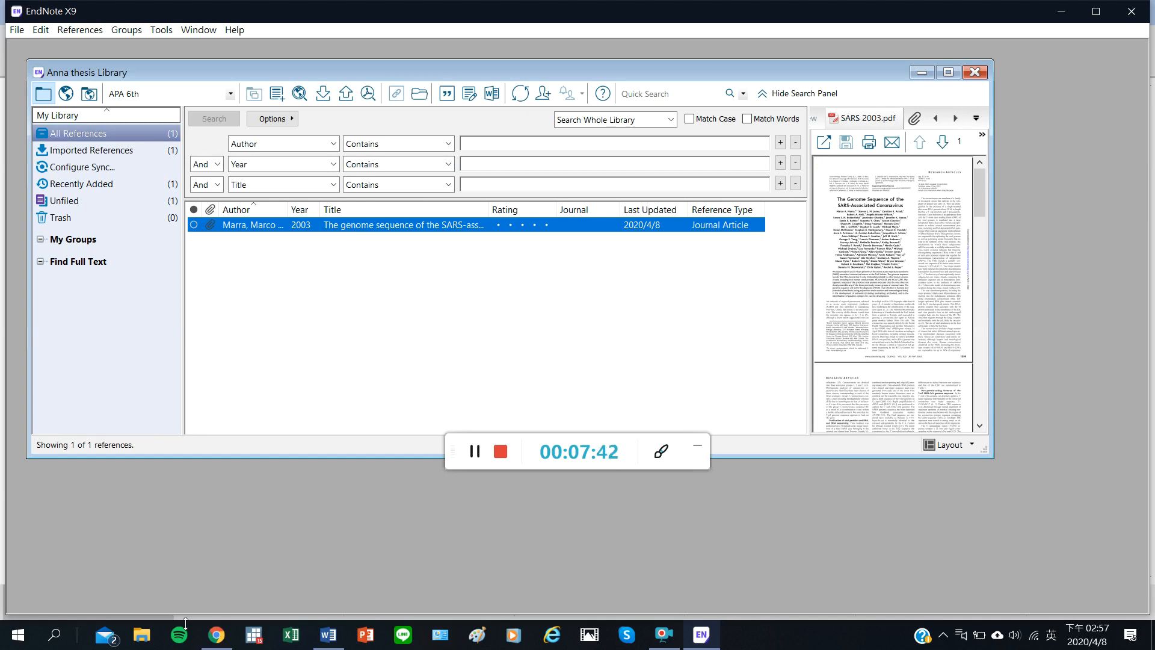
- Switch back to Google Scholar in Chrome, view the citation formats of the first result, on COVID-19 in China, and close them
left_click(217, 635)
left_click(370, 257)
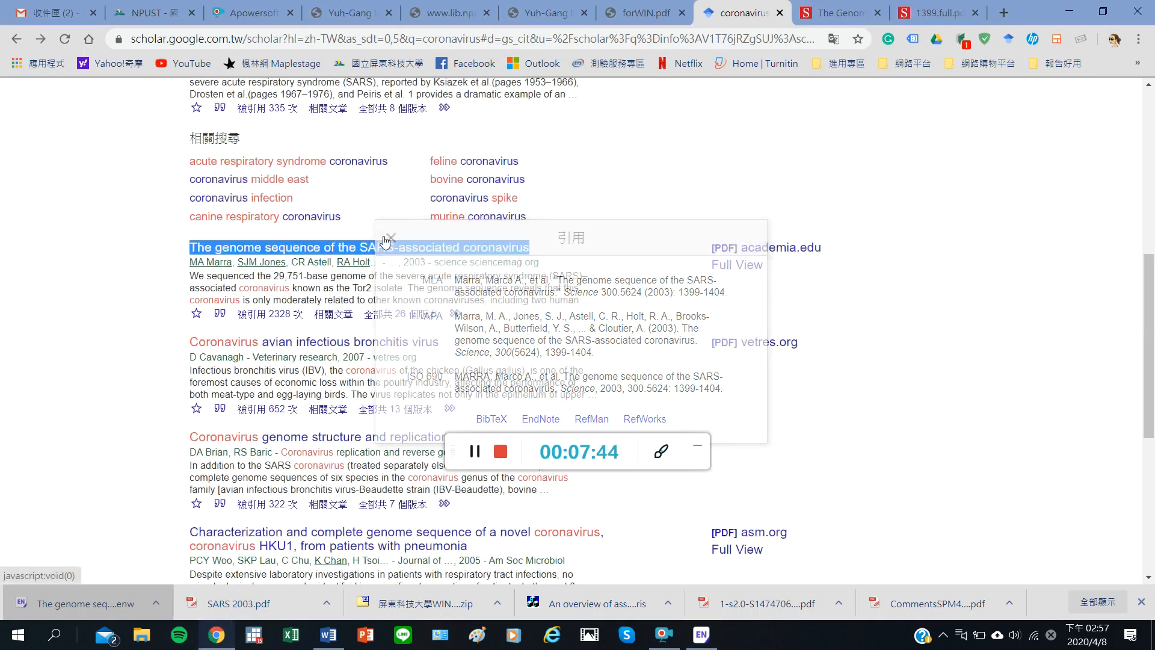
scroll(539, 273, "up", 7)
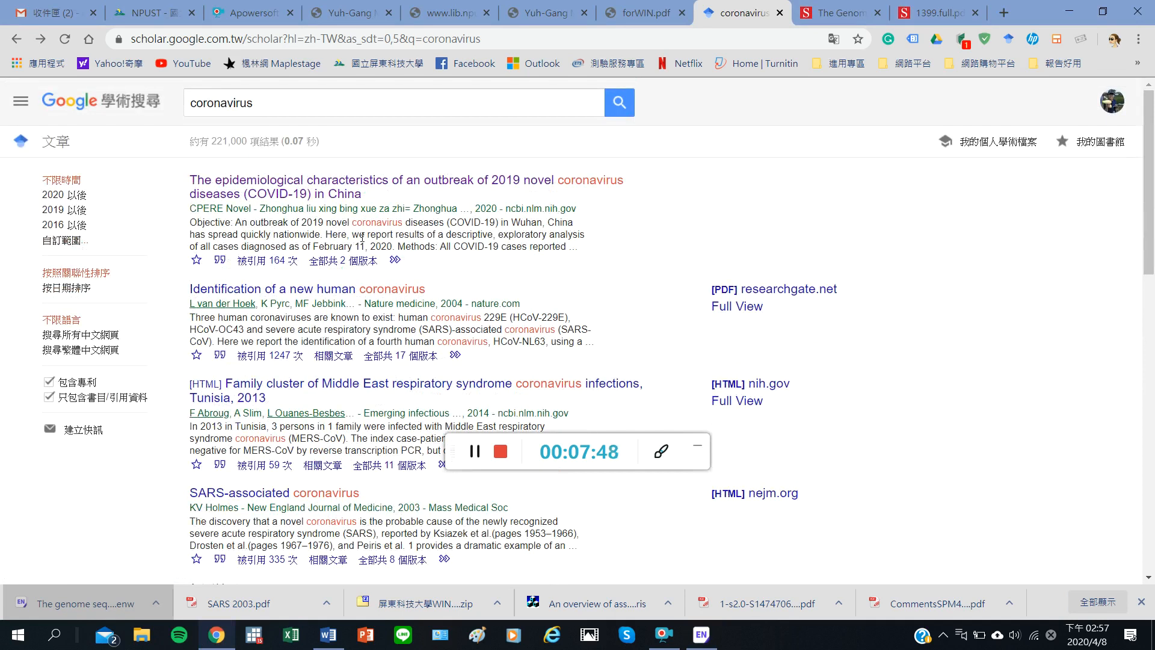
left_click(220, 262)
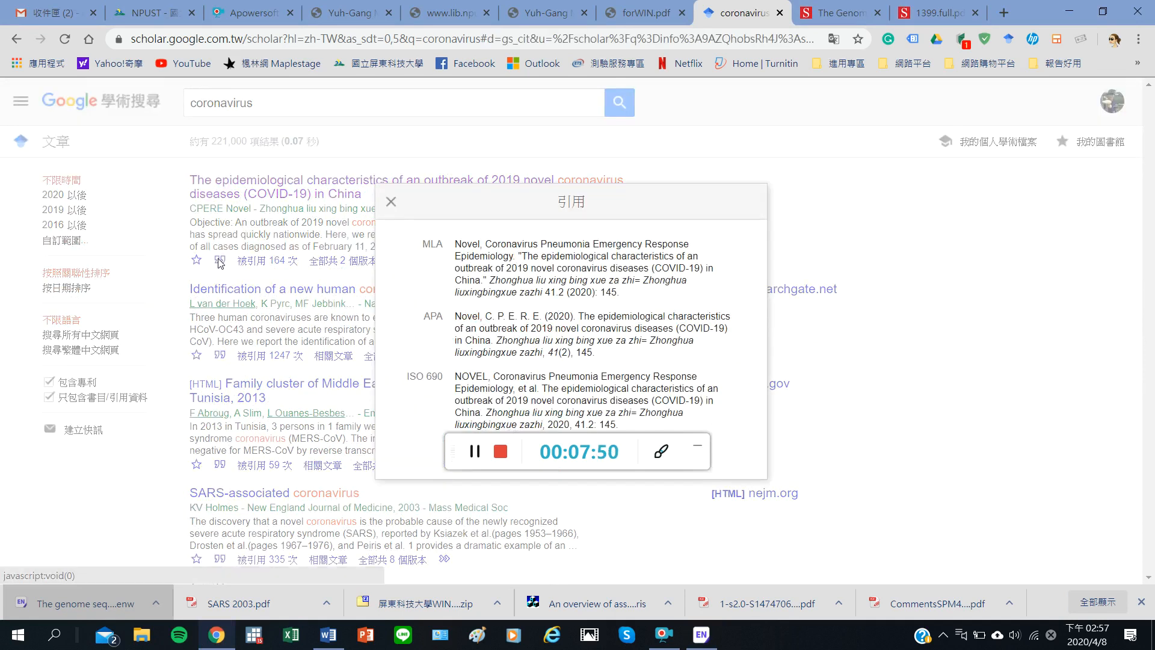
left_click_drag(594, 443, 1062, 364)
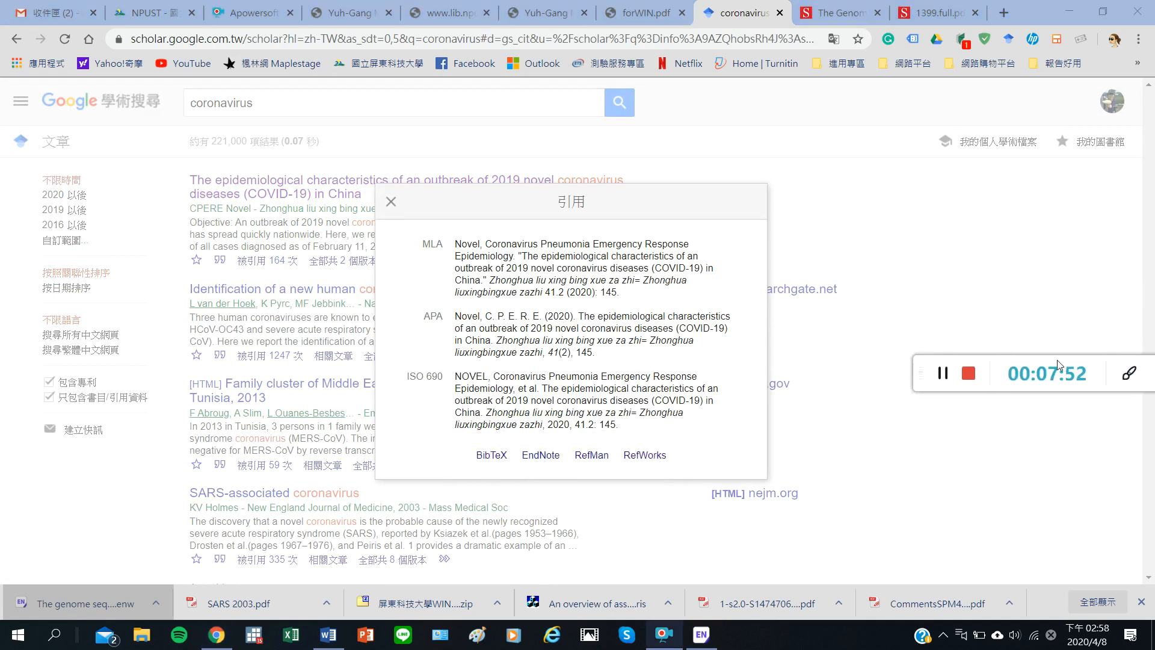
left_click(391, 202)
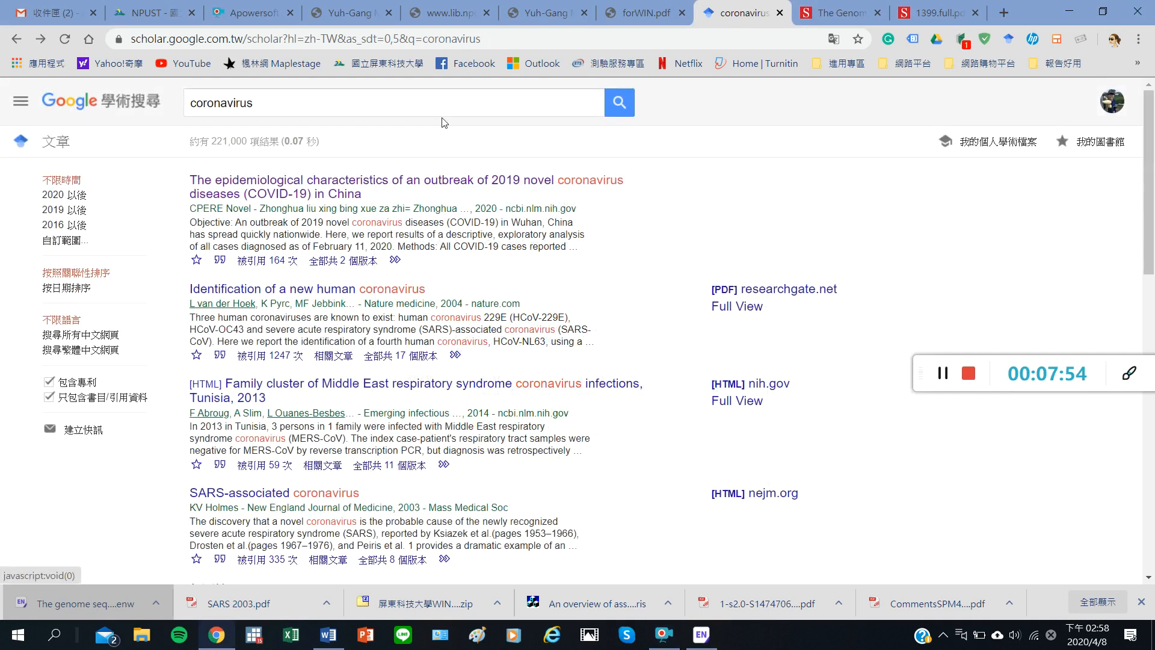
- Close the Google Scholar results tab and both tabs of the Science article
left_click_drag(253, 103, 162, 97)
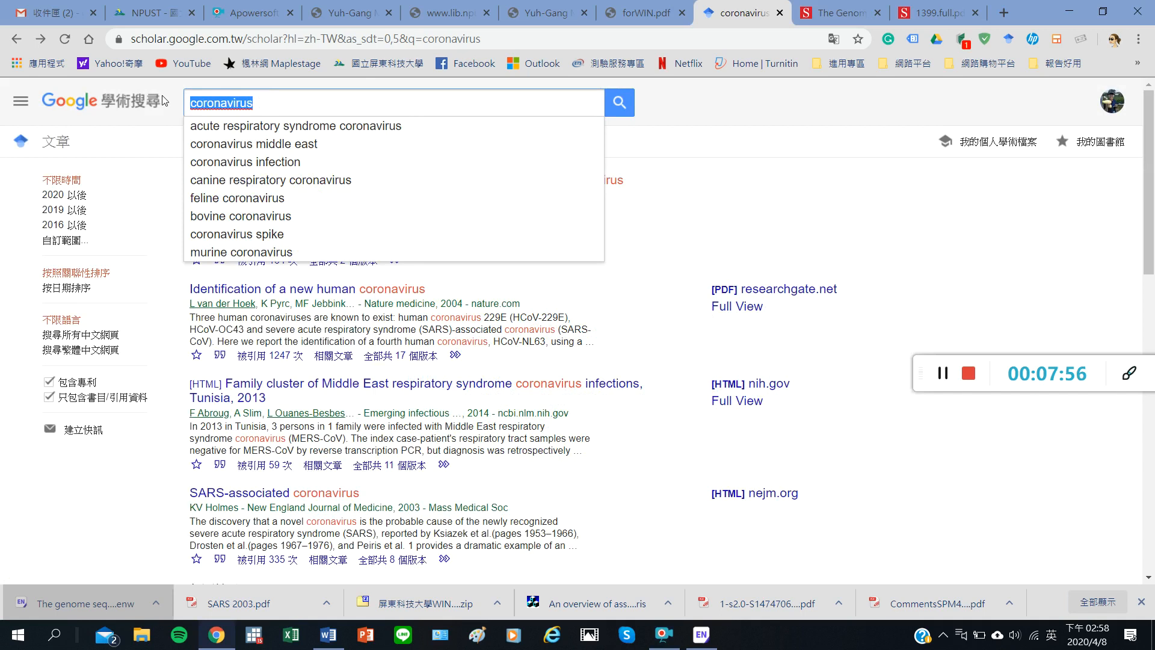
left_click(780, 13)
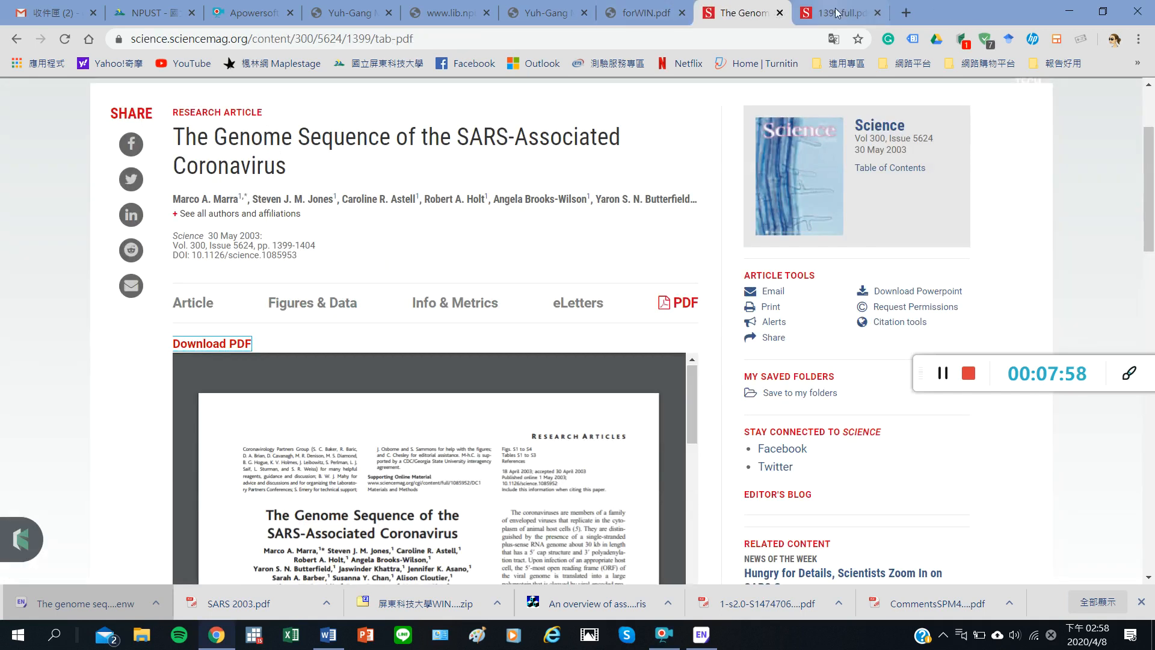
left_click(877, 12)
left_click(877, 13)
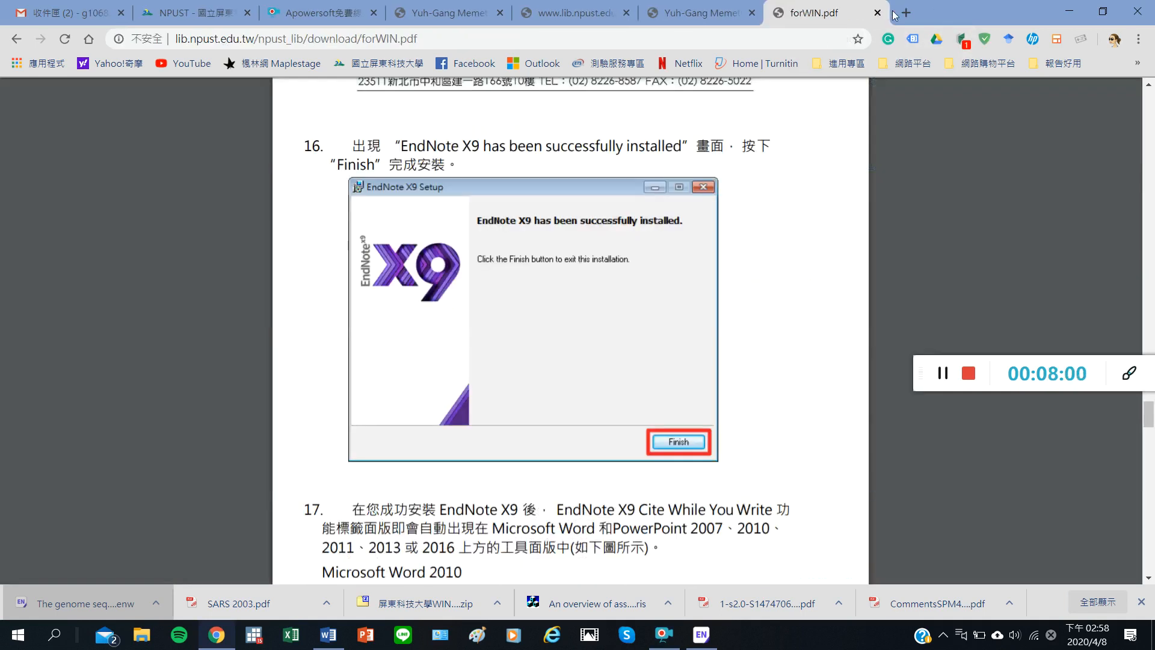
- Search Google for "elsevier" in a new tab, open the ScienceDirect site and dismiss the translation offer
left_click(906, 13)
type("elsevier")
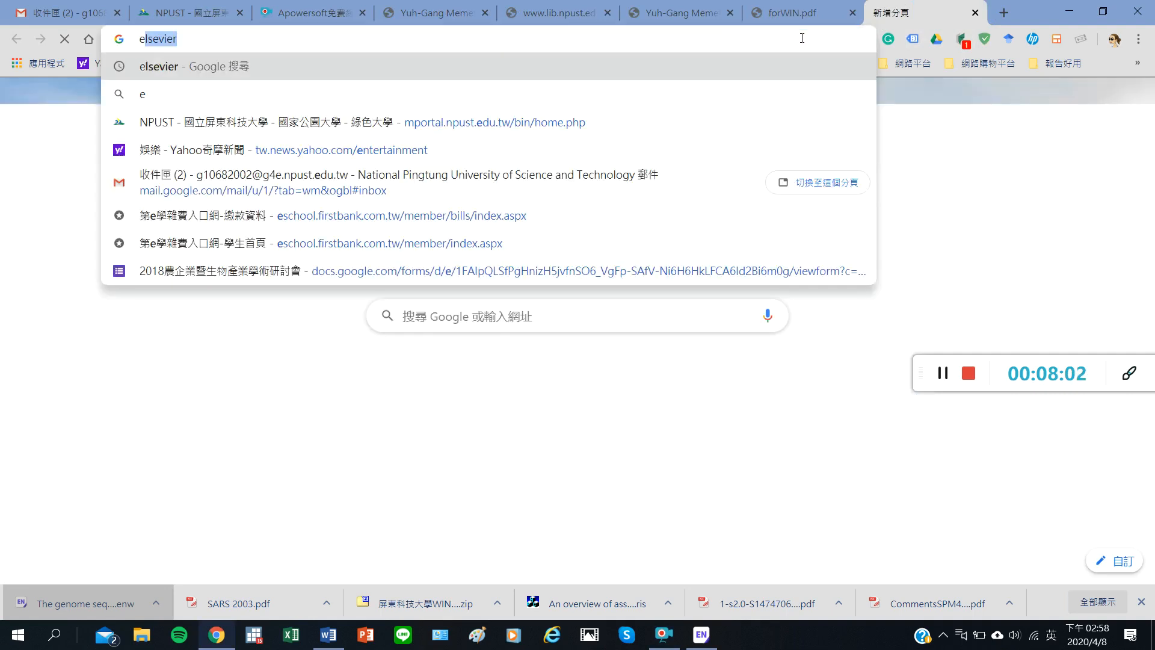
left_click(197, 68)
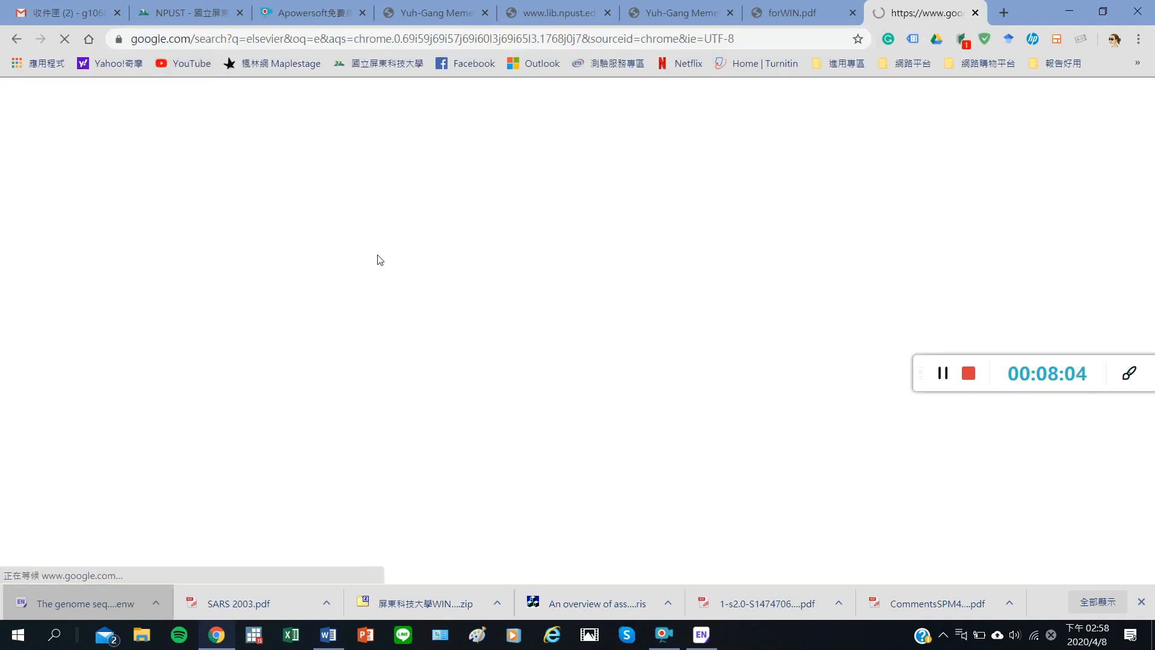
left_click(241, 241)
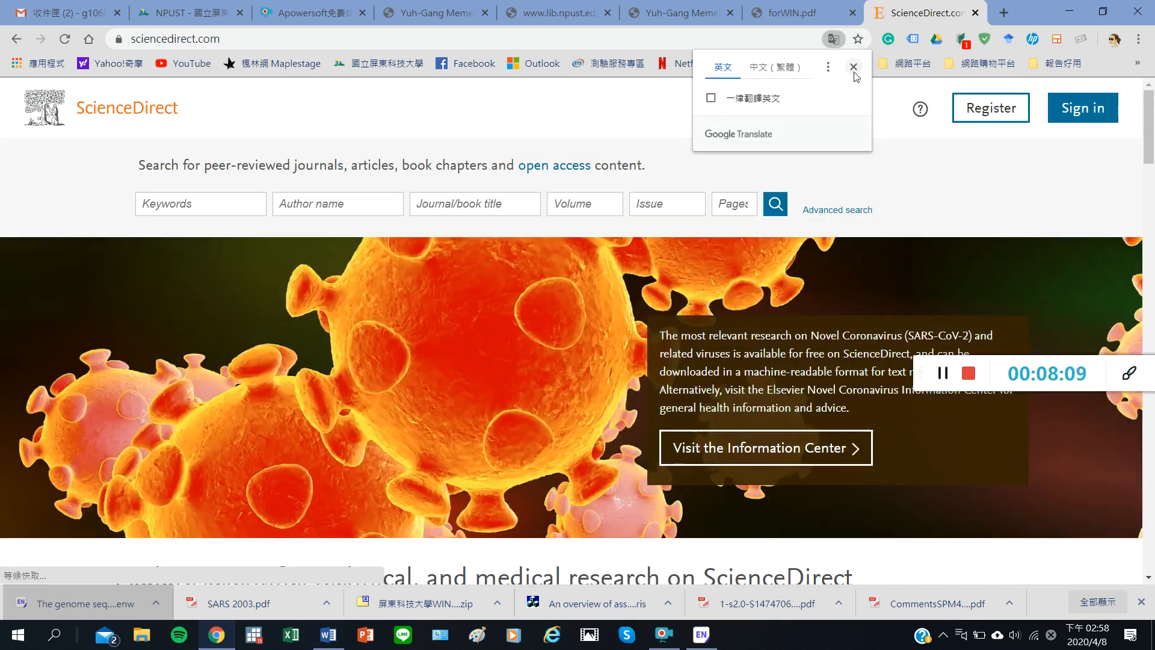
left_click(853, 67)
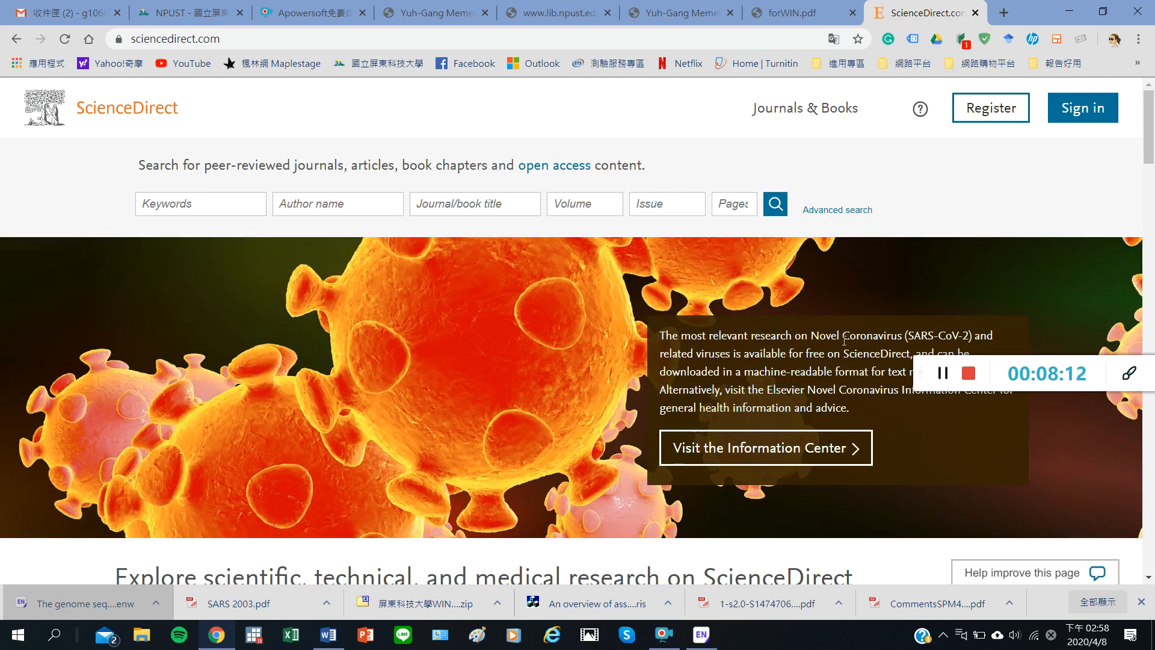
- Copy the word "Coronavirus" from the ScienceDirect home page banner and search the site with it as the keyword
left_click_drag(842, 336, 899, 336)
right_click(901, 336)
left_click(909, 345)
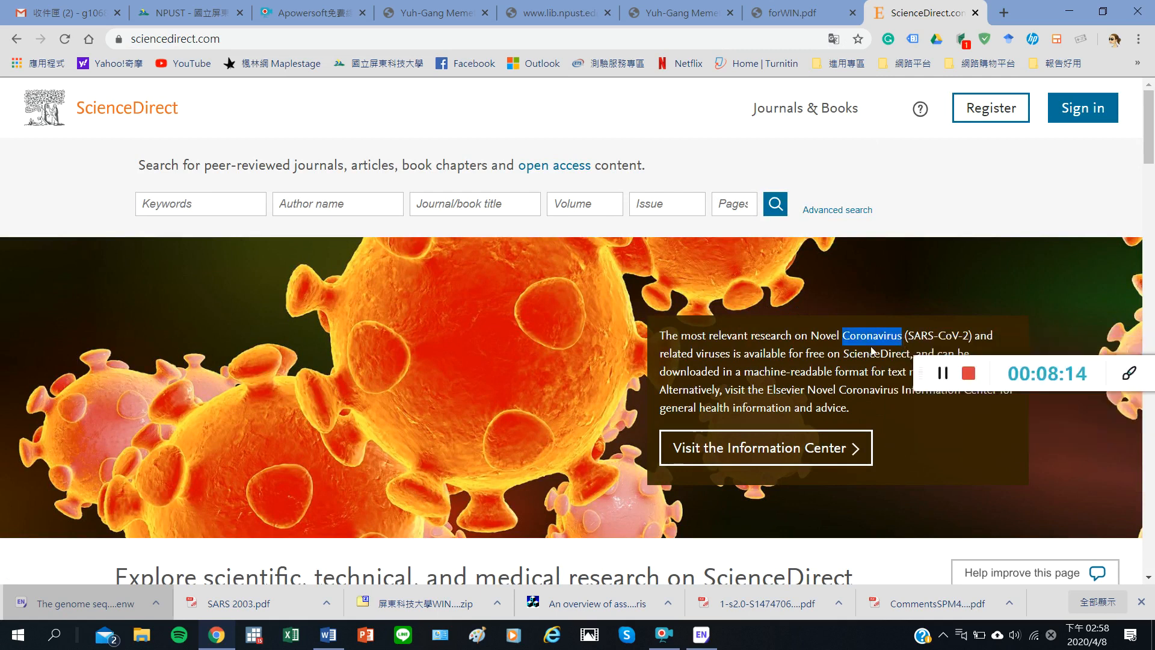
right_click(219, 207)
left_click(250, 317)
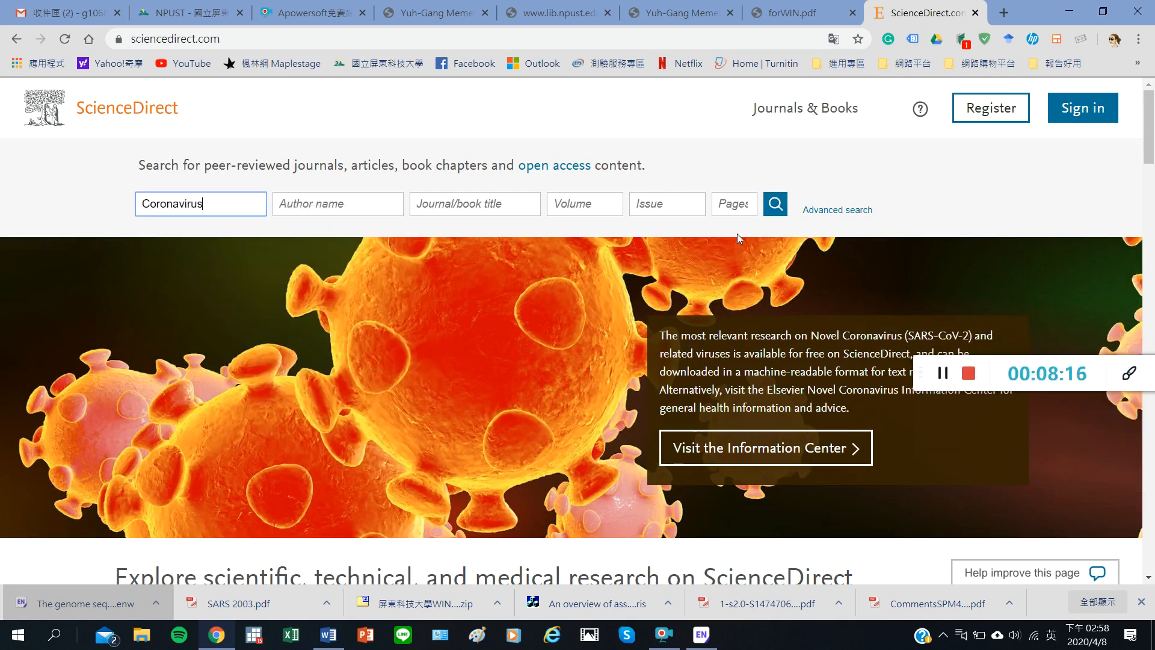
left_click(774, 203)
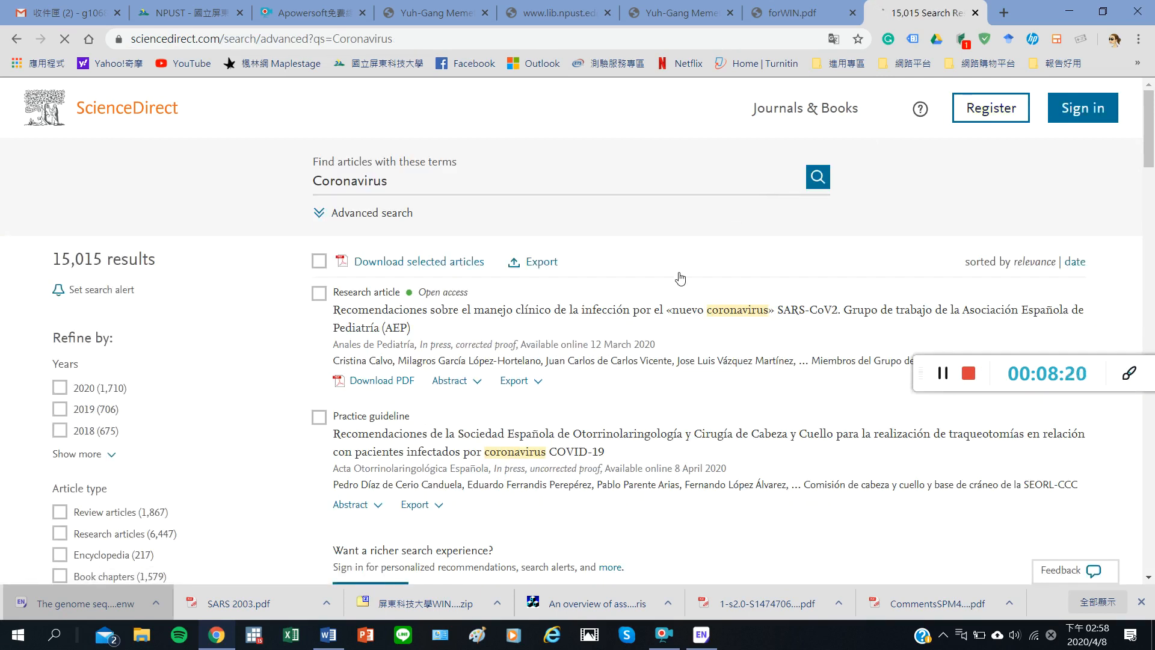
- Copy the title of the review article "Coronavirus Disease 19 (COVID-19): Implications for Clinical Dental Care" from the ScienceDirect results
scroll(692, 268, "down", 1)
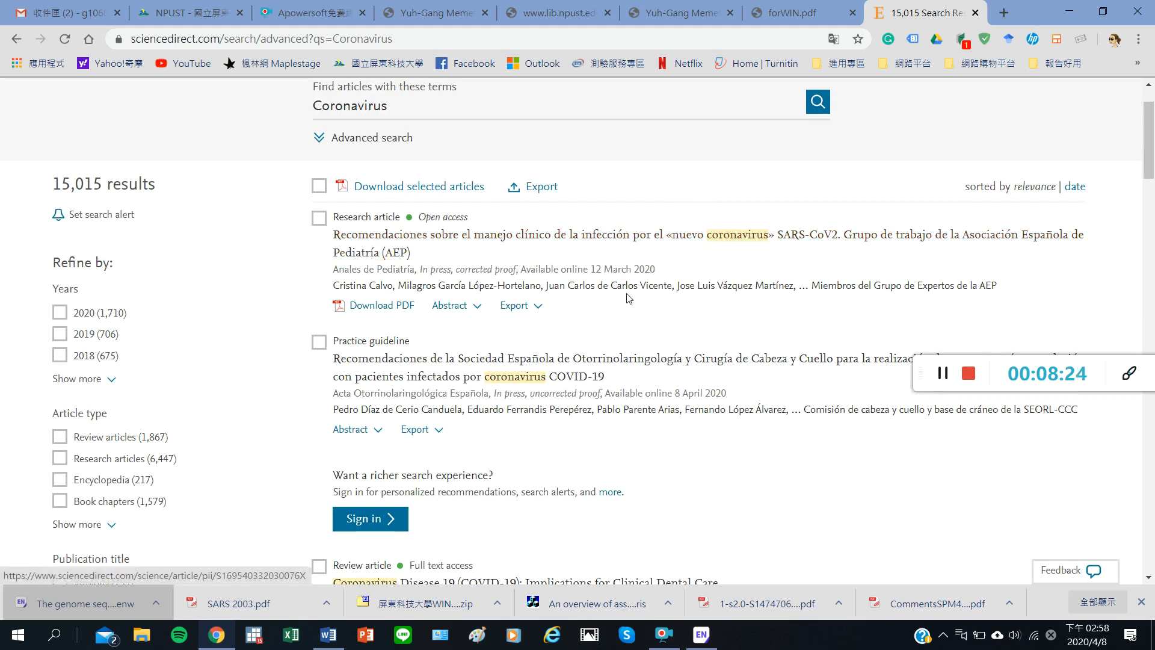
scroll(635, 241, "down", 5)
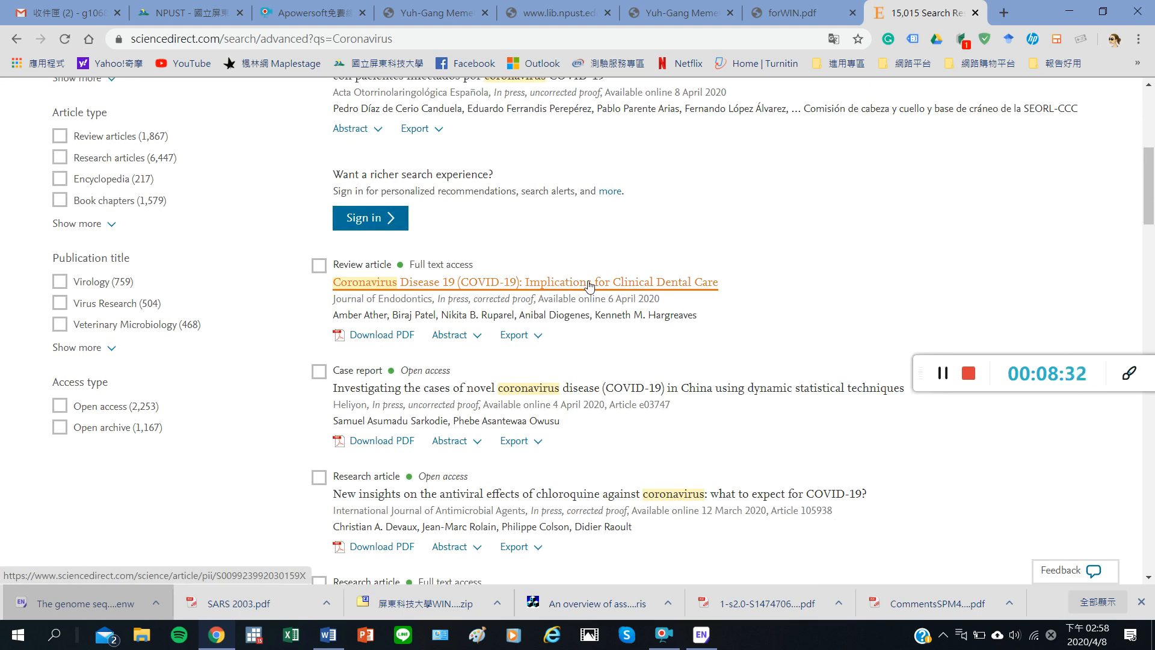
left_click_drag(331, 281, 609, 280)
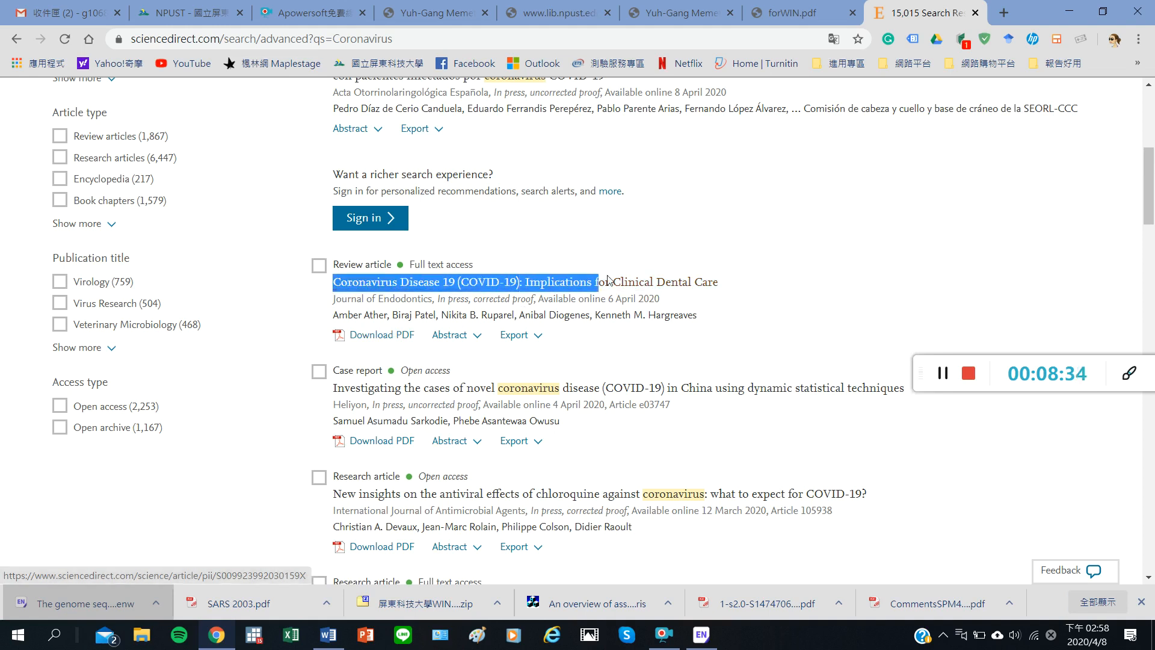
left_click_drag(332, 282, 717, 283)
key("ctrl+c")
right_click(717, 284)
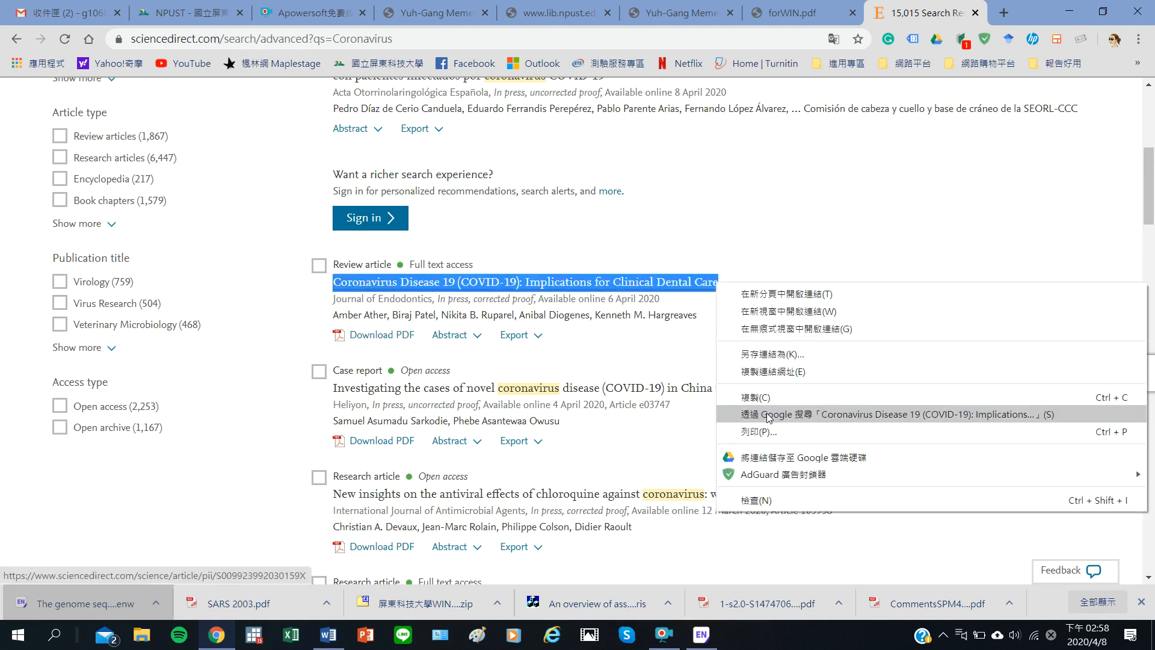
key("Escape")
- Open the review article's PDF and save it in the Anna thesis Library.Data folder under the copied title, without the colon
left_click(387, 344)
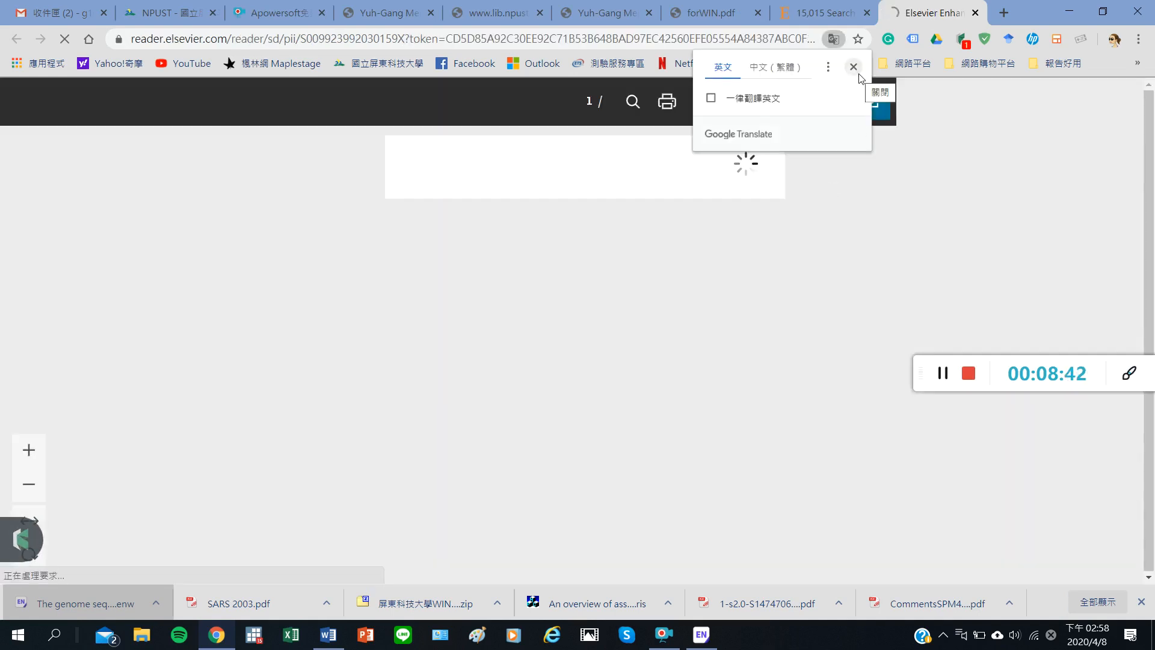
left_click(853, 66)
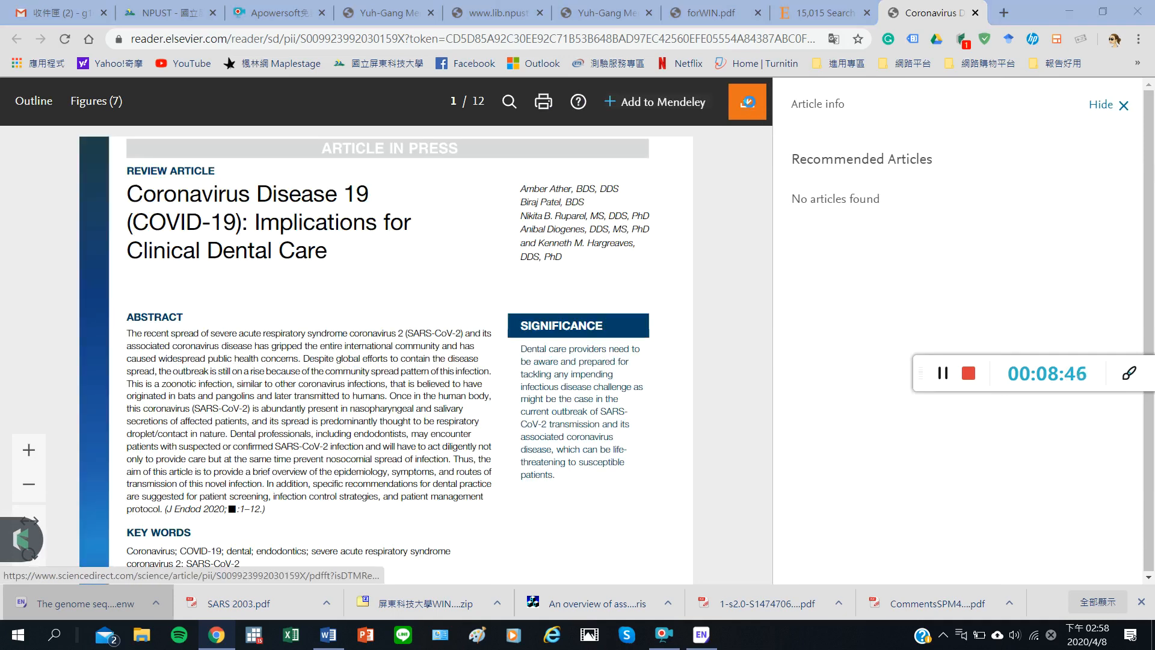
left_click(748, 102)
right_click(358, 485)
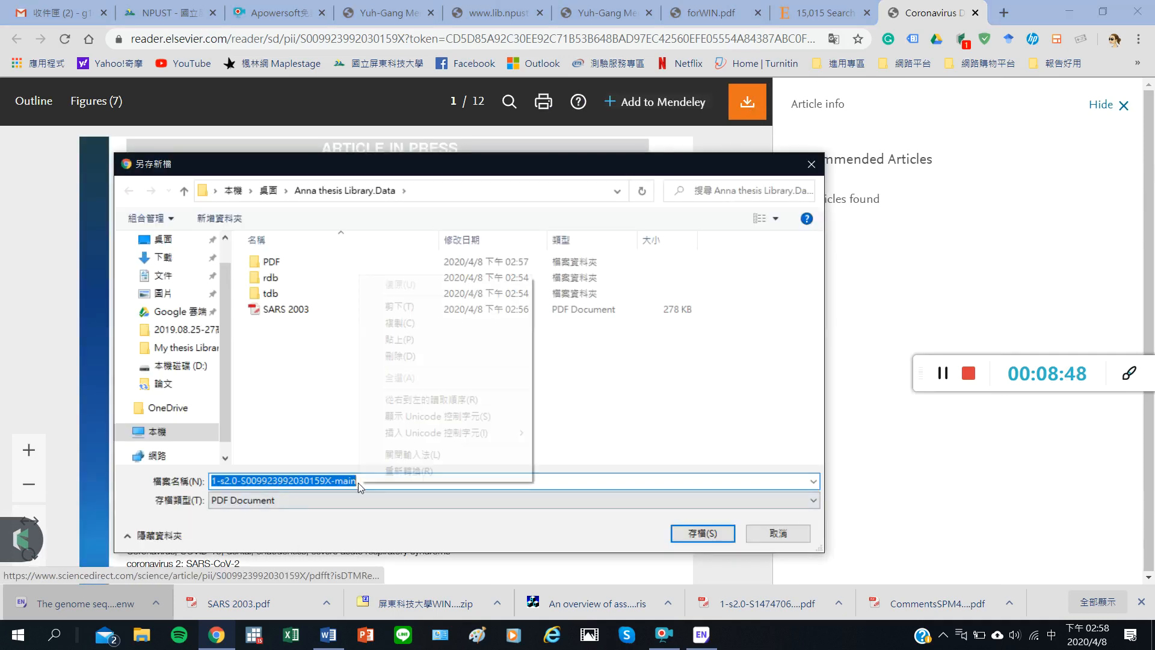
left_click(404, 339)
left_click(702, 533)
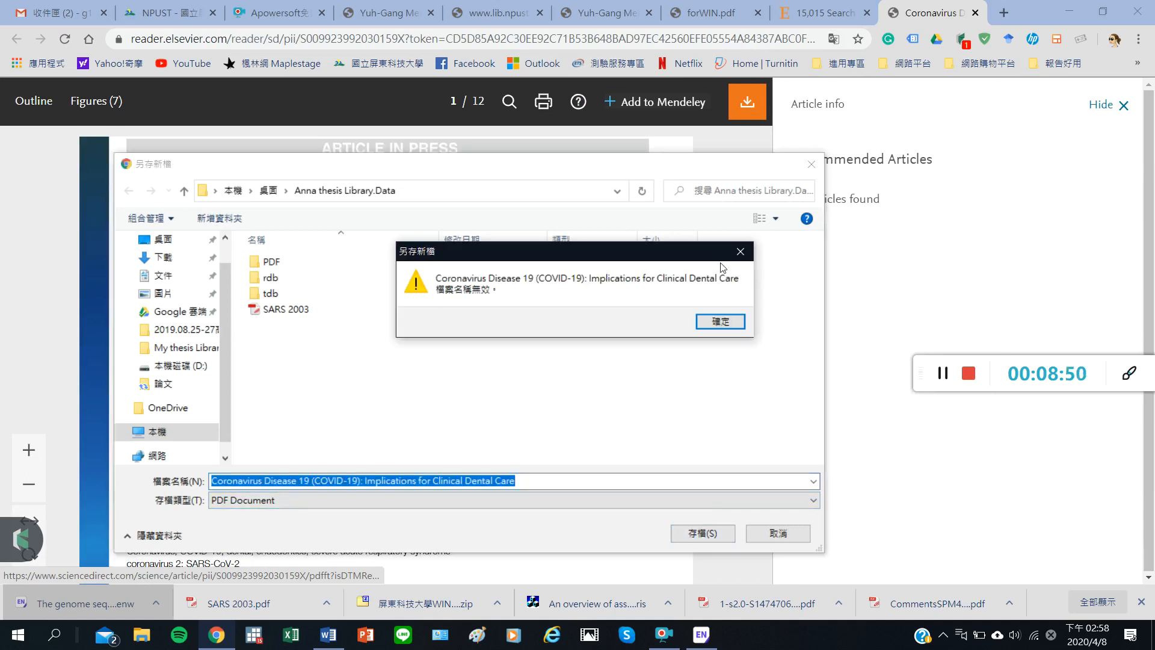
left_click(723, 321)
left_click(363, 481)
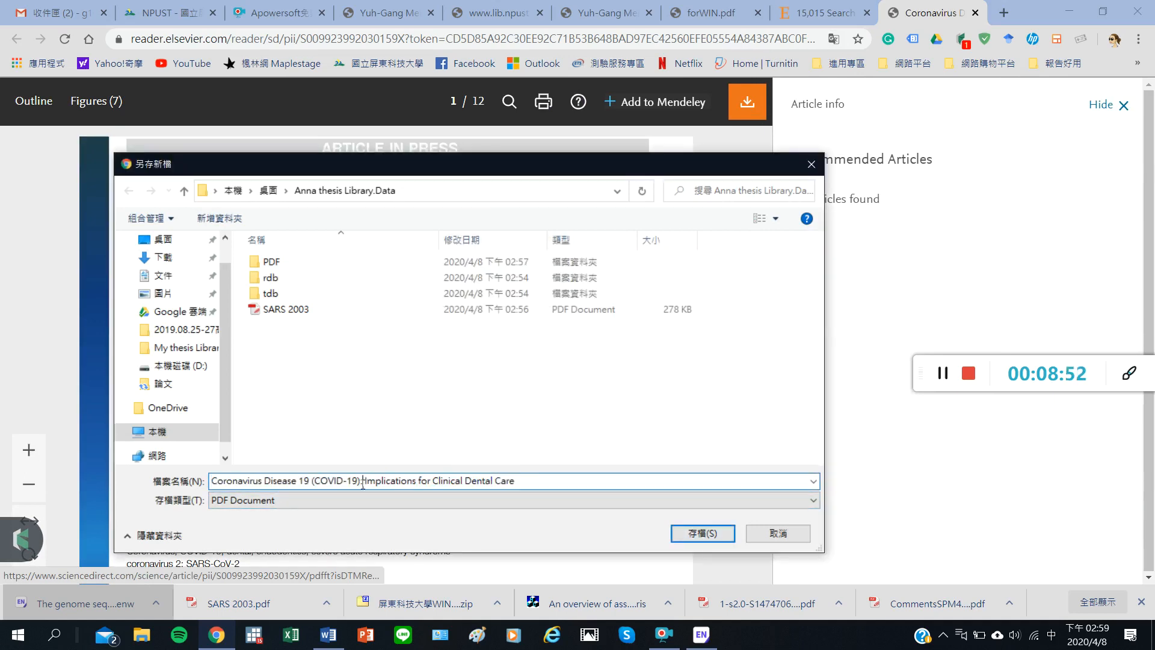
key("BackSpace")
left_click(702, 533)
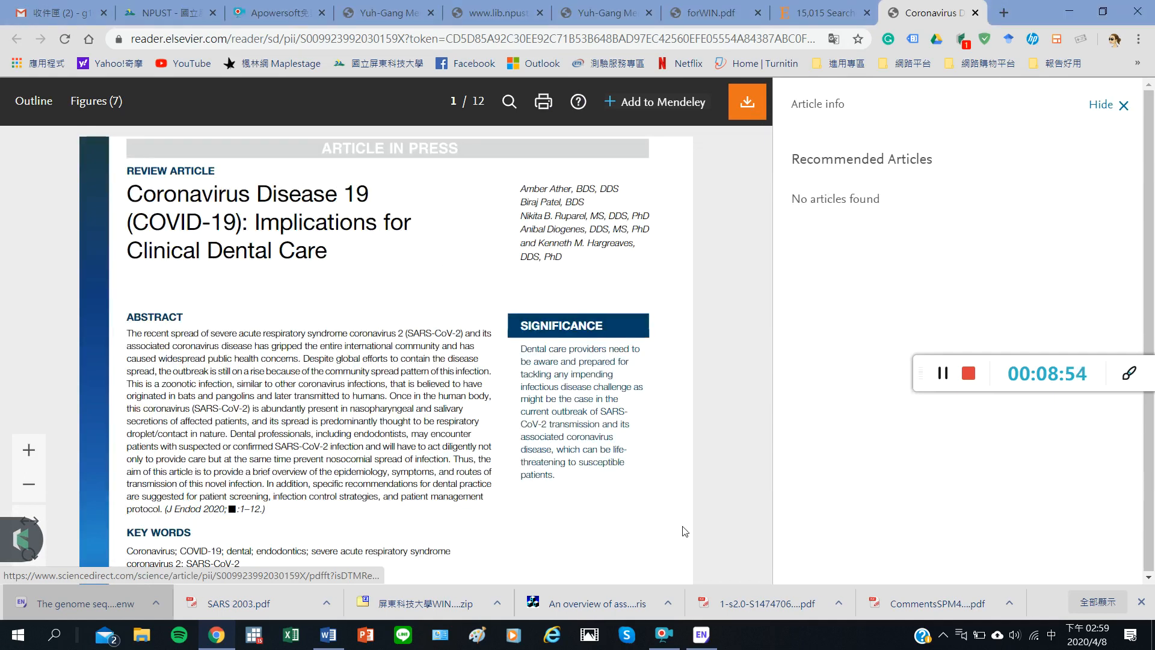
- Return to the search results and export the review article's citation to RIS, saved in Anna thesis Library.Data under the article title without the colon
left_click(821, 5)
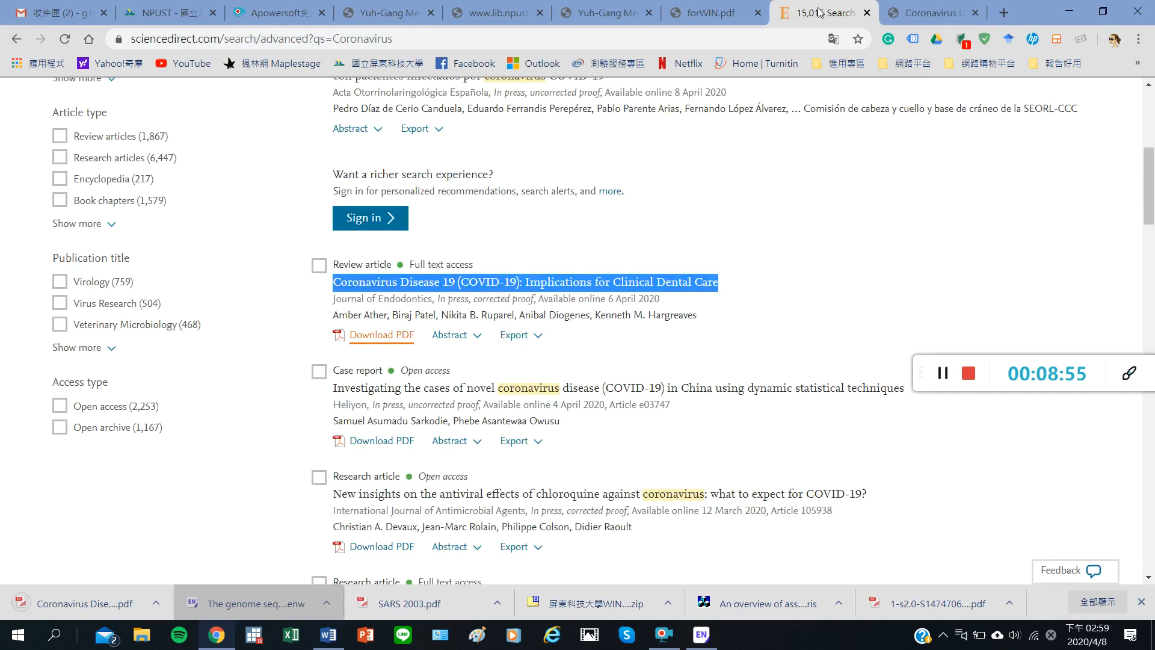
left_click(534, 339)
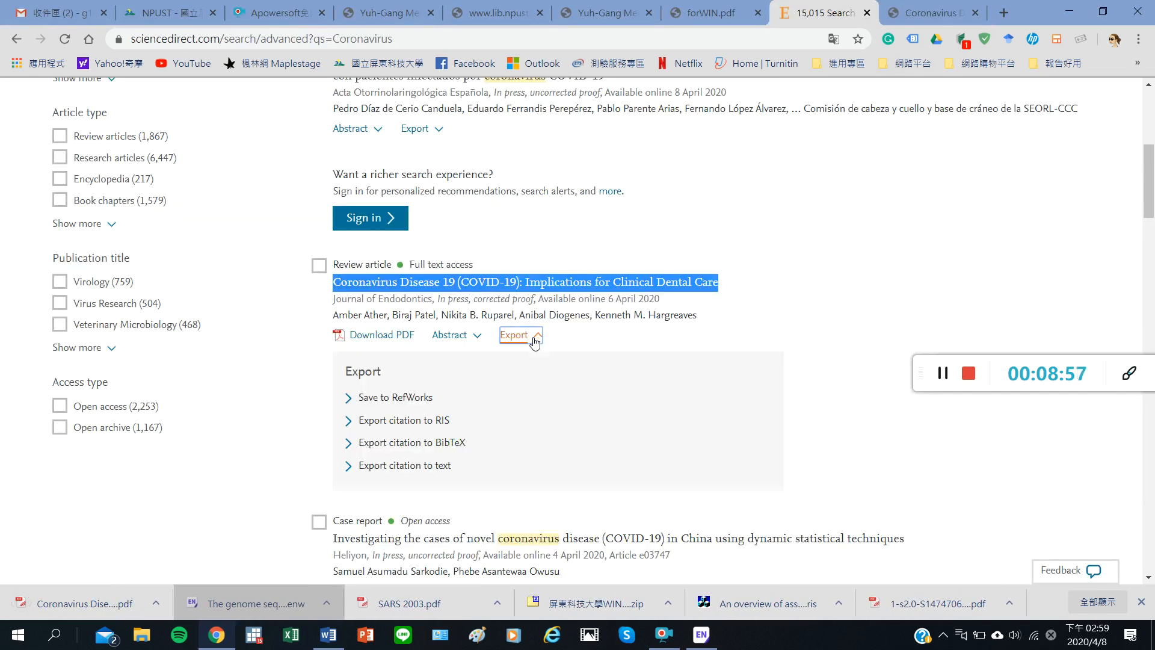
left_click(434, 421)
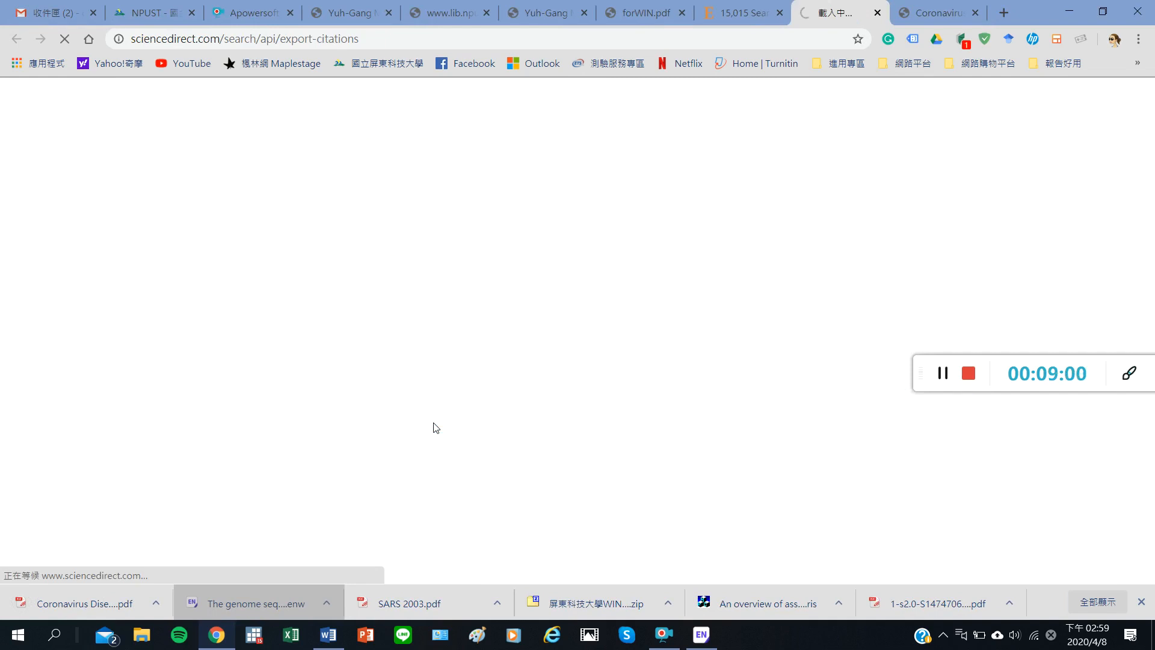
right_click(380, 481)
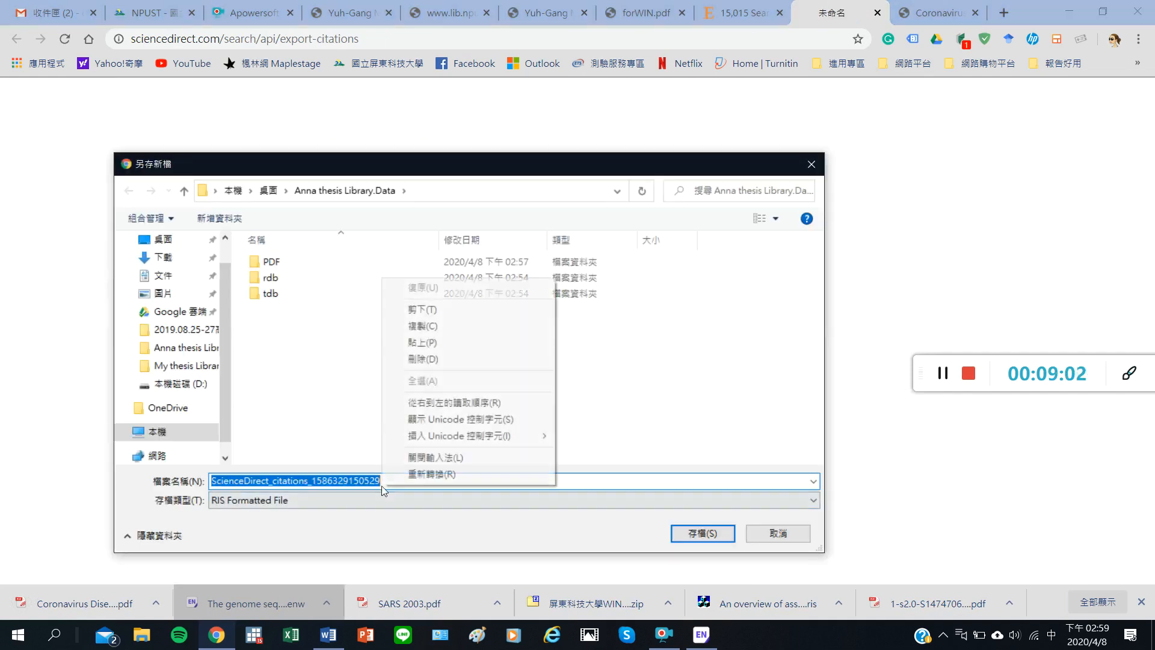
left_click(415, 339)
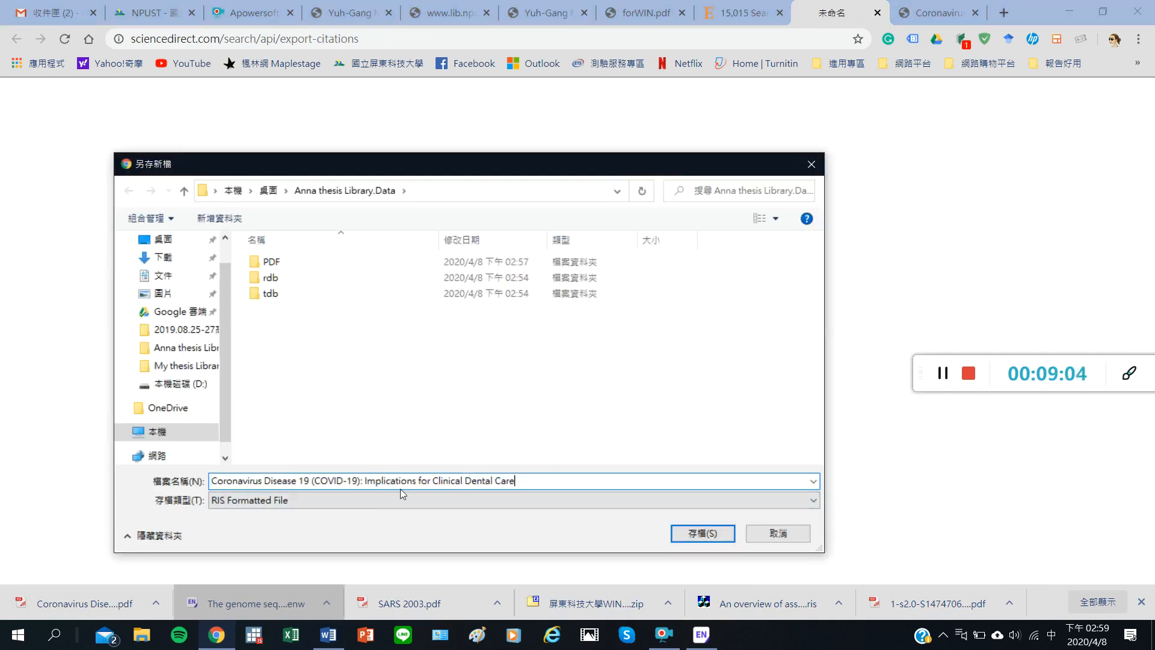
left_click(701, 533)
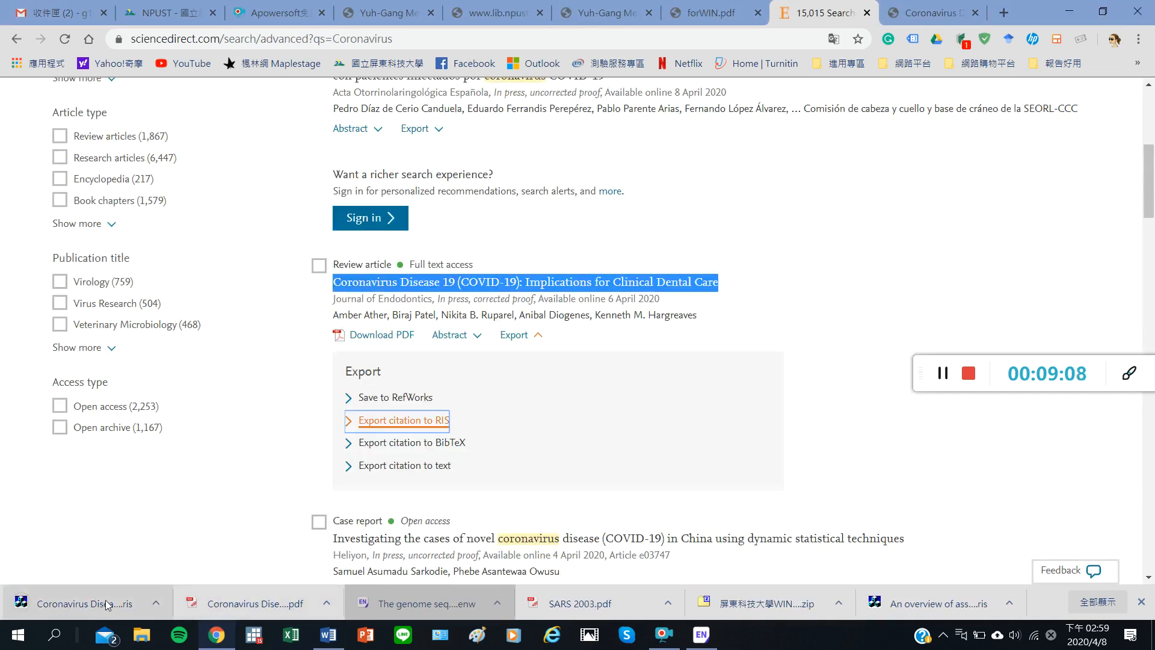
left_click(538, 336)
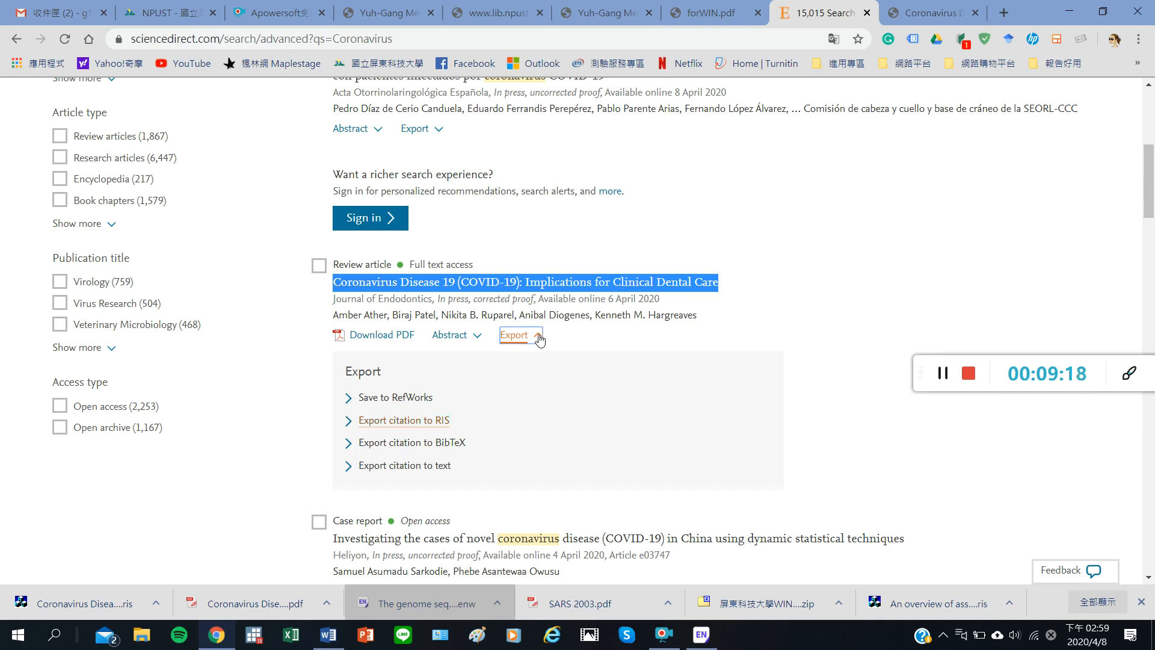
left_click(539, 336)
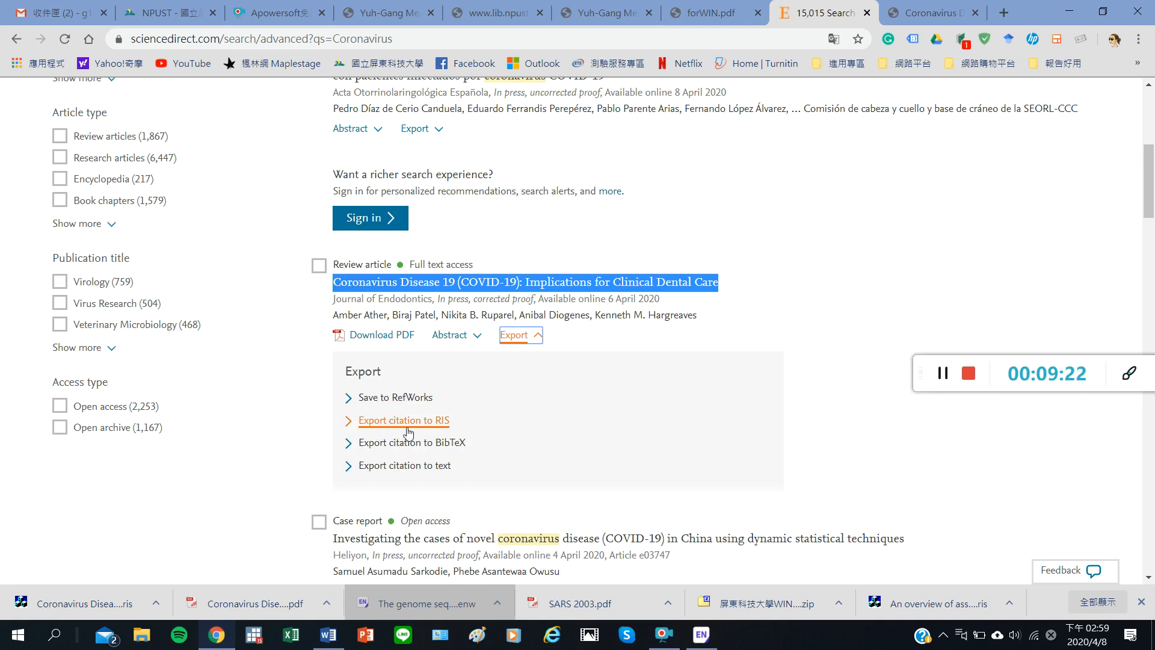
- Import the downloaded RIS citation into EndNote and attach the saved "Coronavirus Disease 19 (COVID-19) Implications" PDF to its reference
left_click(106, 607)
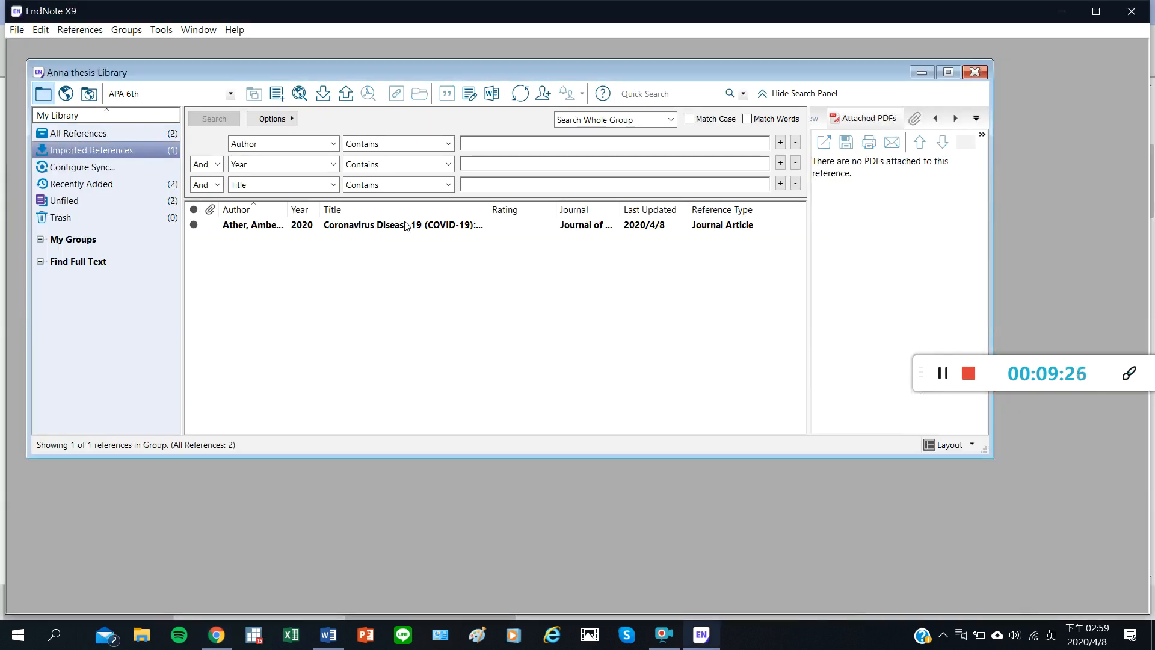
double_click(409, 226)
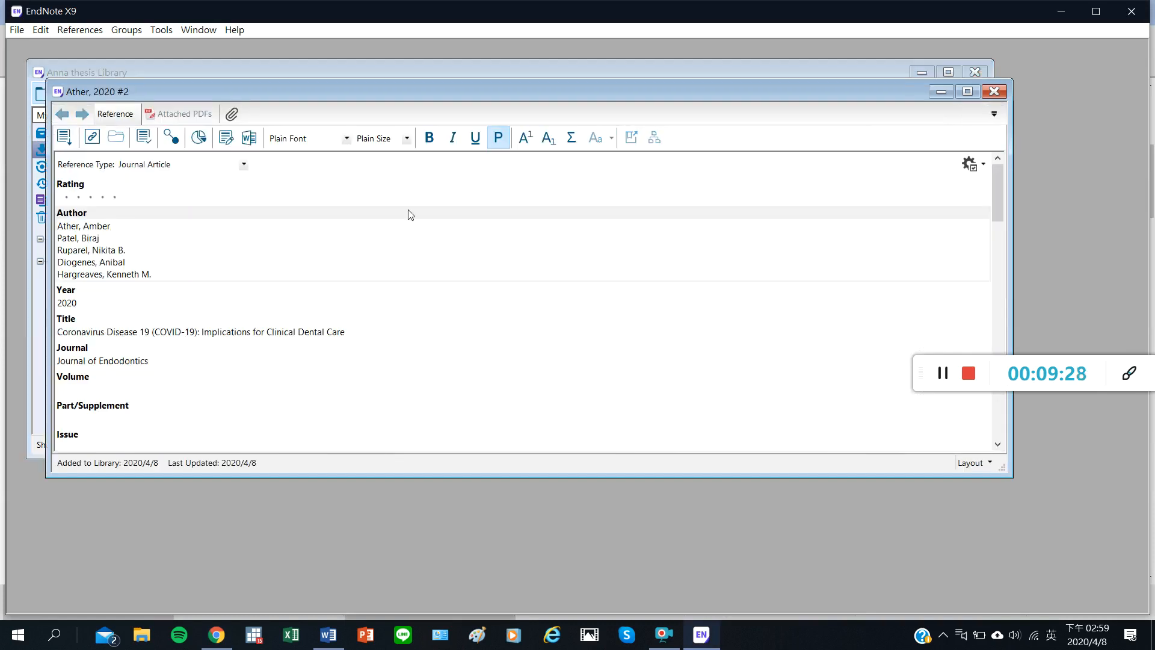
left_click(232, 114)
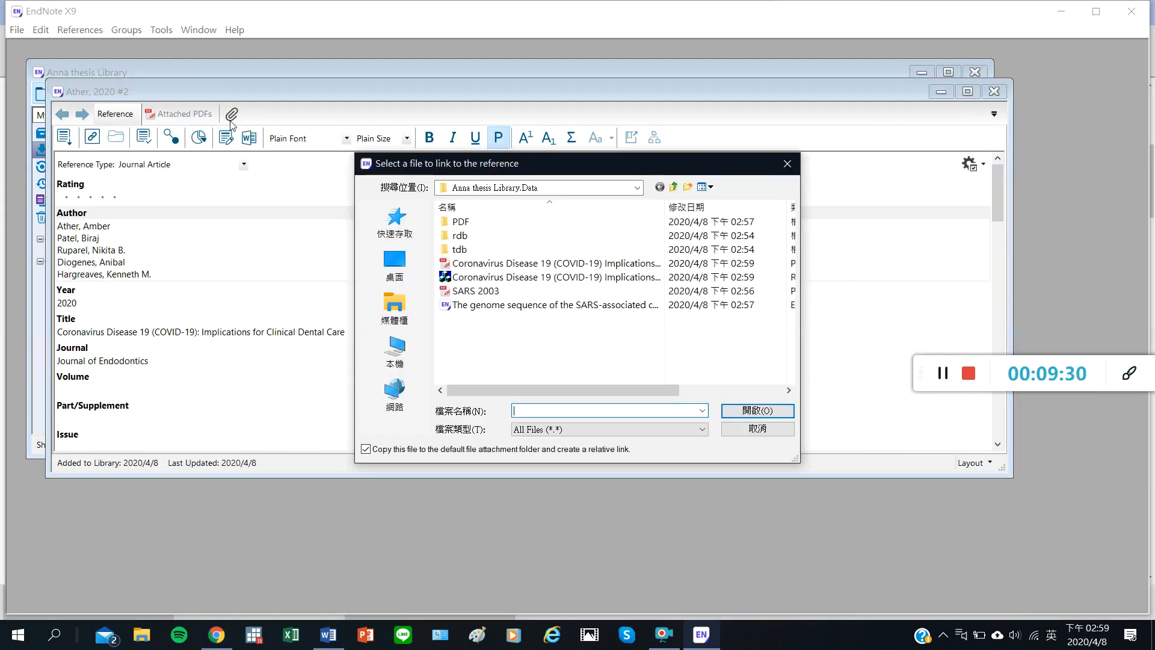
left_click(528, 265)
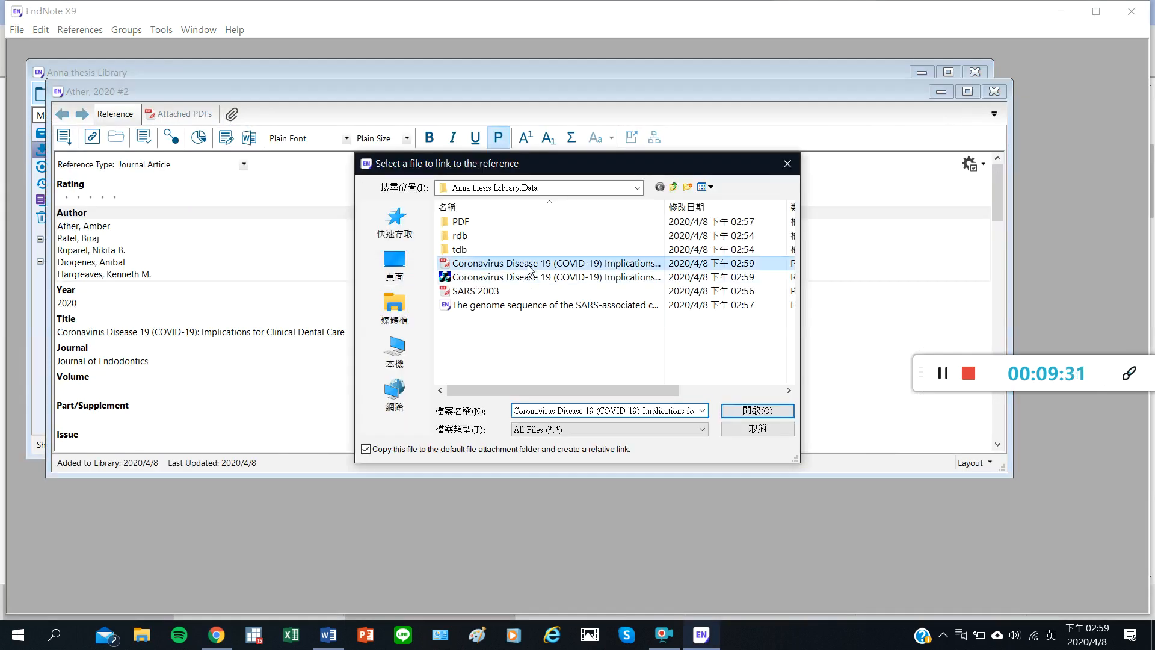
left_click(757, 410)
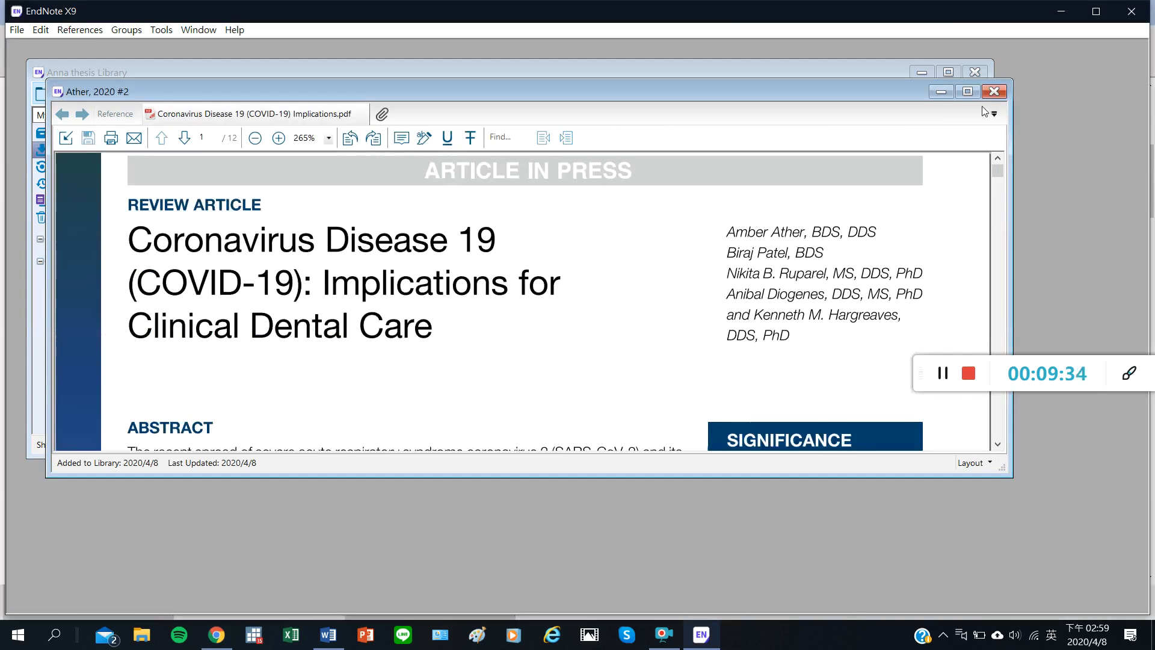
- Close the reference with its changes saved and list all references in the Anna thesis Library
left_click(994, 91)
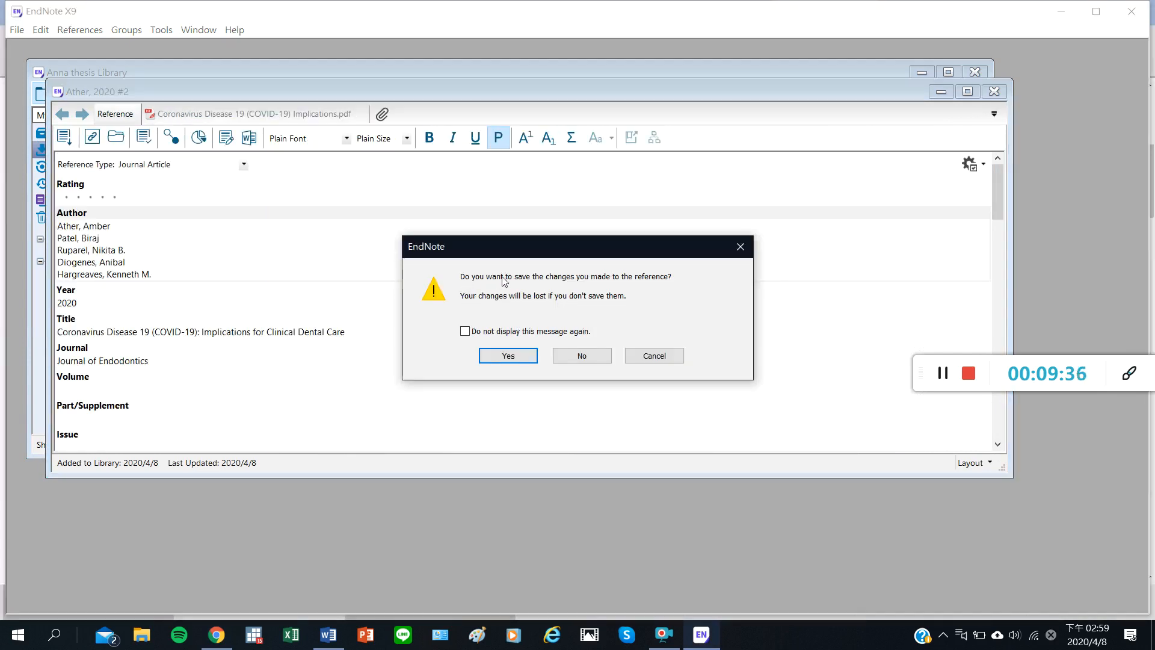
left_click(521, 357)
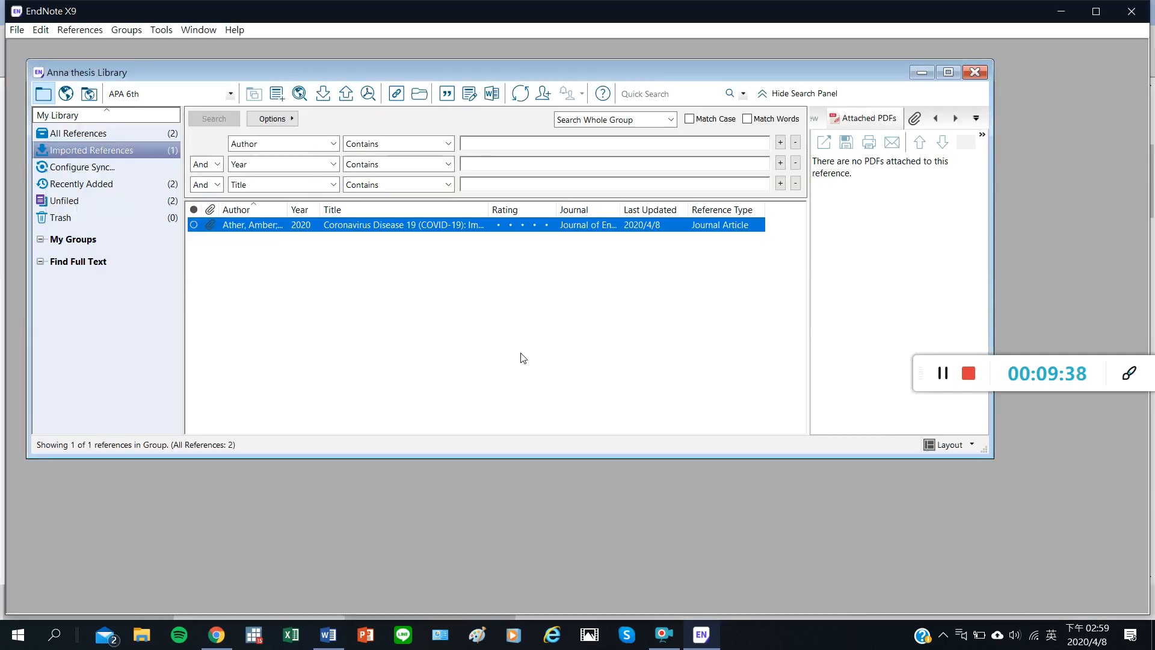
left_click(104, 133)
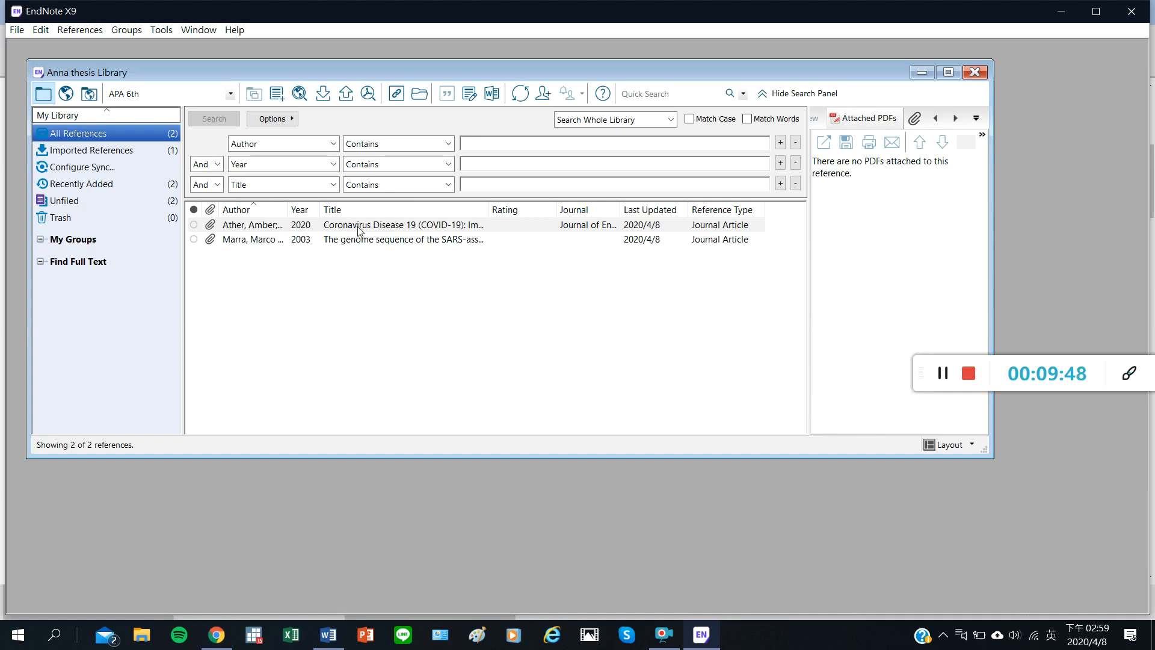
- Switch to the blank Word document and set the EndNote citation style to APA 6th
left_click(328, 635)
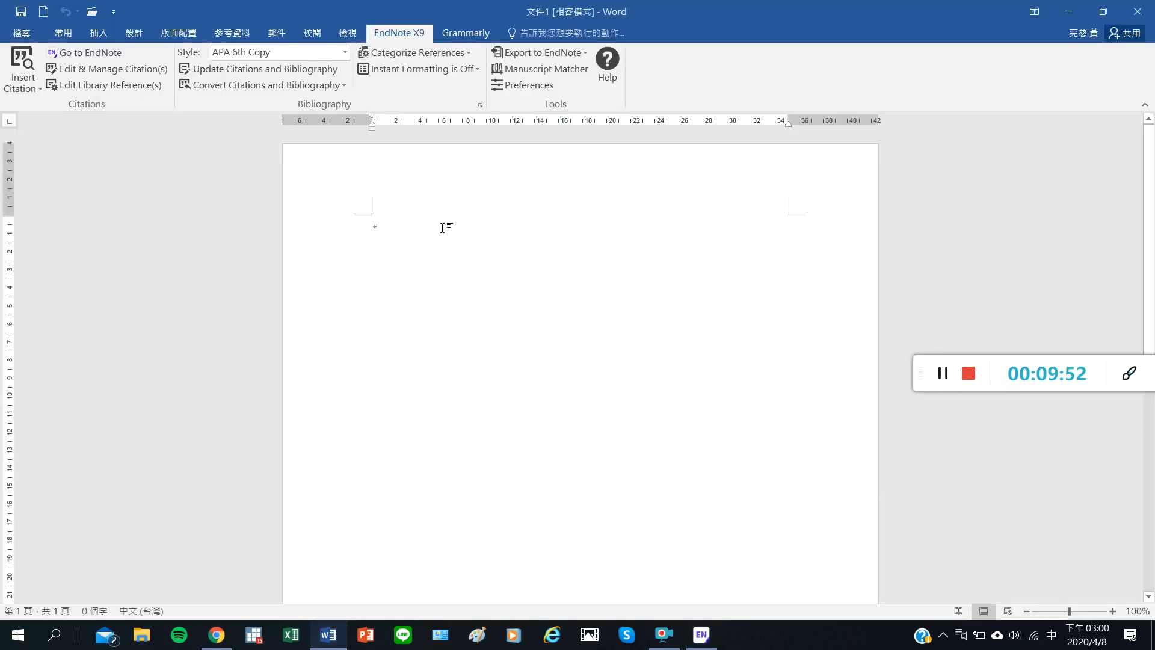
left_click(345, 53)
left_click(256, 97)
left_click(345, 53)
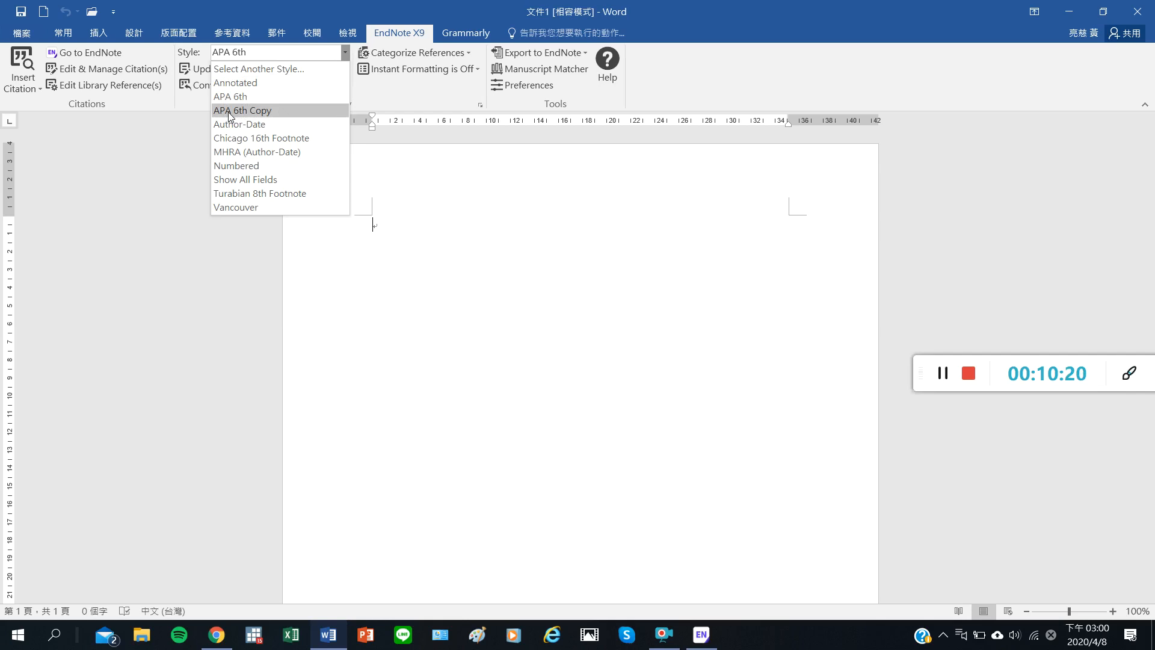
left_click(409, 215)
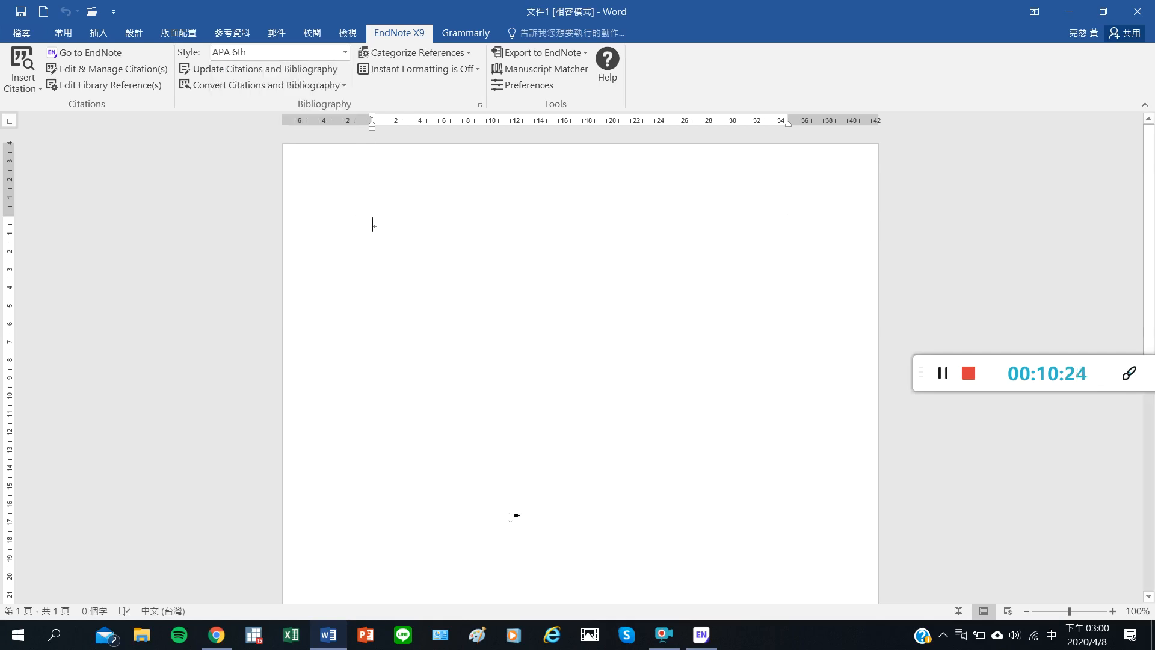
- Switch to Chrome, select the opening words of the abstract in the COVID-19 dental care PDF, and return to Word
left_click(216, 634)
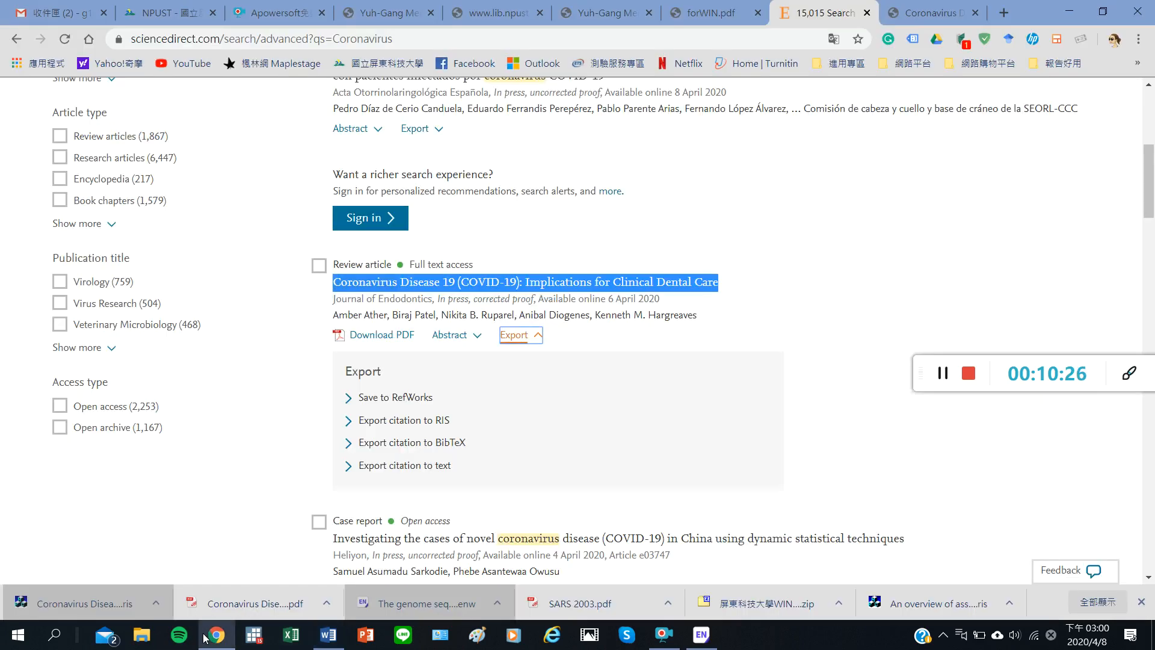
left_click(468, 292)
left_click(915, 12)
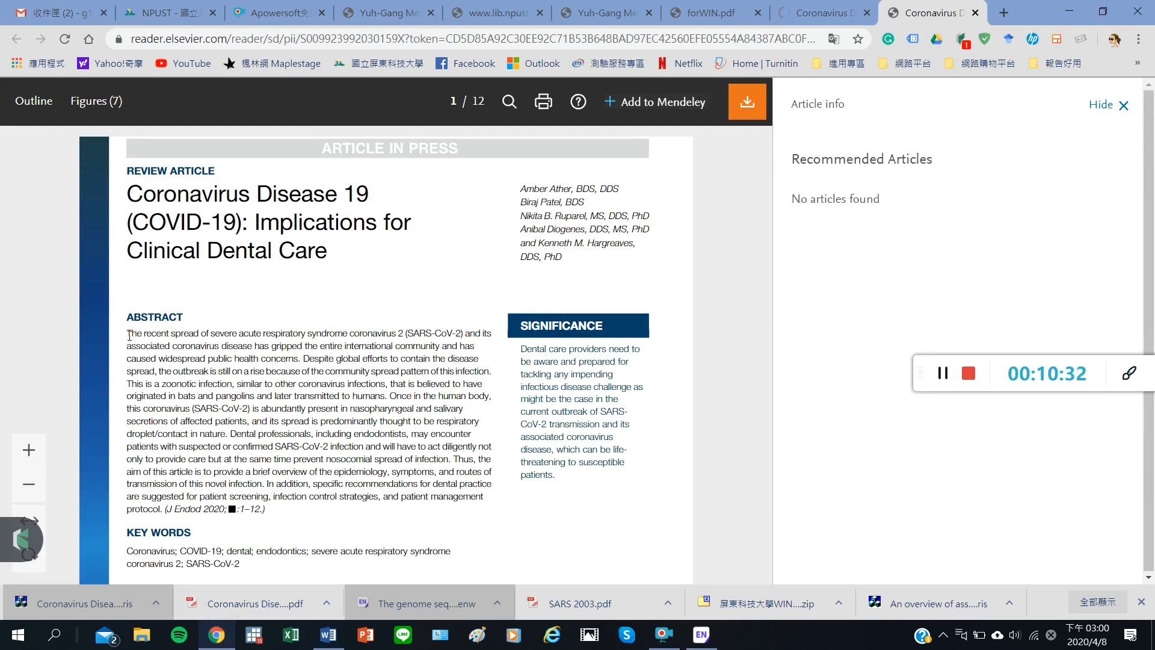
left_click_drag(129, 335, 391, 347)
left_click(1065, 9)
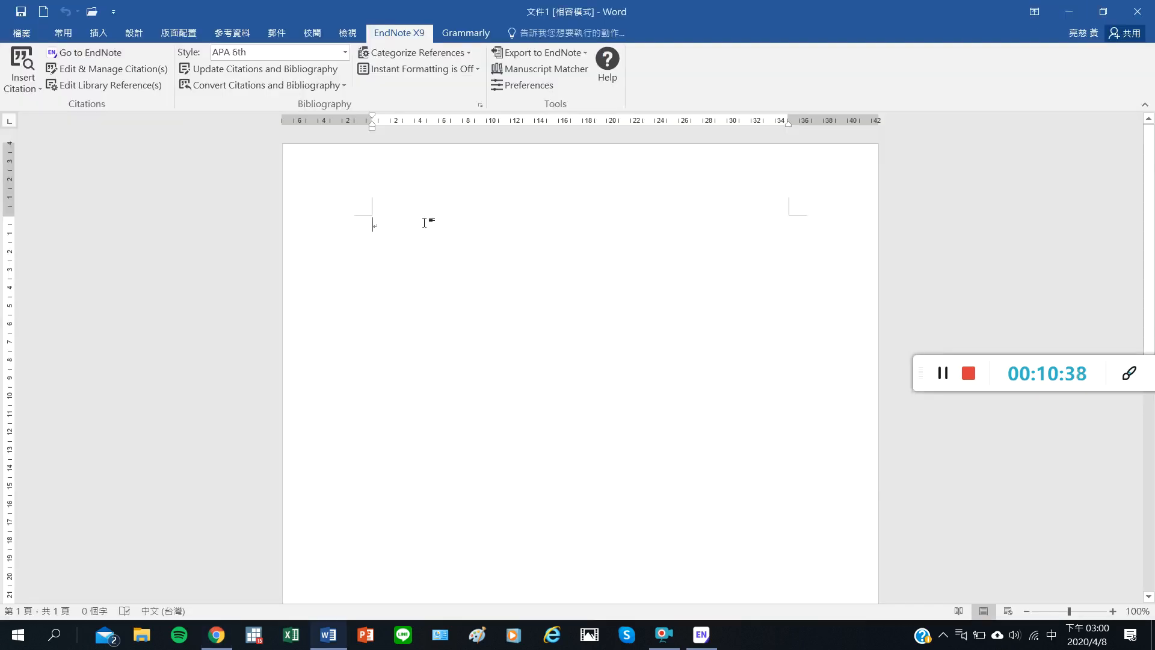
- Insert the 2020 COVID-19 clinical dental care reference selected in EndNote as a citation in the blank Word document
left_click(701, 634)
left_click(369, 227)
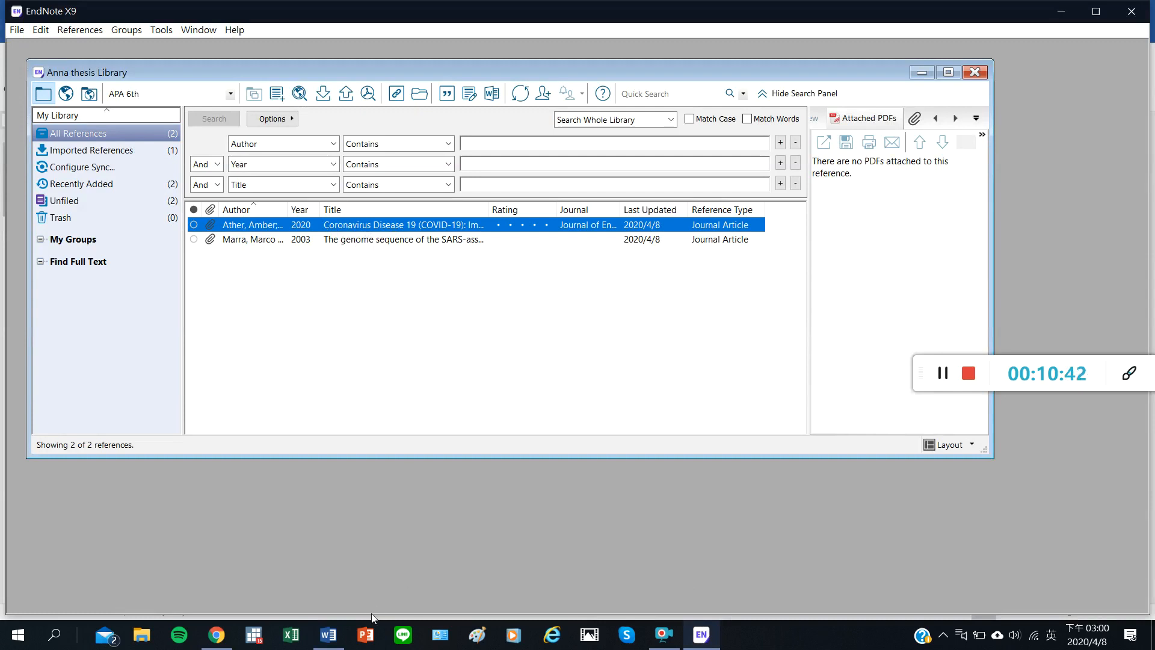
left_click(328, 634)
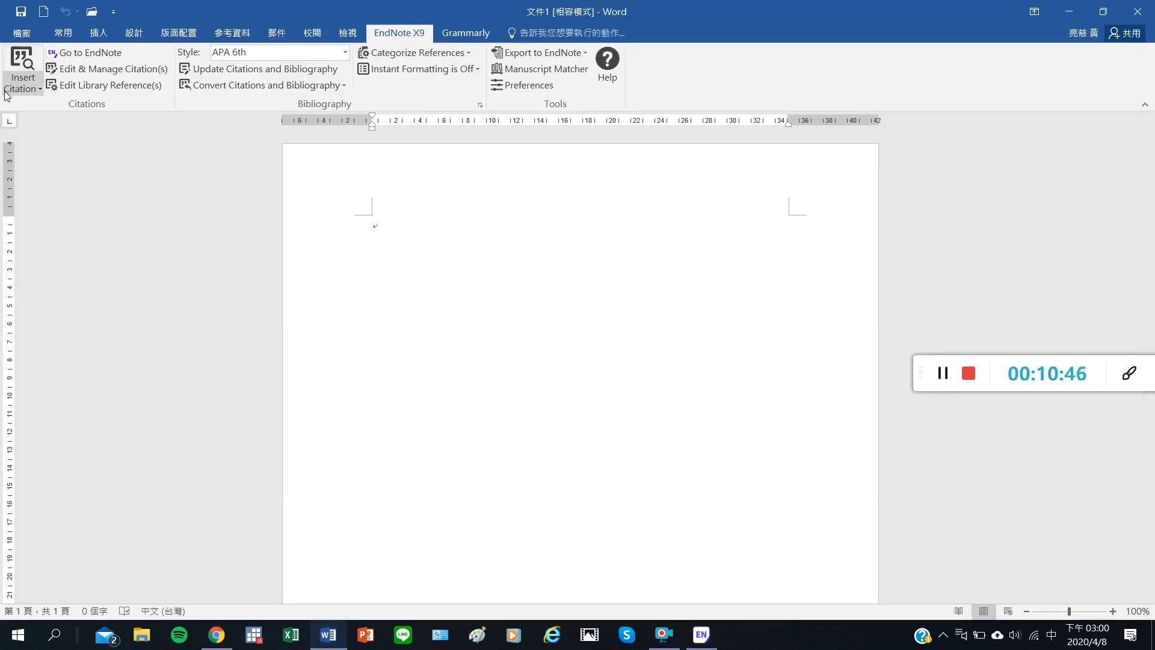
left_click(22, 90)
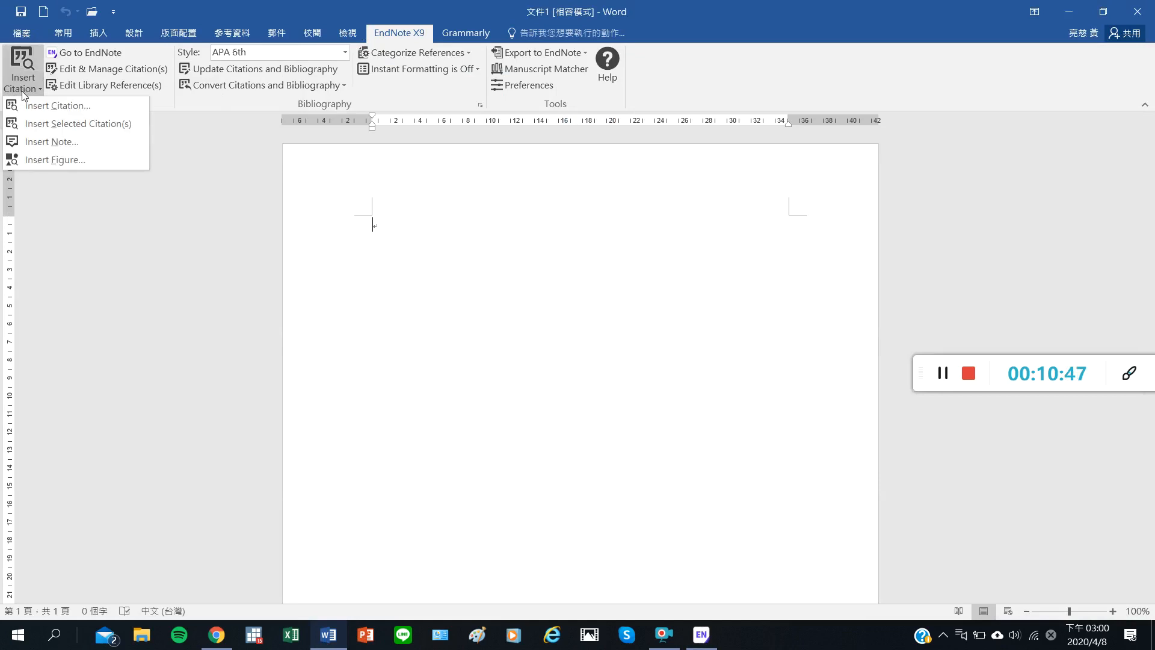
left_click(36, 125)
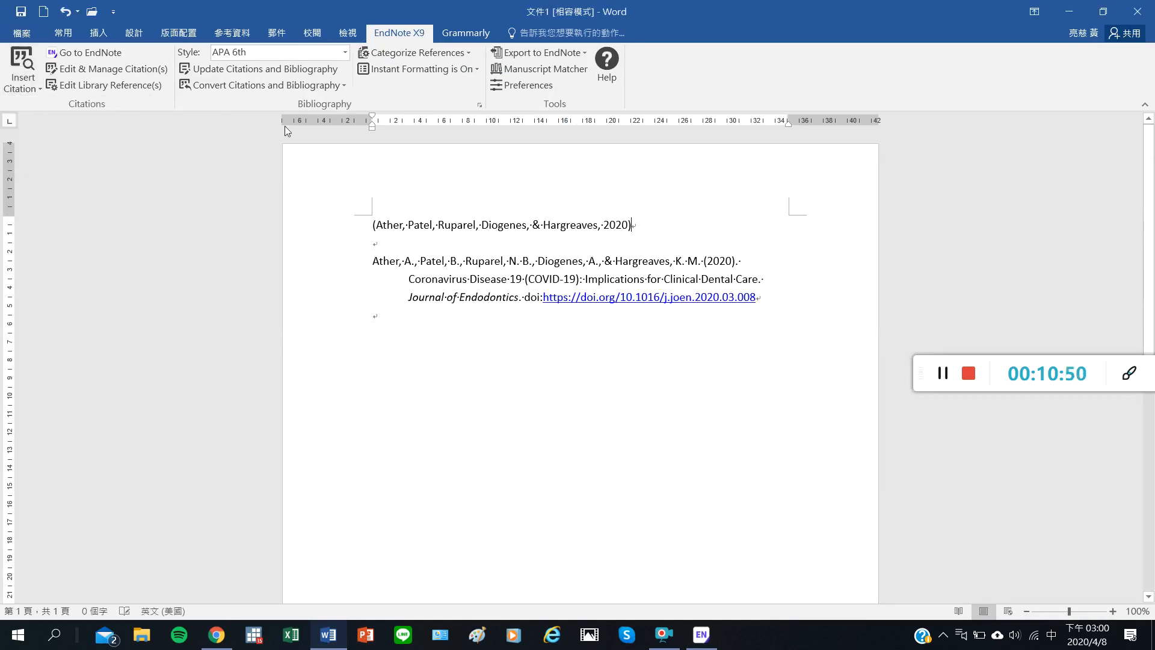
- Insert a page break on the empty line between the citation and the bibliography entry
left_click(373, 263)
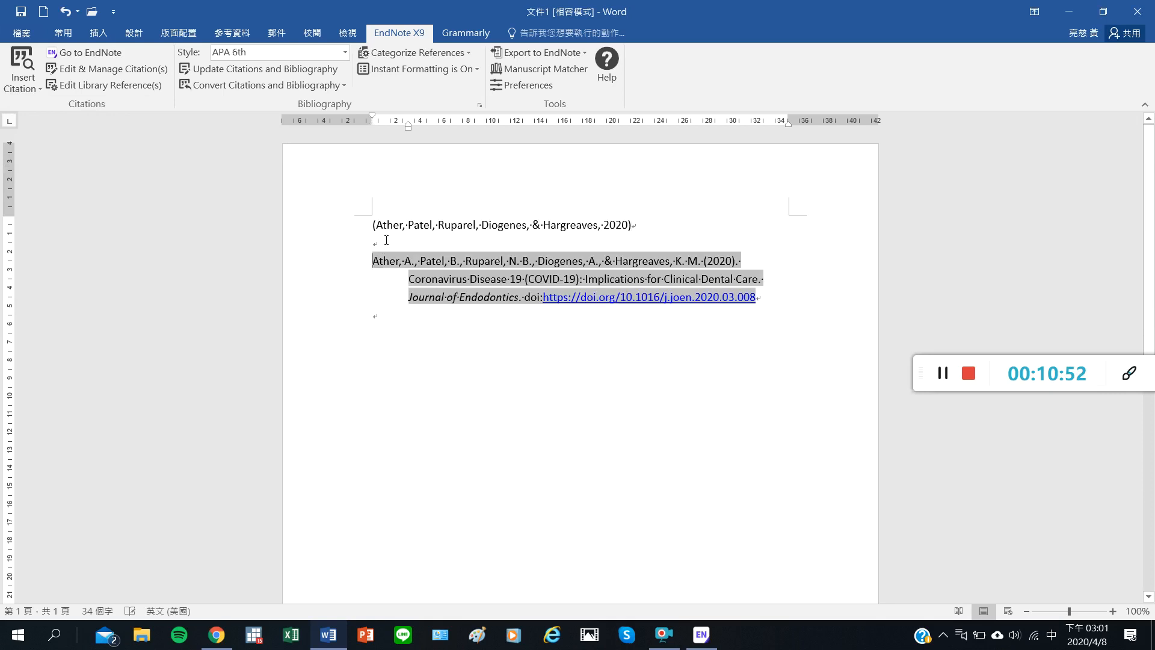
left_click(374, 244)
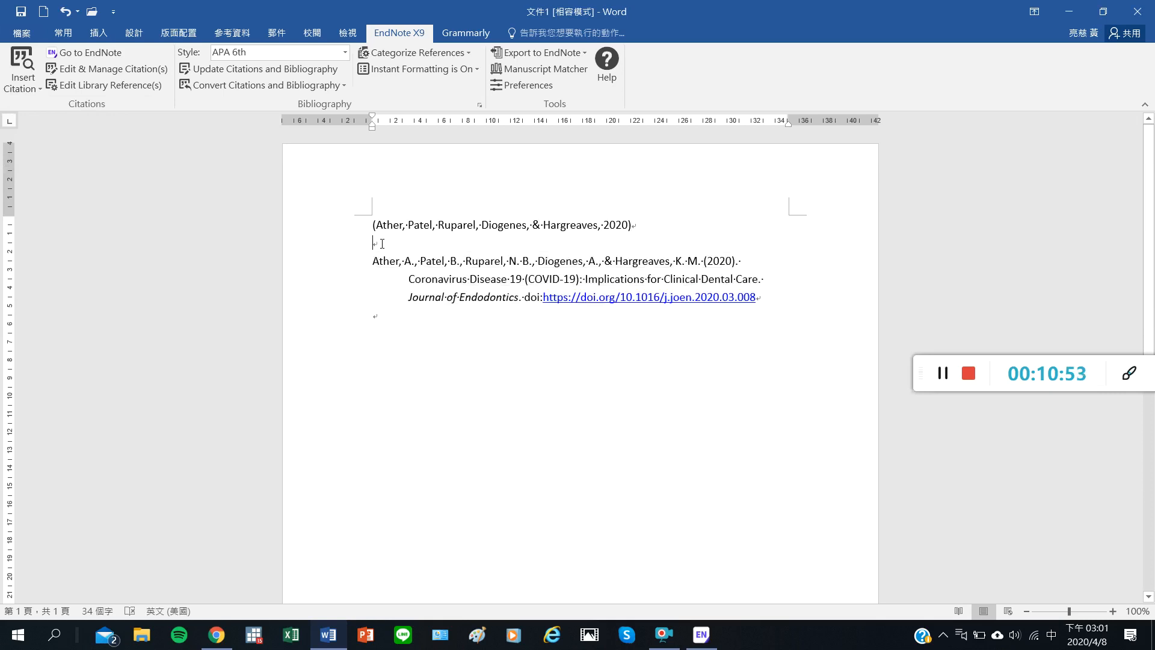
left_click(179, 33)
left_click(181, 52)
left_click(224, 84)
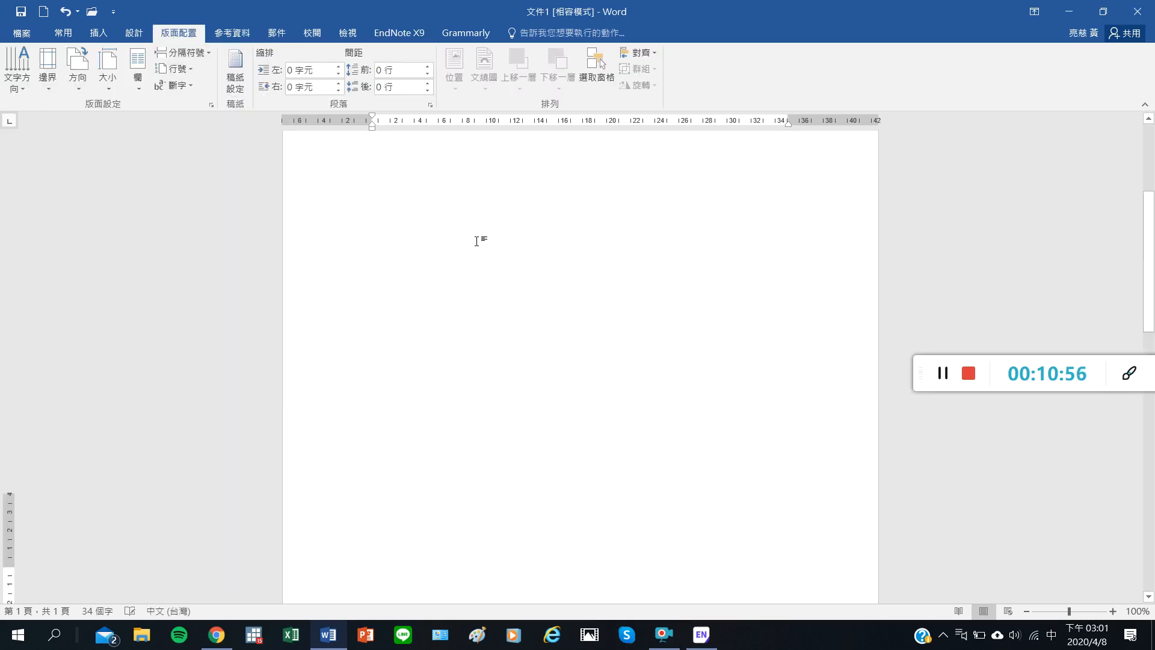
- Add the heading "Reference" above the bibliography entry on the second page and centre it
type("R")
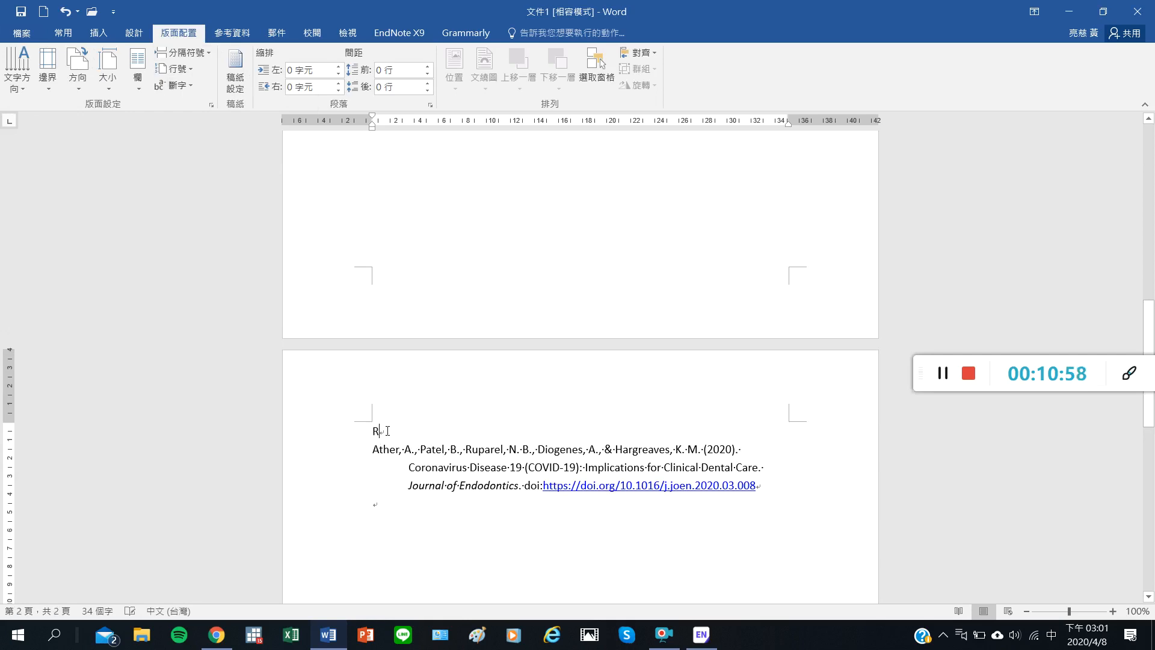
type("《")
key("shift")
type("efere")
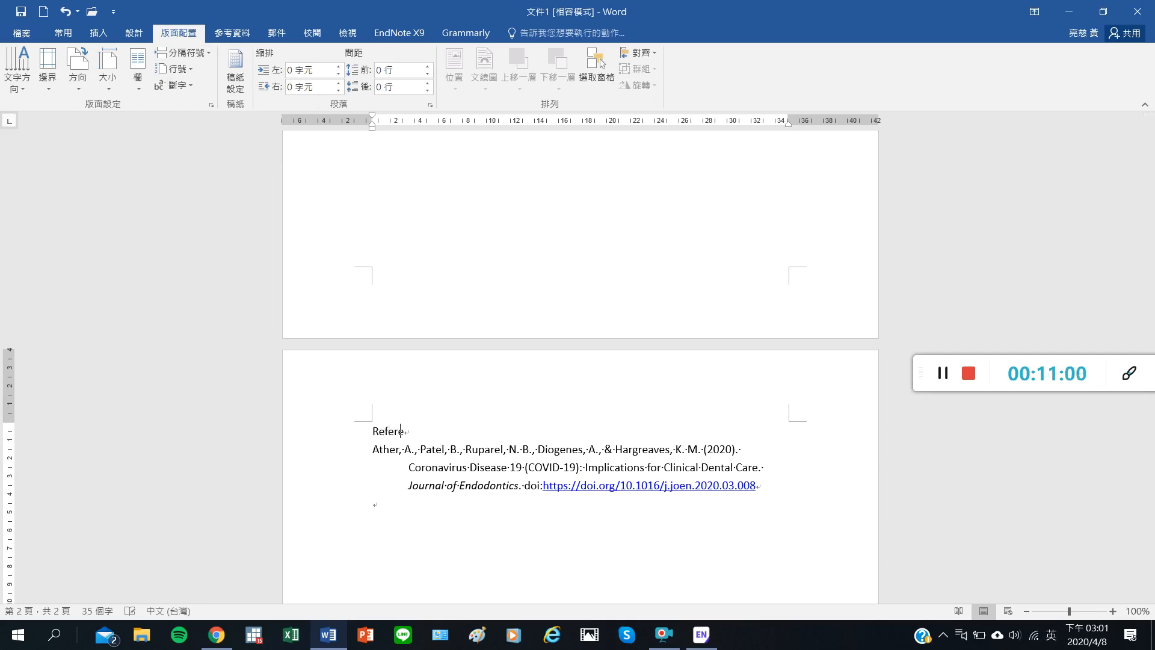
type("nce")
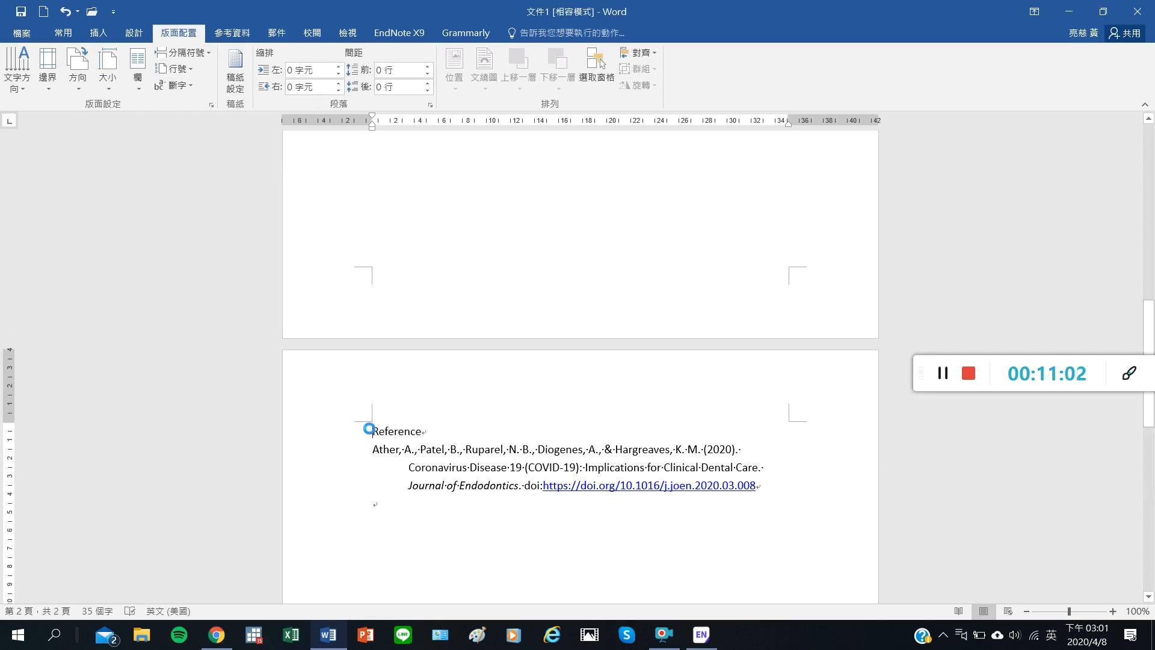
left_click(58, 34)
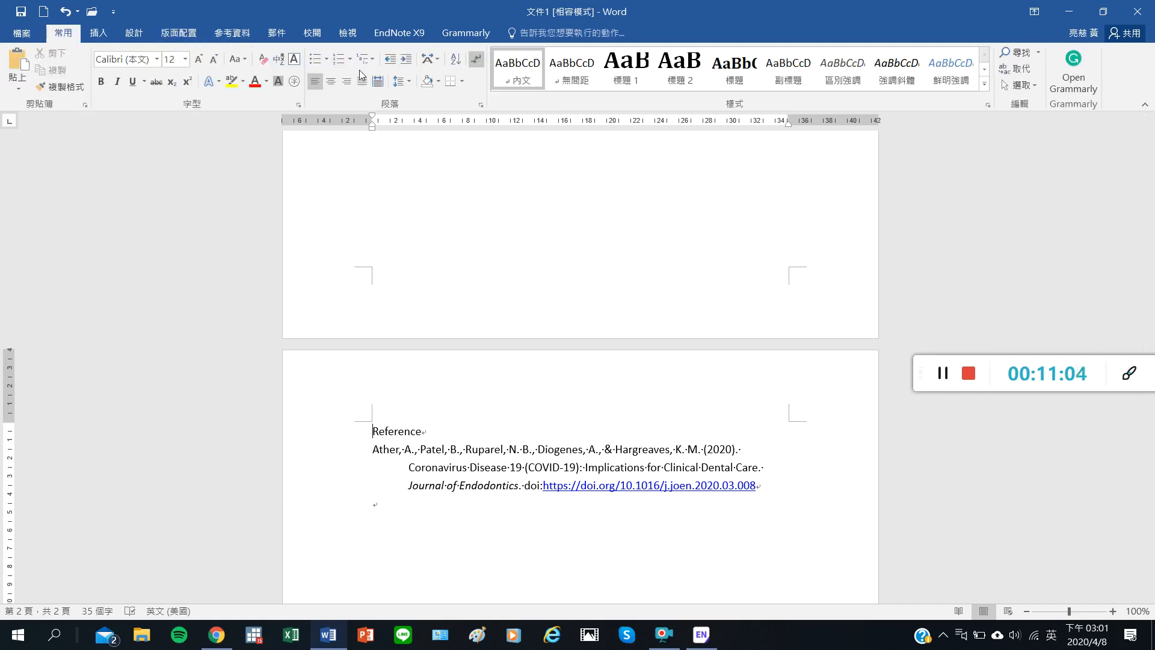
left_click(331, 80)
triple_click(434, 478)
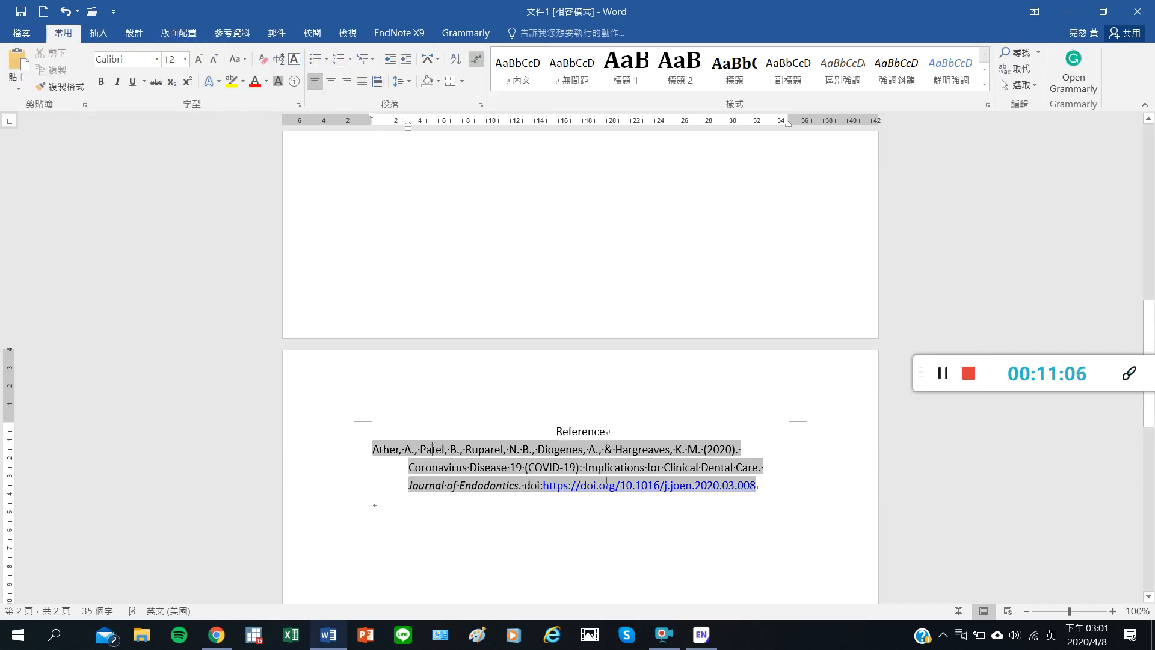
- Select the in-text citation on the first page and set its EndNote formatting to "Display as: Author (Year)"
scroll(789, 477, "up", 10)
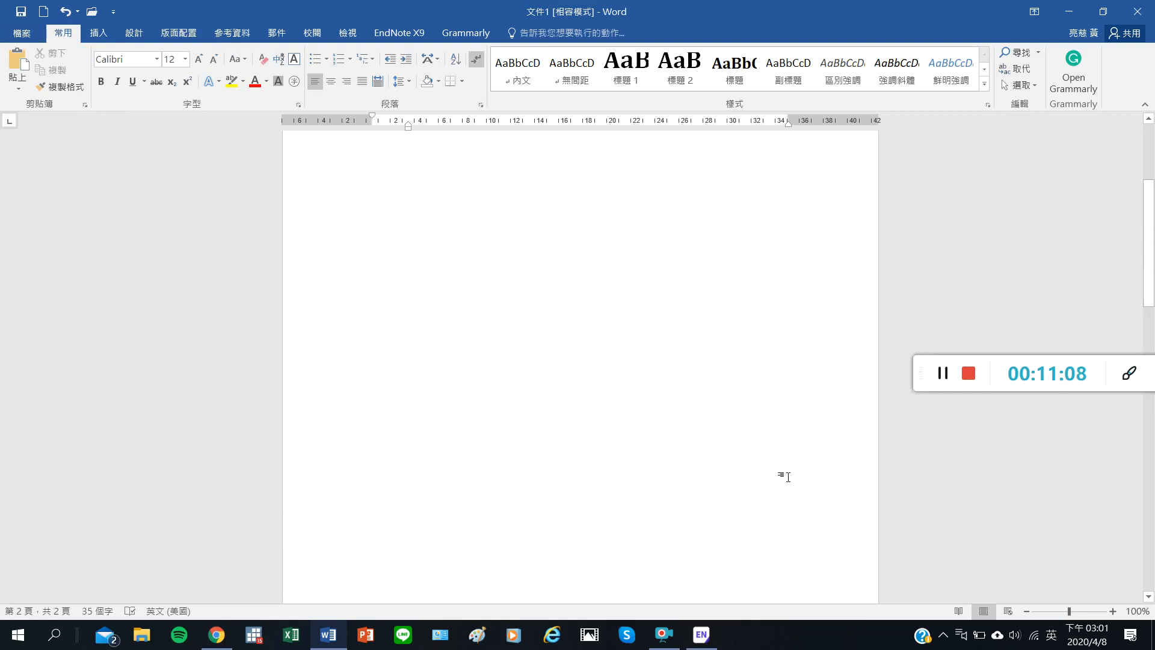
left_click(640, 229)
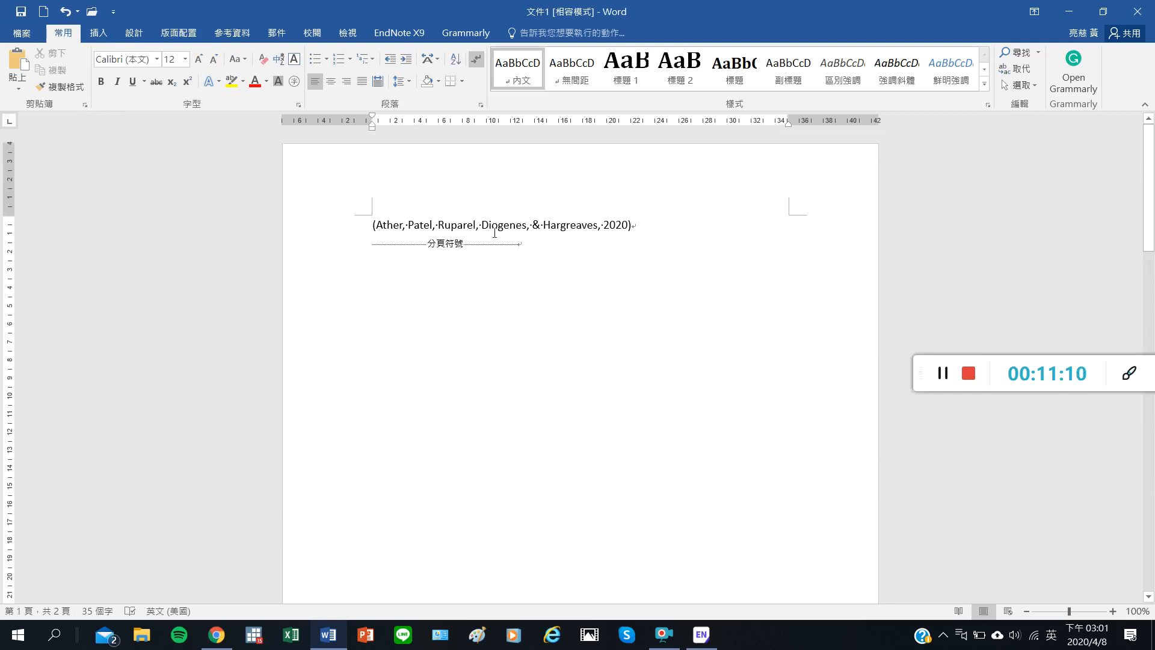
key("shift+Home")
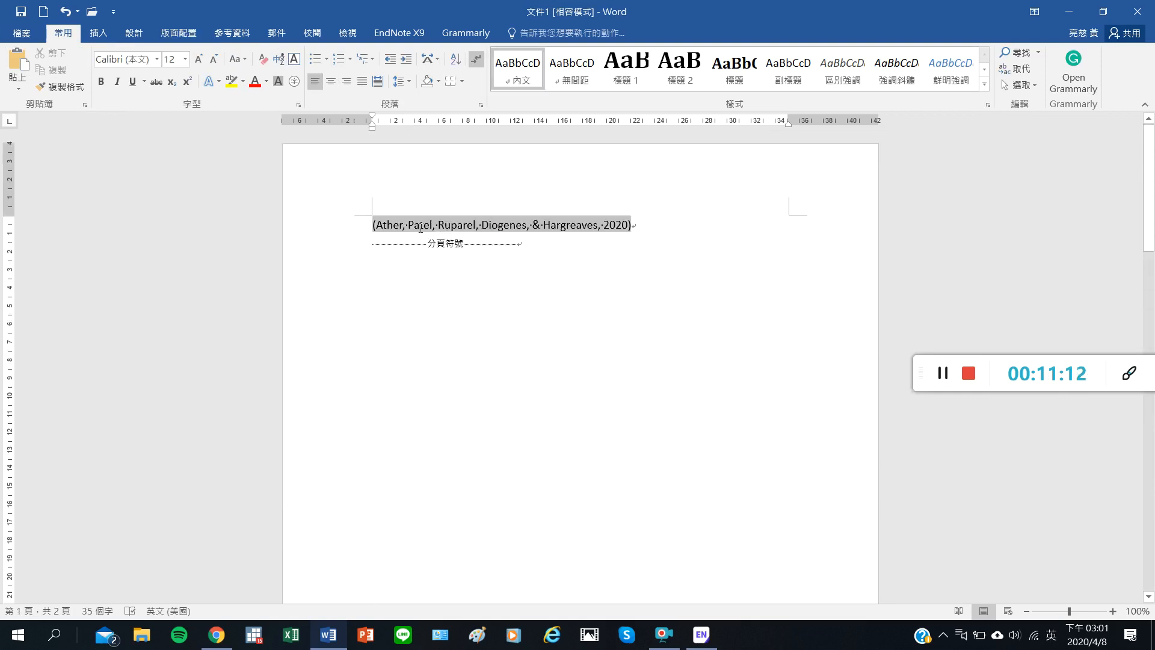
left_click_drag(641, 222, 366, 229)
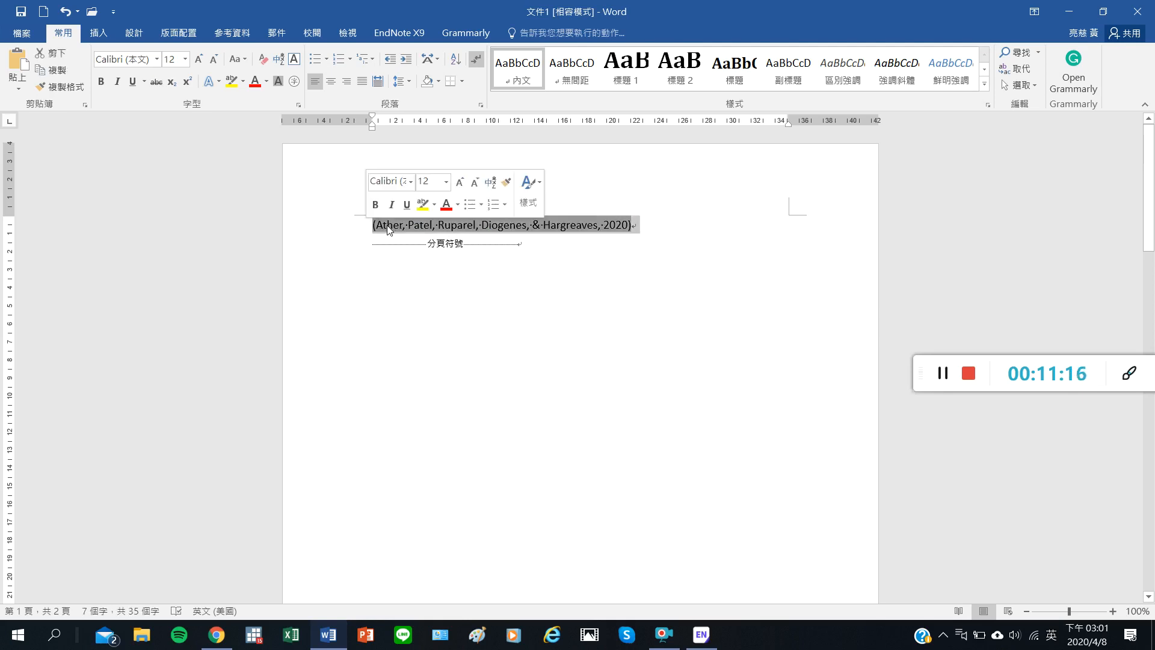
left_click(399, 32)
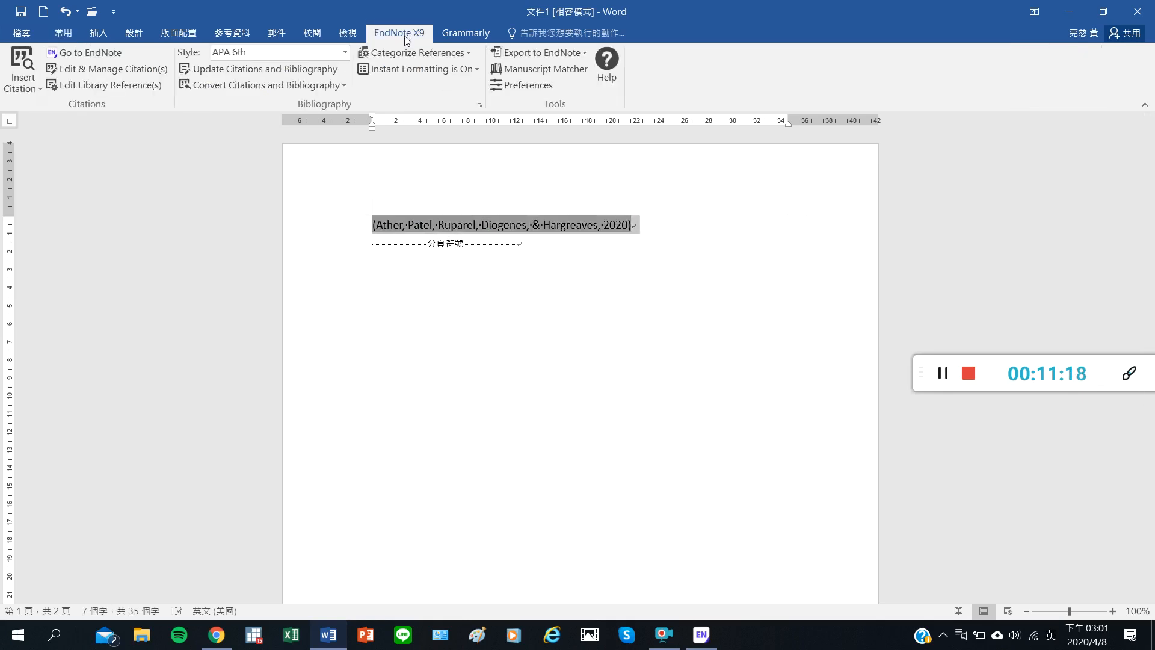
left_click(106, 69)
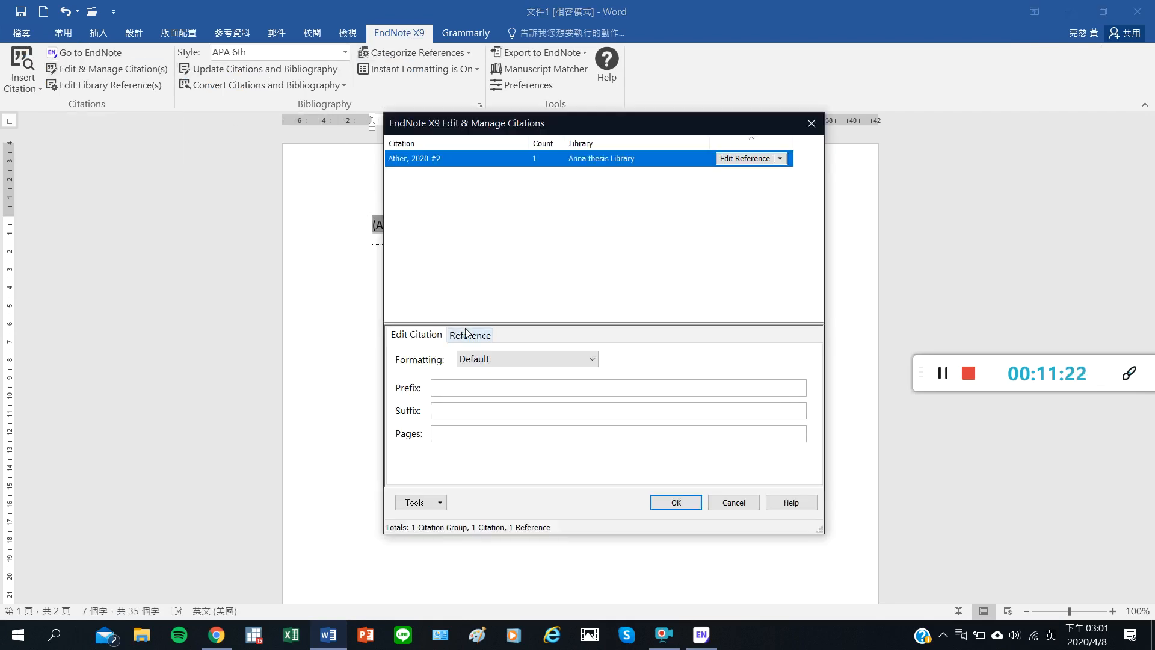
left_click(481, 359)
left_click(509, 385)
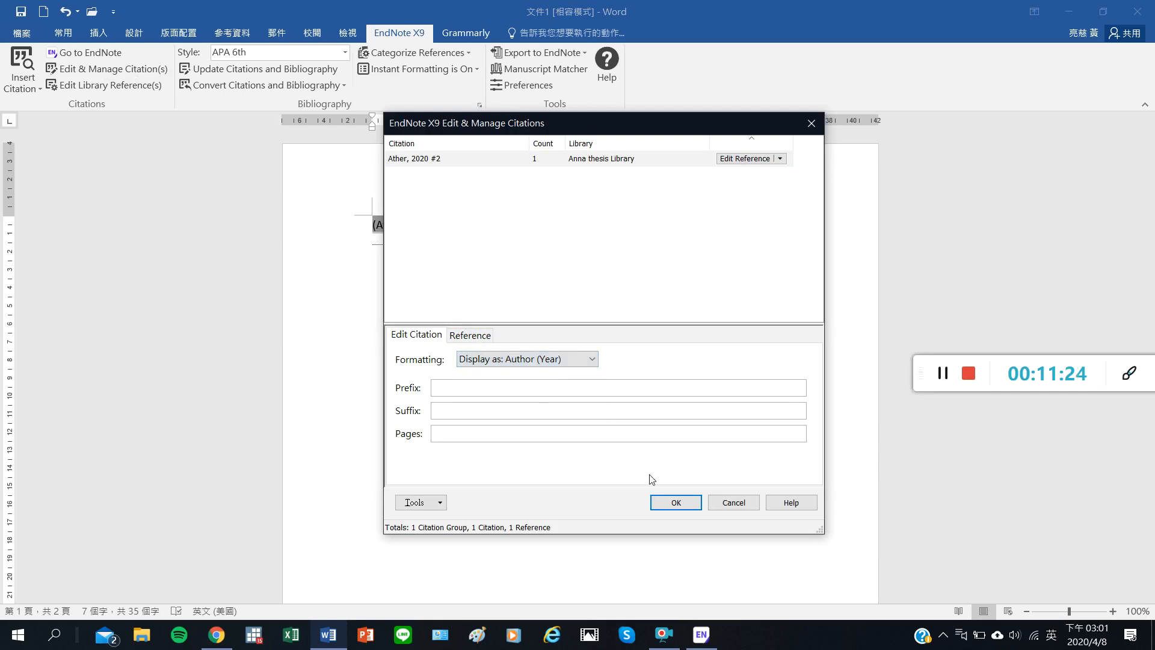
left_click(668, 508)
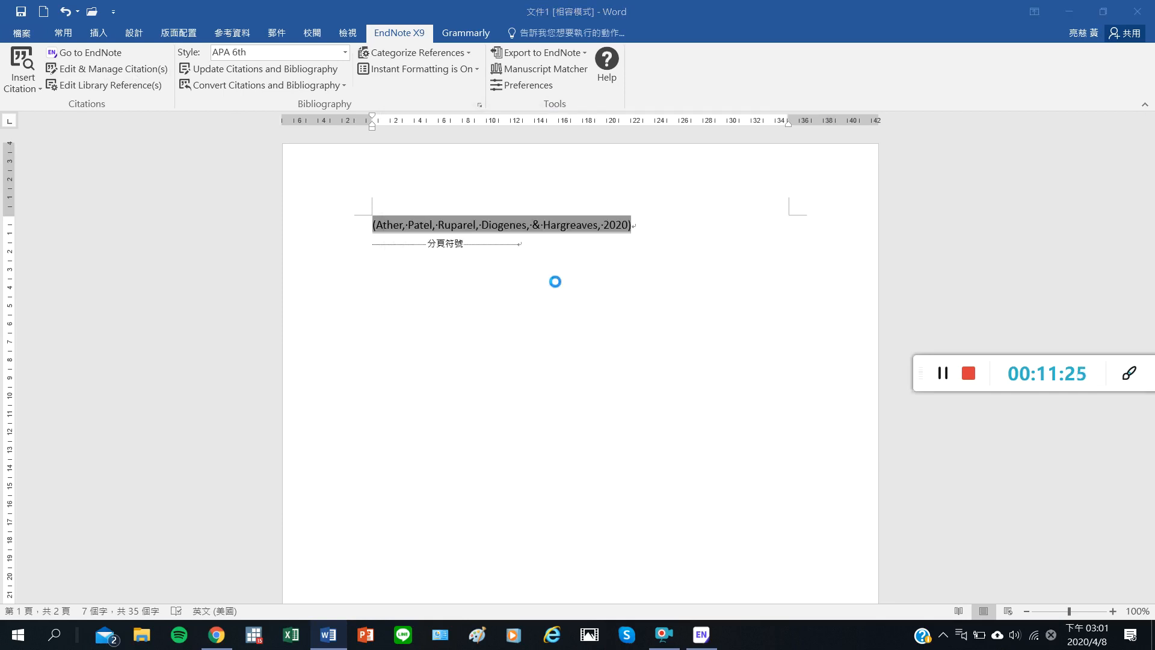
- Continue the text after the reformatted citation with "said that ......" and add two new lines below it
left_click(667, 234)
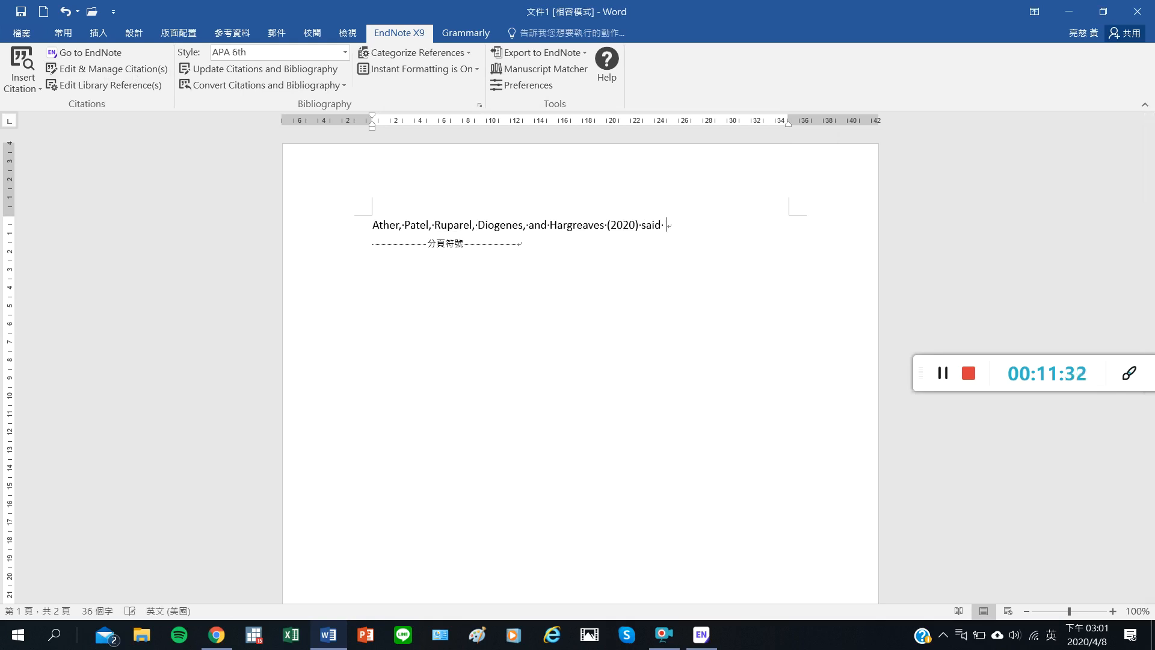
type("said that ......")
key("Return")
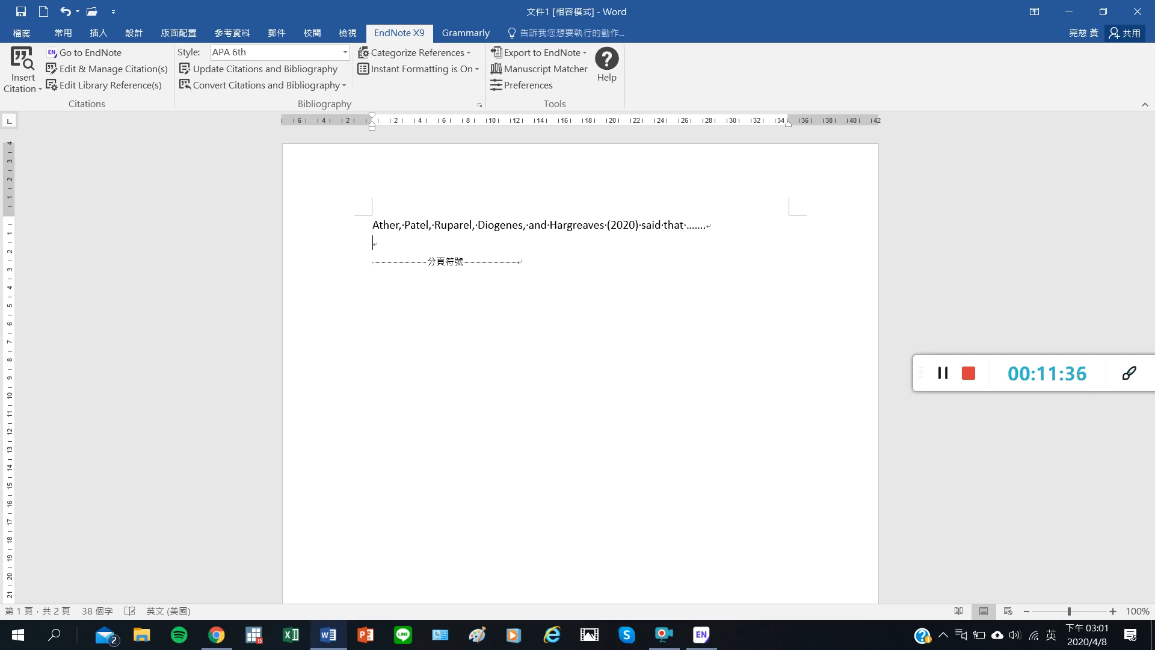
key("Return")
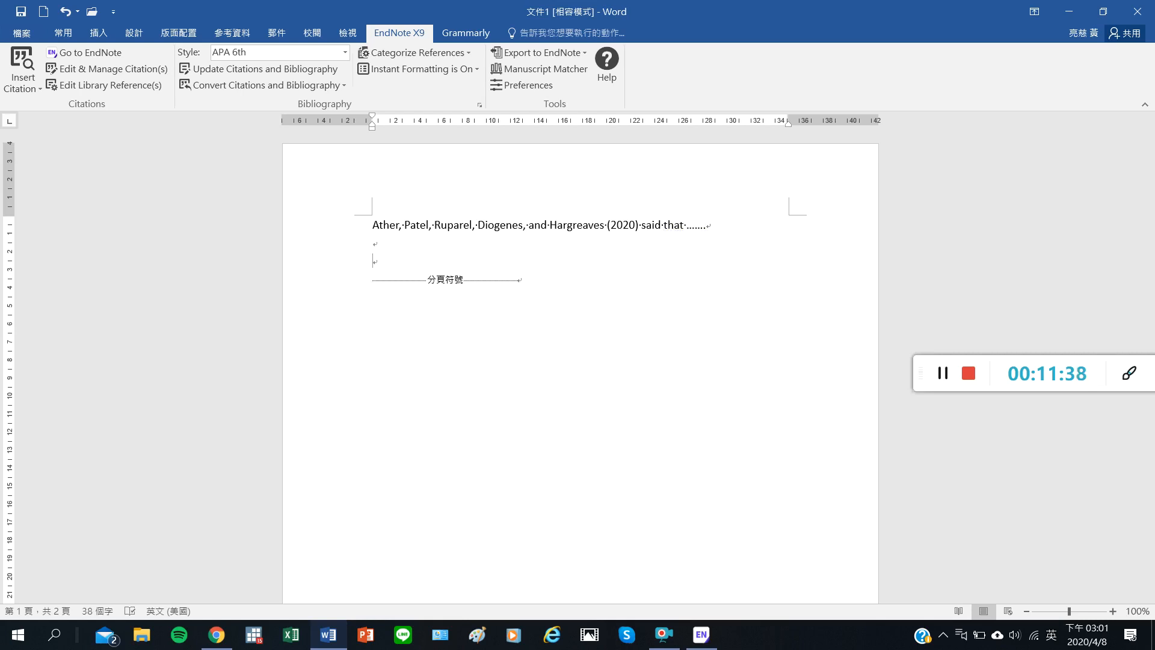
- Write "Acorrnding to " on the last empty line above the page break and place the cursor at its end
type("Acorrding to")
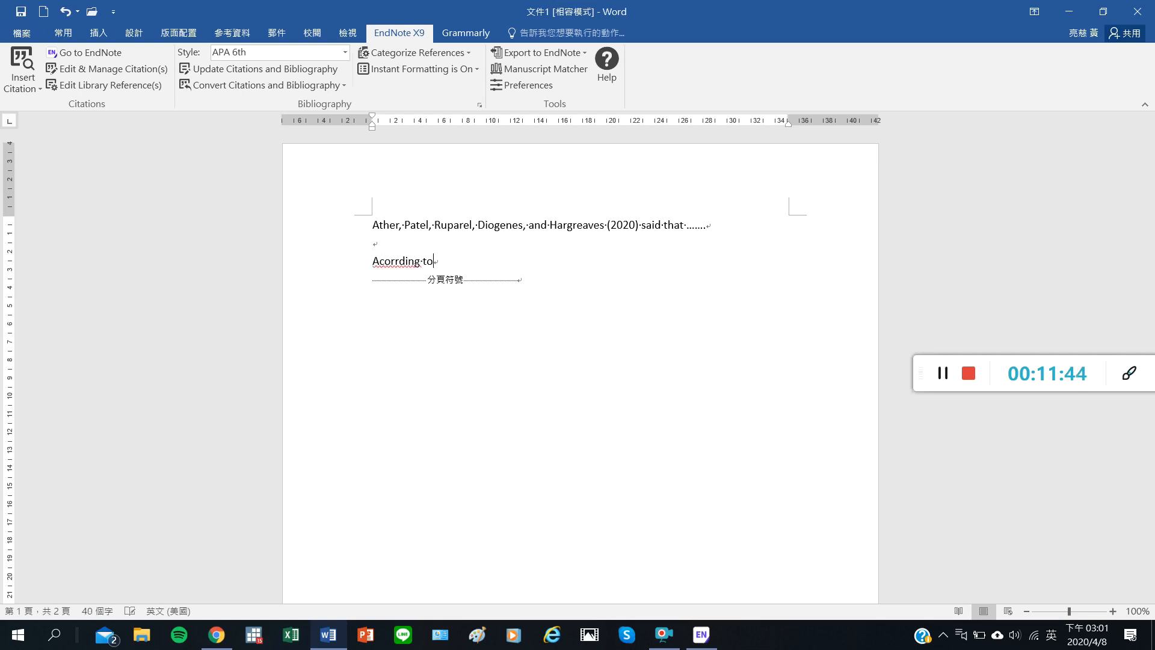
left_click(402, 265)
key("BackSpace")
type("o")
left_click(442, 260)
left_click_drag(386, 261, 398, 261)
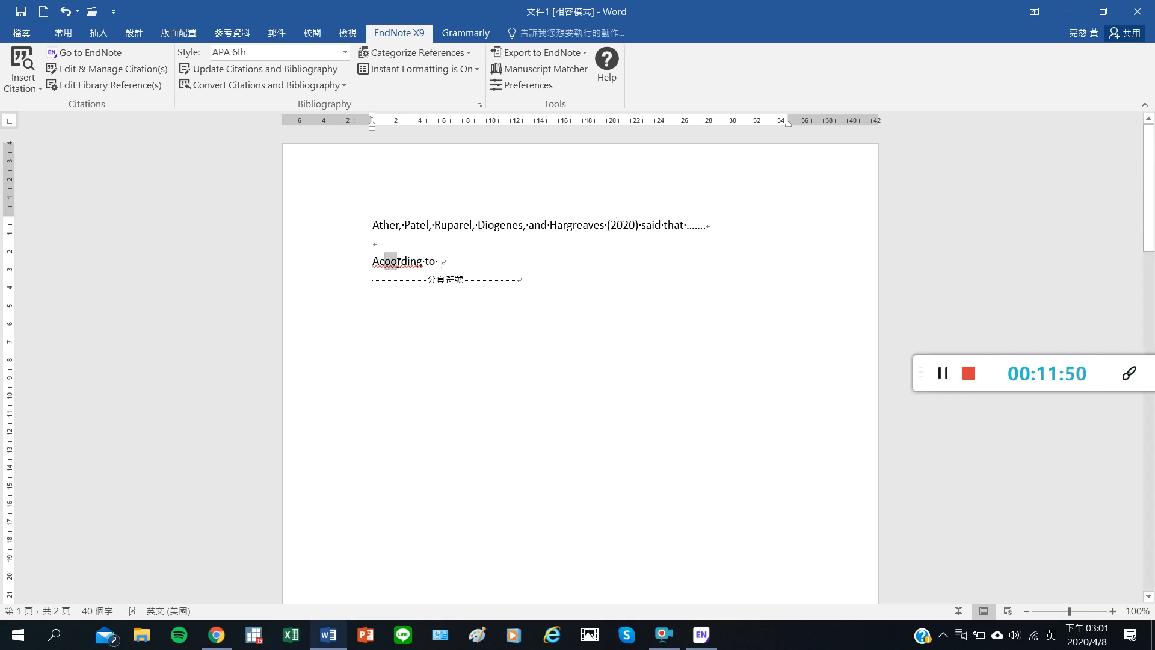
type("o")
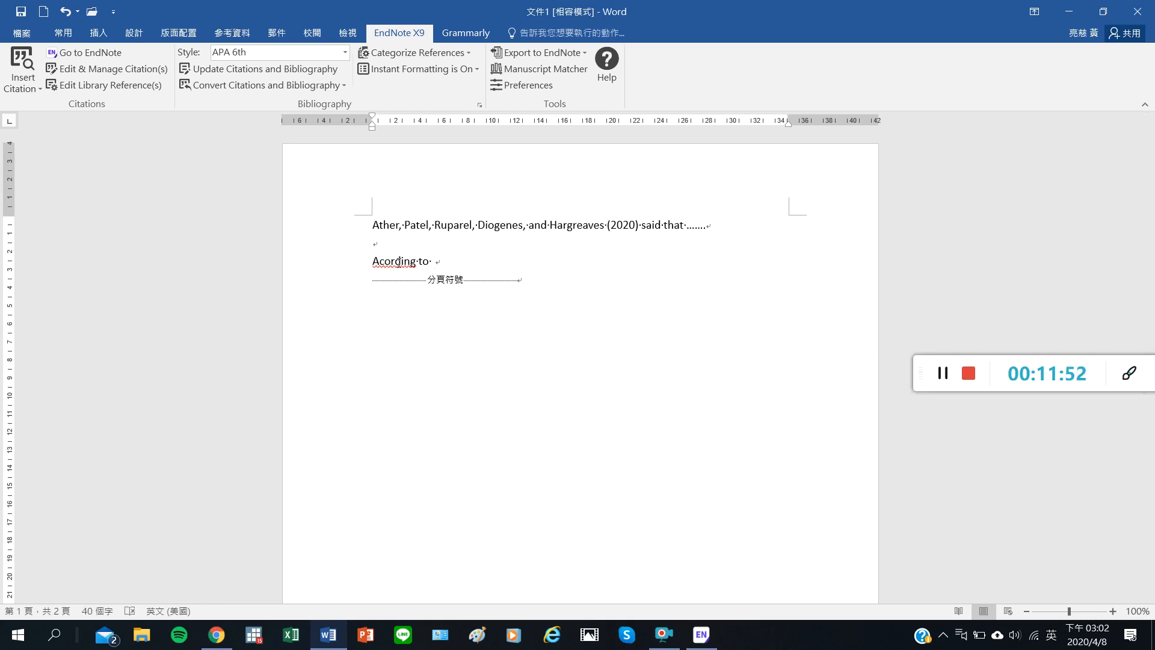
type("rr")
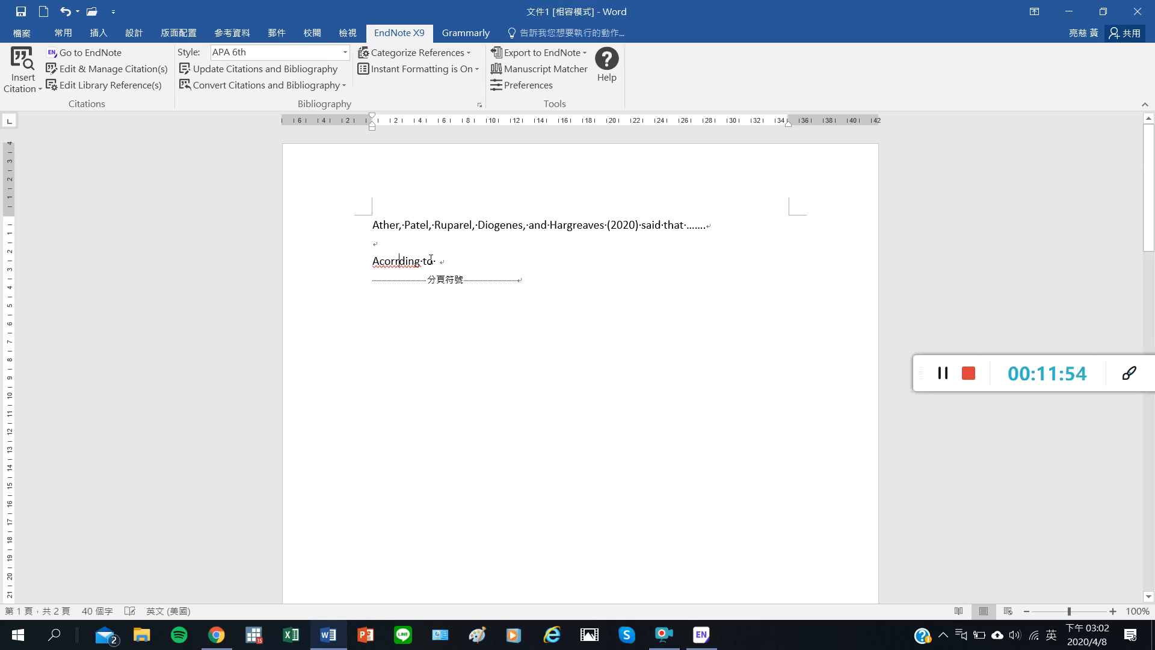
type("n")
mouse_move(449, 259)
left_mouse_down()
mouse_move(348, 250)
mouse_move(448, 262)
left_mouse_up()
left_click(374, 255)
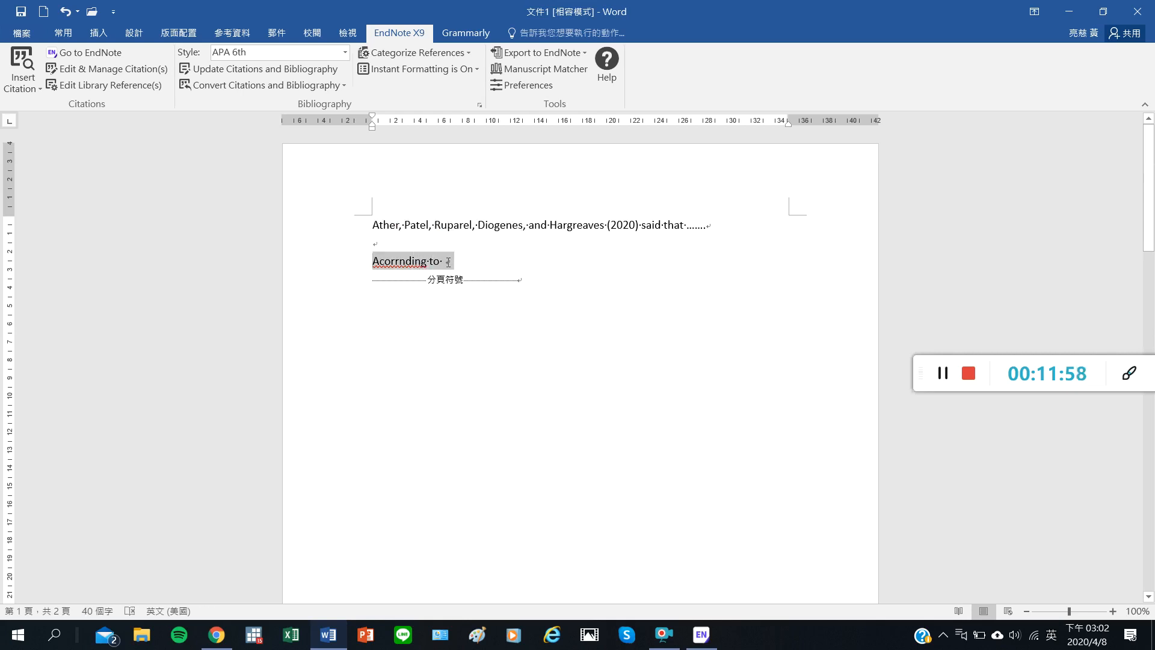
left_click(447, 261)
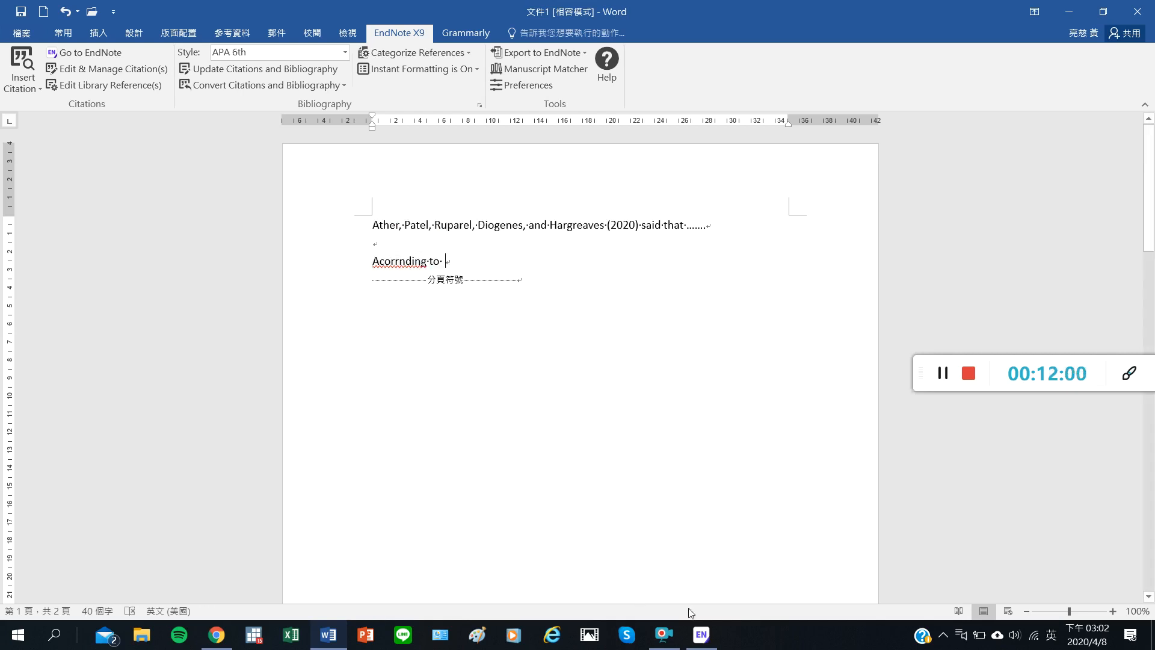
- Select the 2003 SARS genome sequence reference in EndNote and insert it in Word as a citation after "Acorrnding to"
left_click(701, 635)
left_click(354, 240)
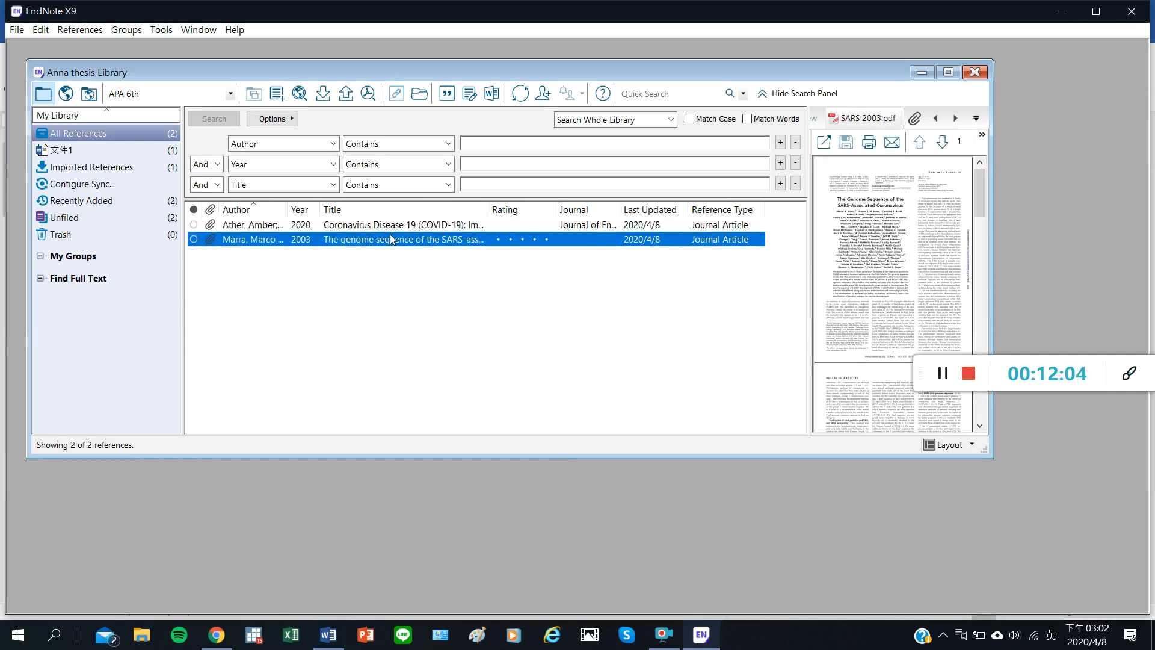
left_click(324, 641)
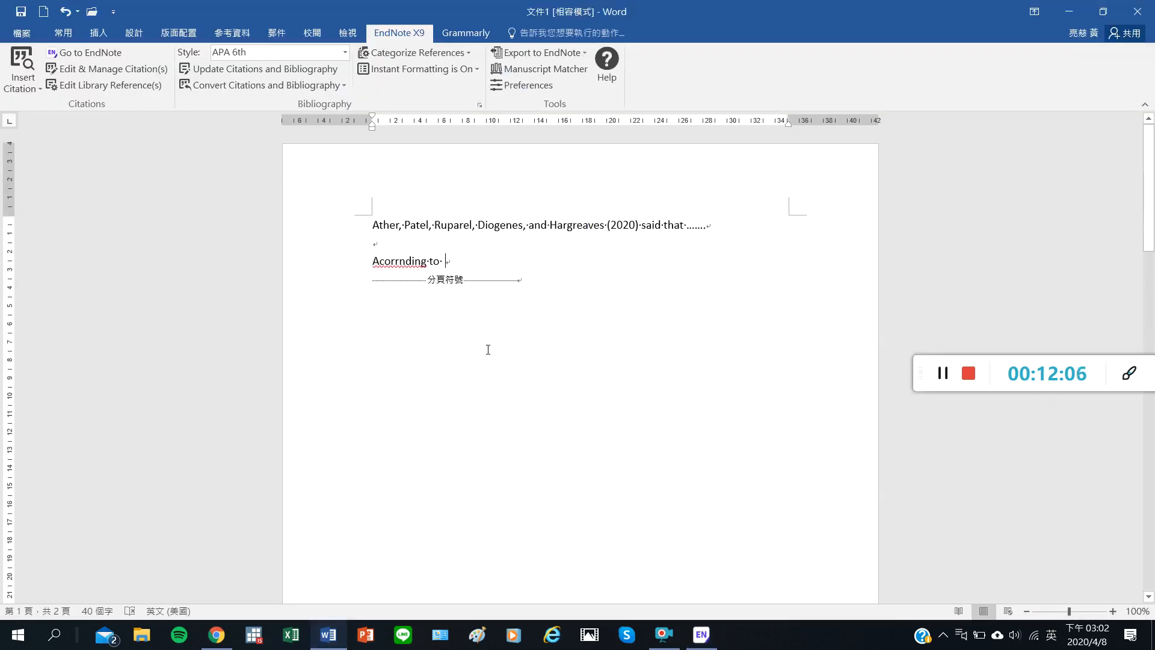
left_click(30, 88)
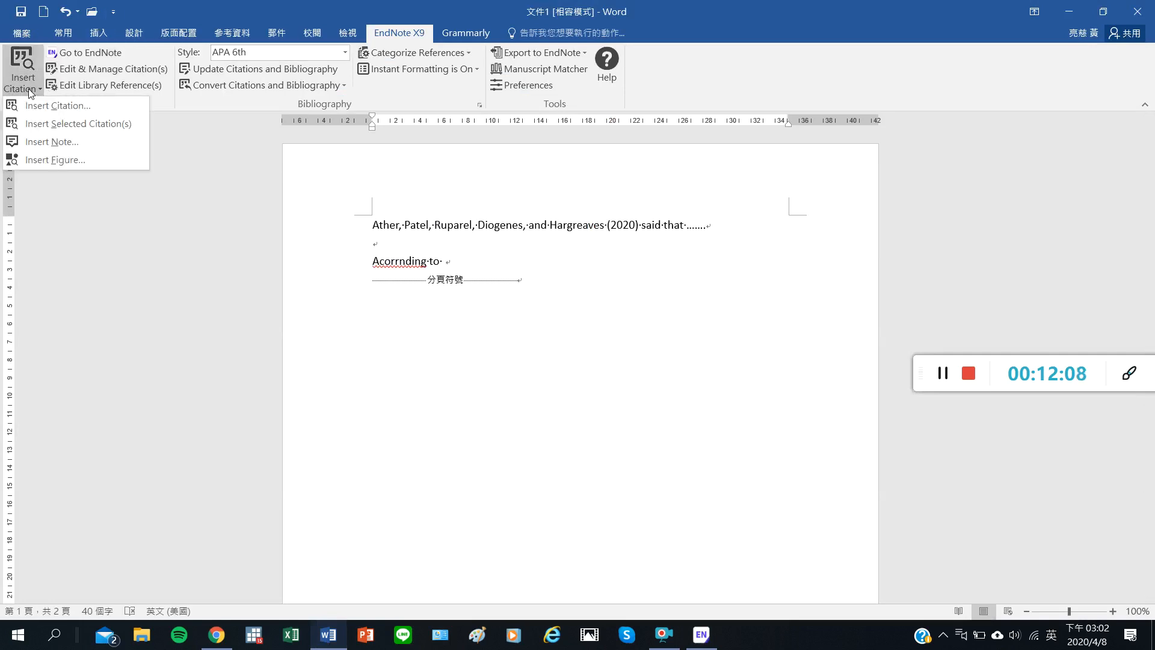
left_click(46, 125)
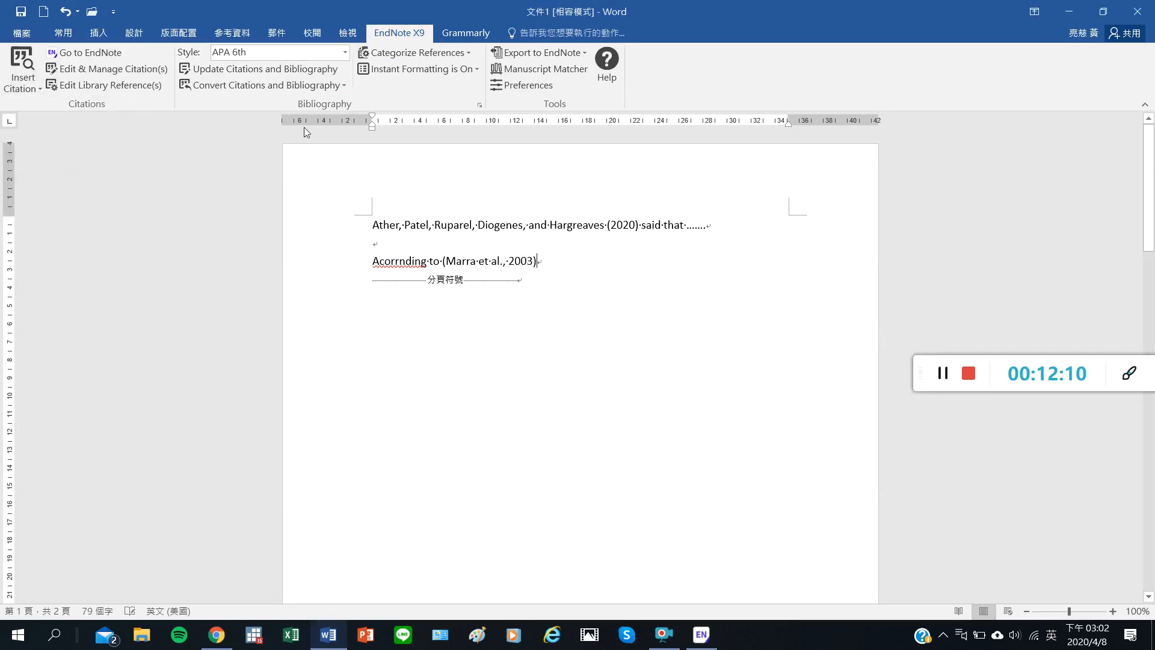
- Set the EndNote formatting of the citation after "Acorrnding to" to "Display as: Author (Year)" and add a comma after it
left_click(506, 258)
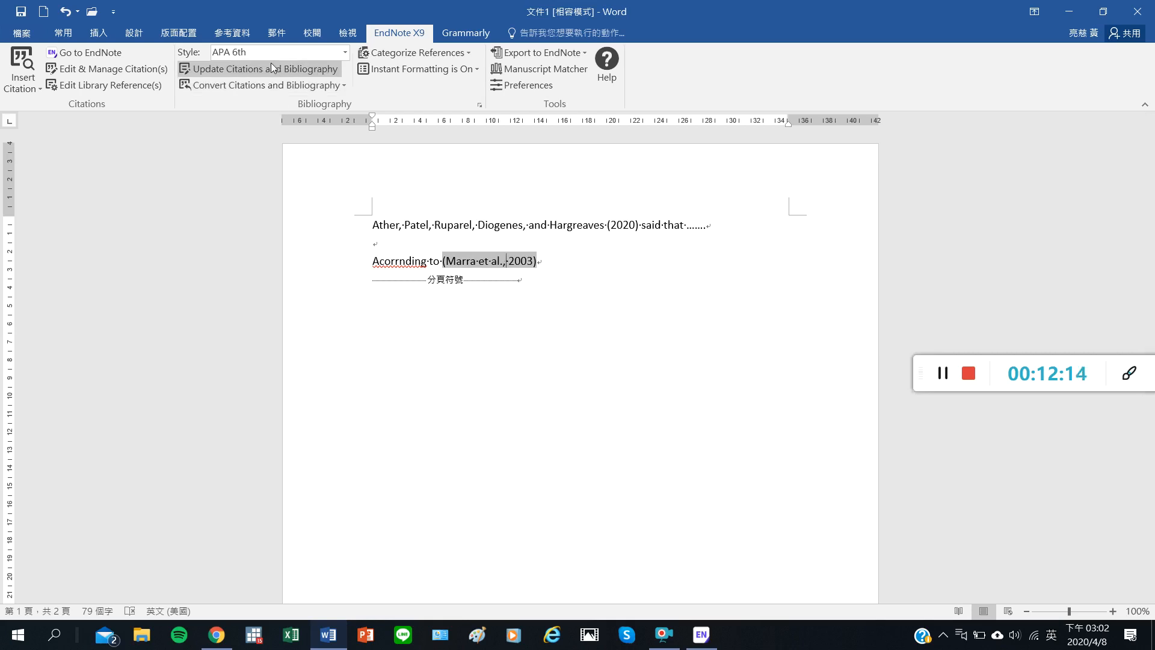
left_click(91, 68)
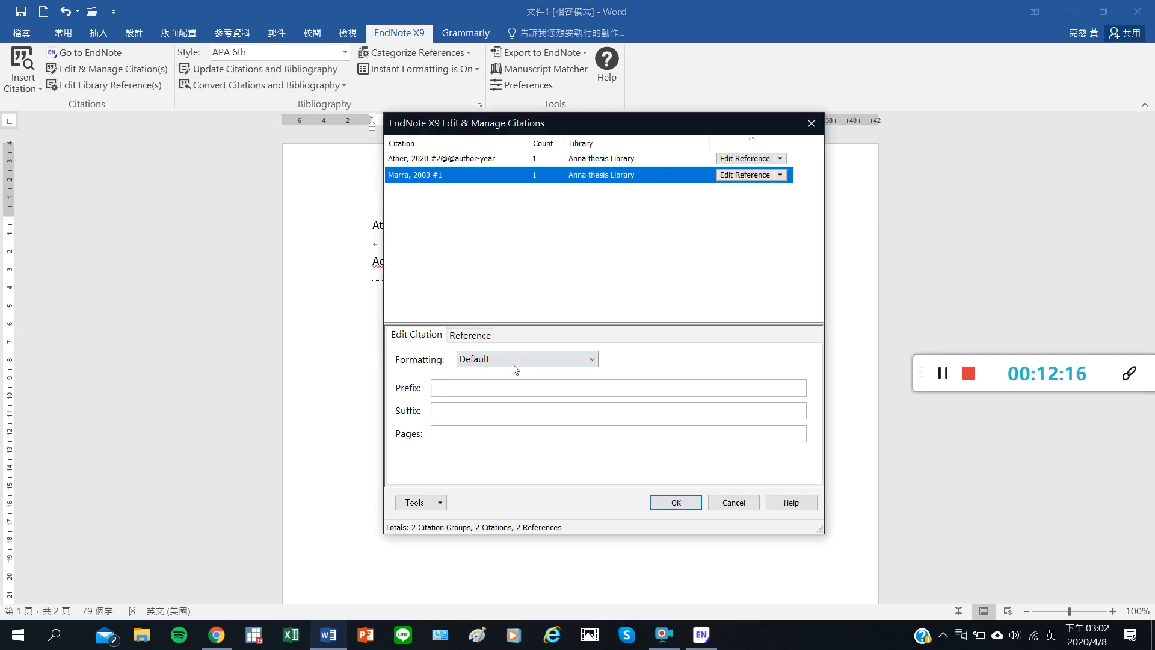
left_click(516, 368)
left_click(512, 386)
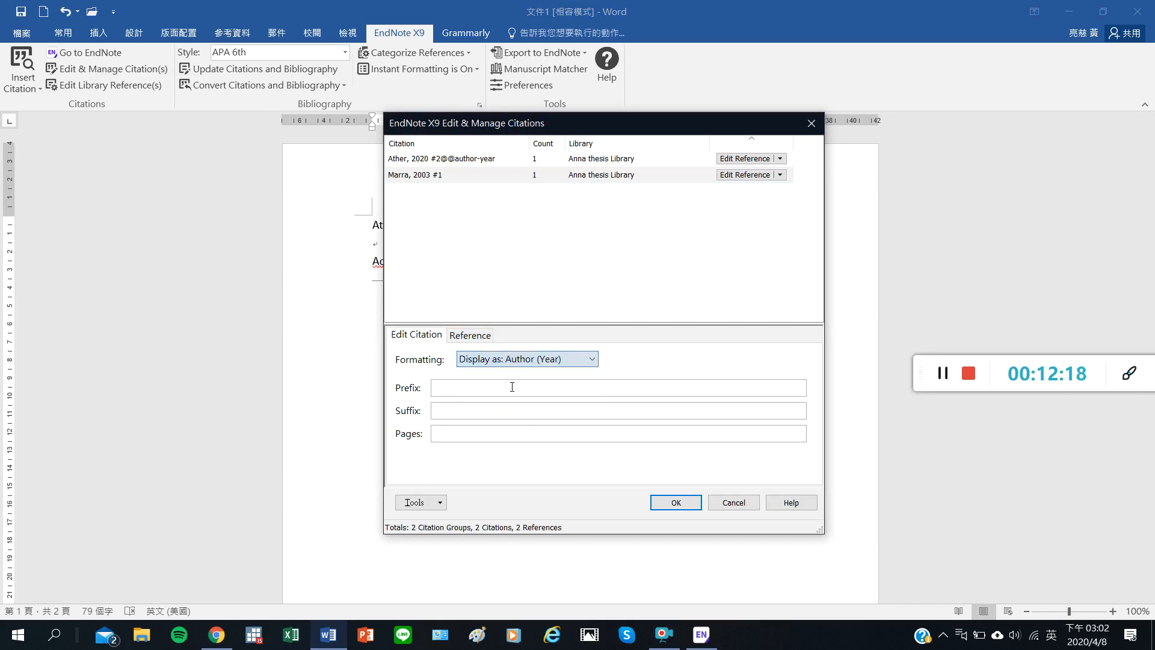
left_click(676, 504)
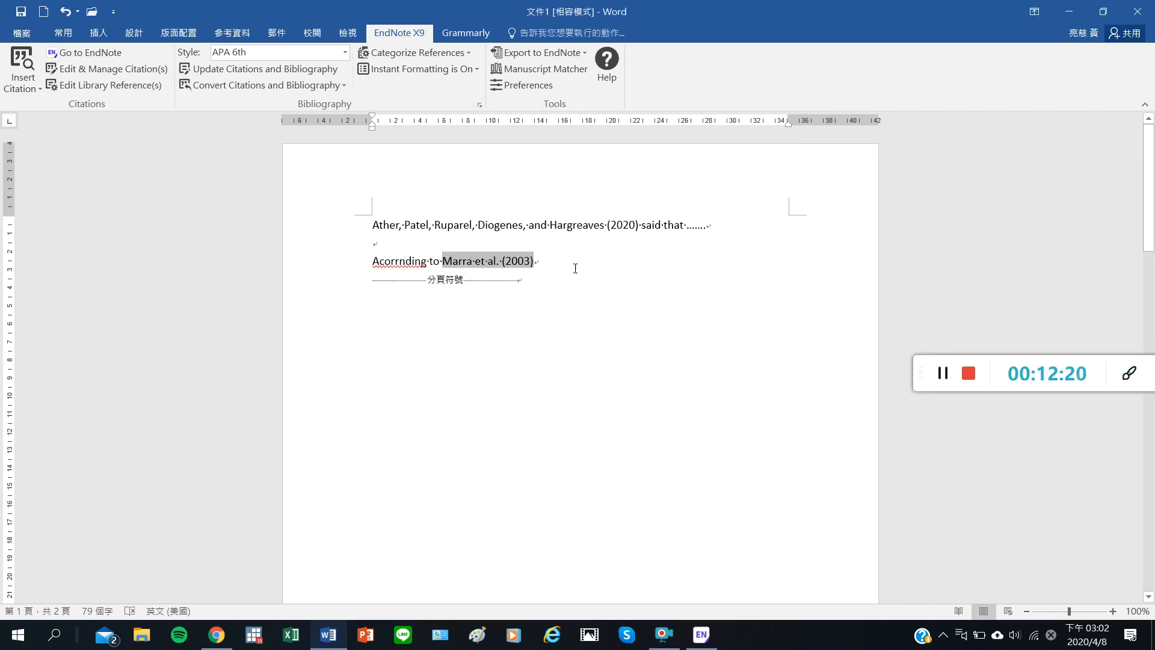
left_click(561, 259)
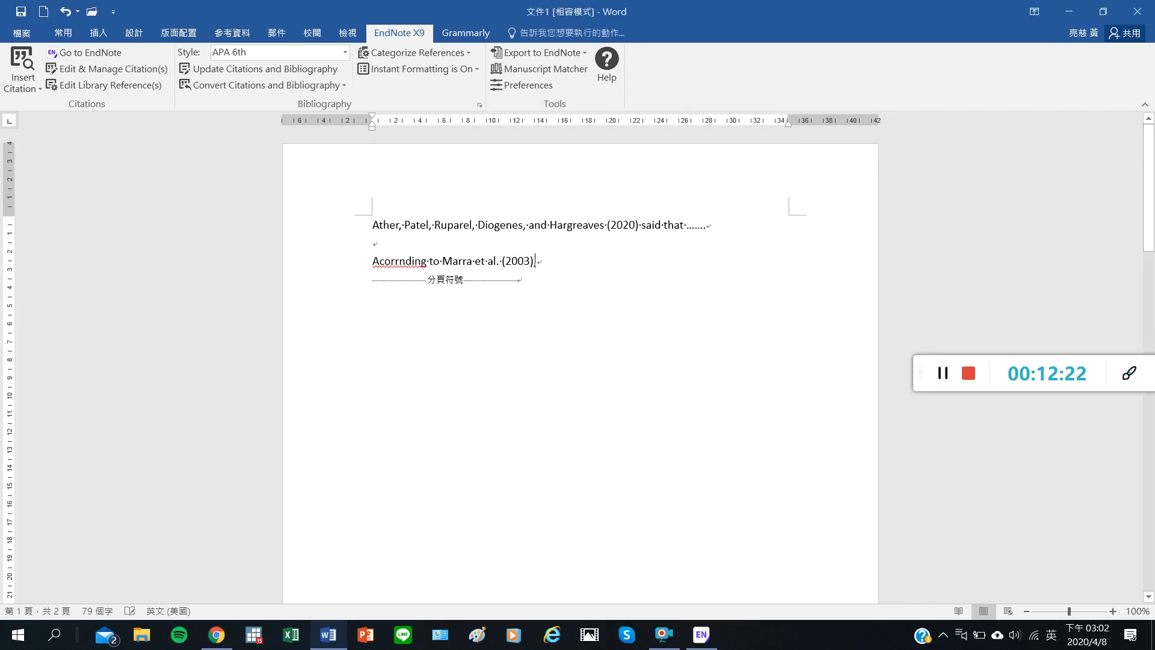
- Examine the updated reference list on the second page and both in-text citation fields on the first page
scroll(719, 351, "down", 3)
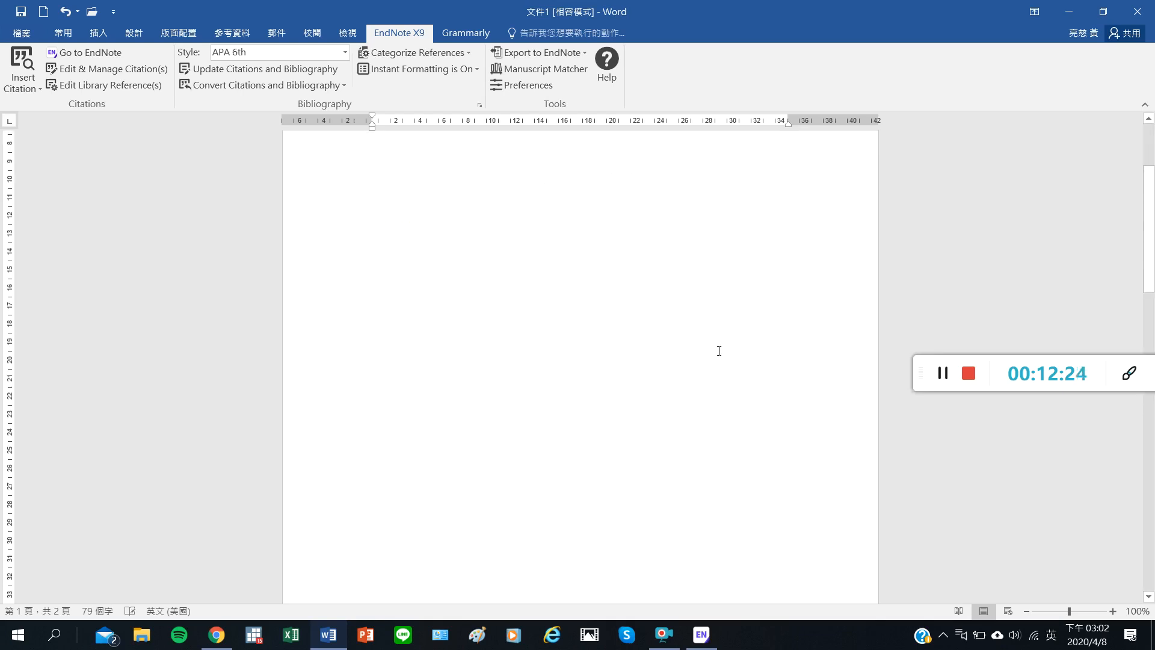
scroll(719, 351, "down", 5)
left_click(598, 350)
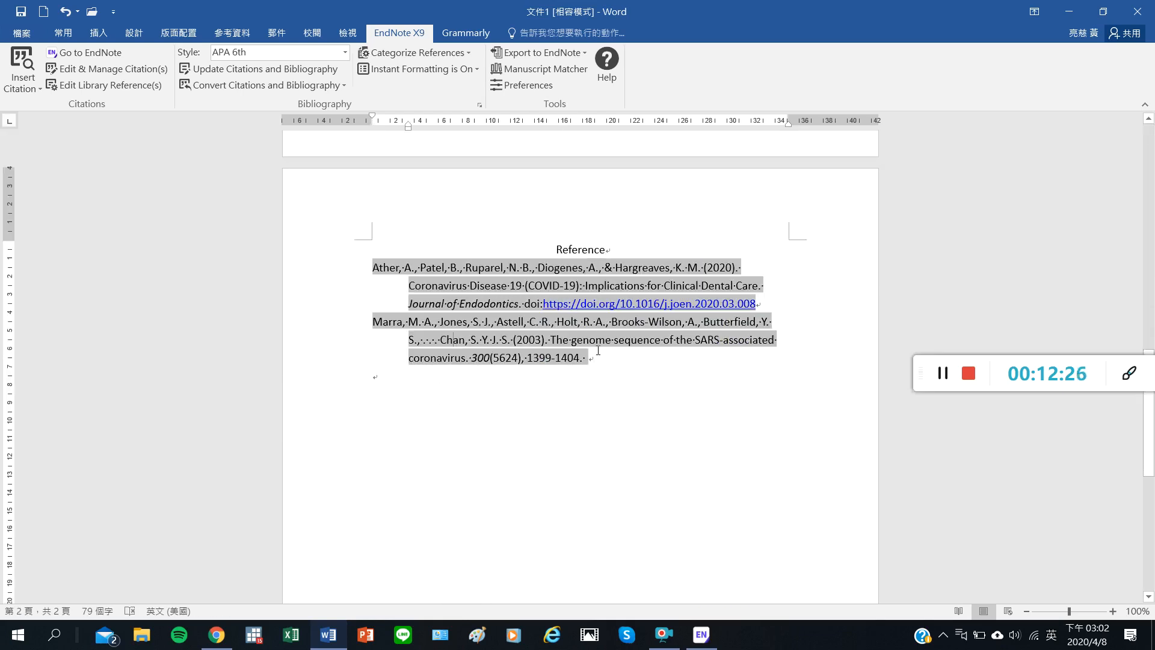
scroll(677, 382, "up", 9)
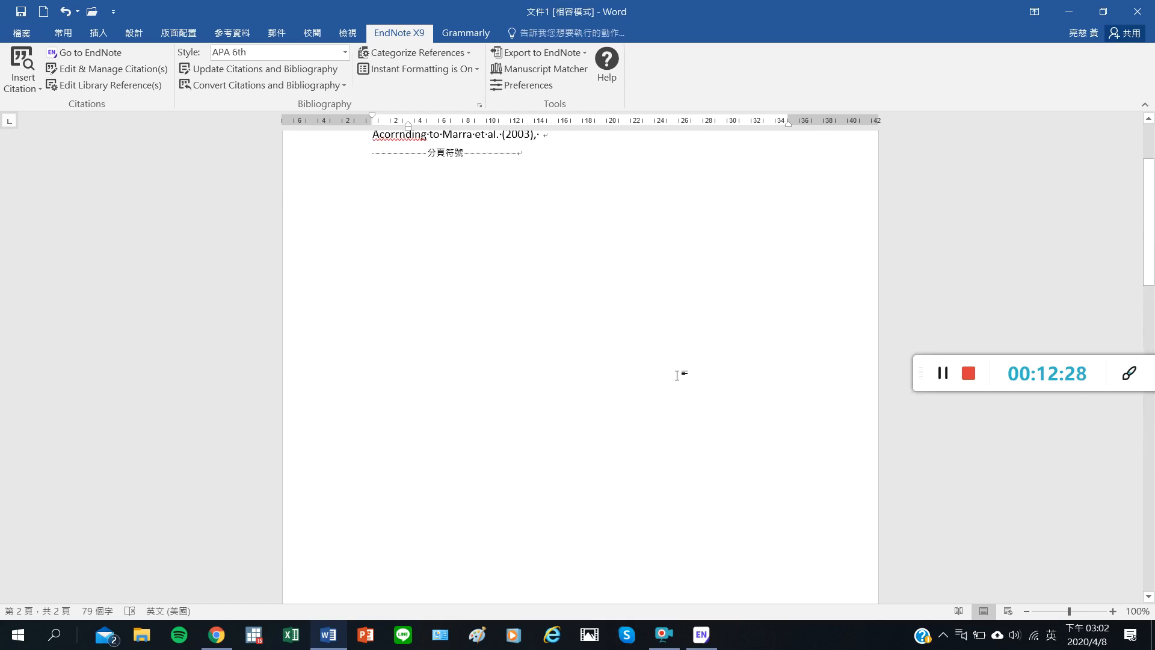
left_click(509, 263)
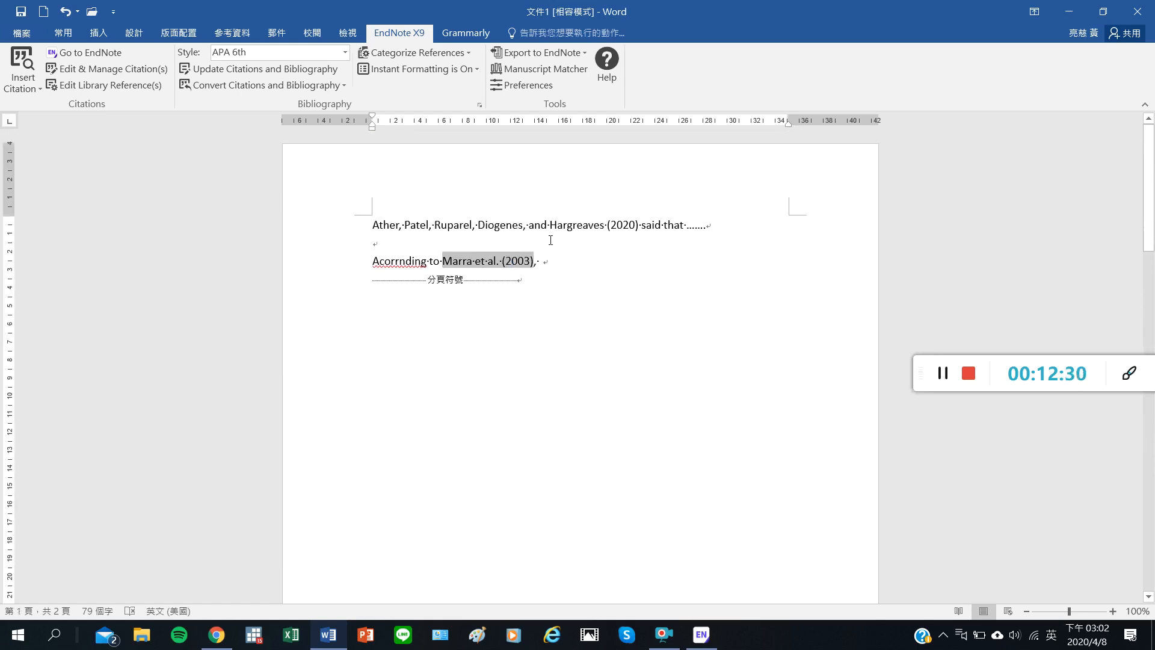
left_click_drag(459, 262, 541, 262)
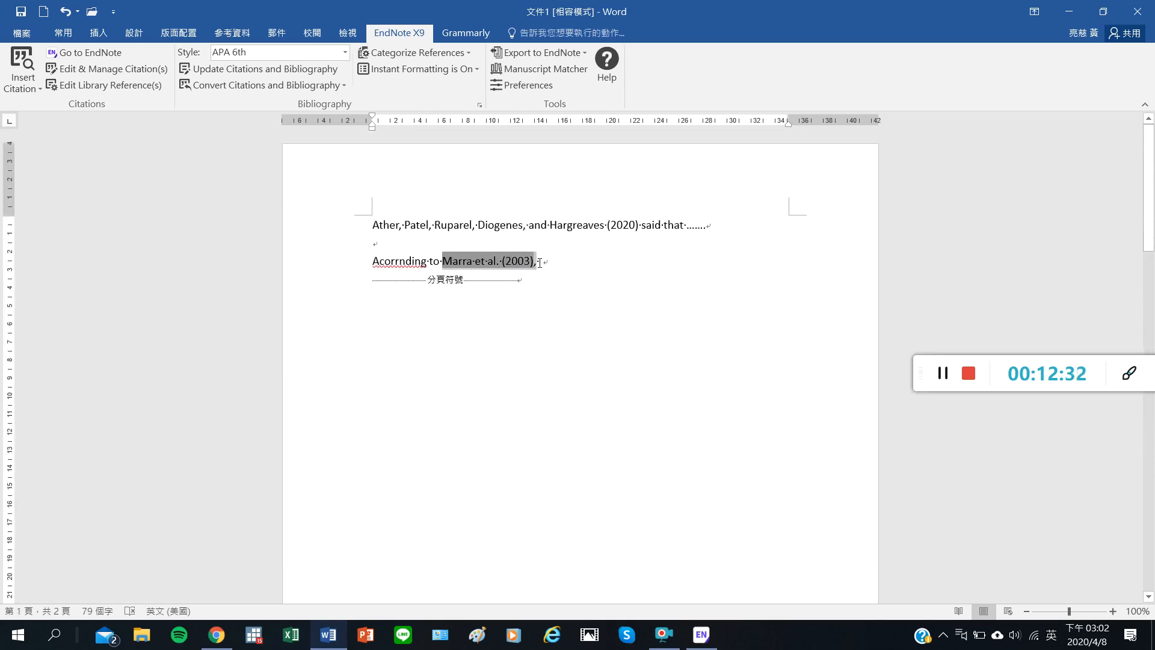
left_click(474, 225)
left_click_drag(474, 225, 577, 231)
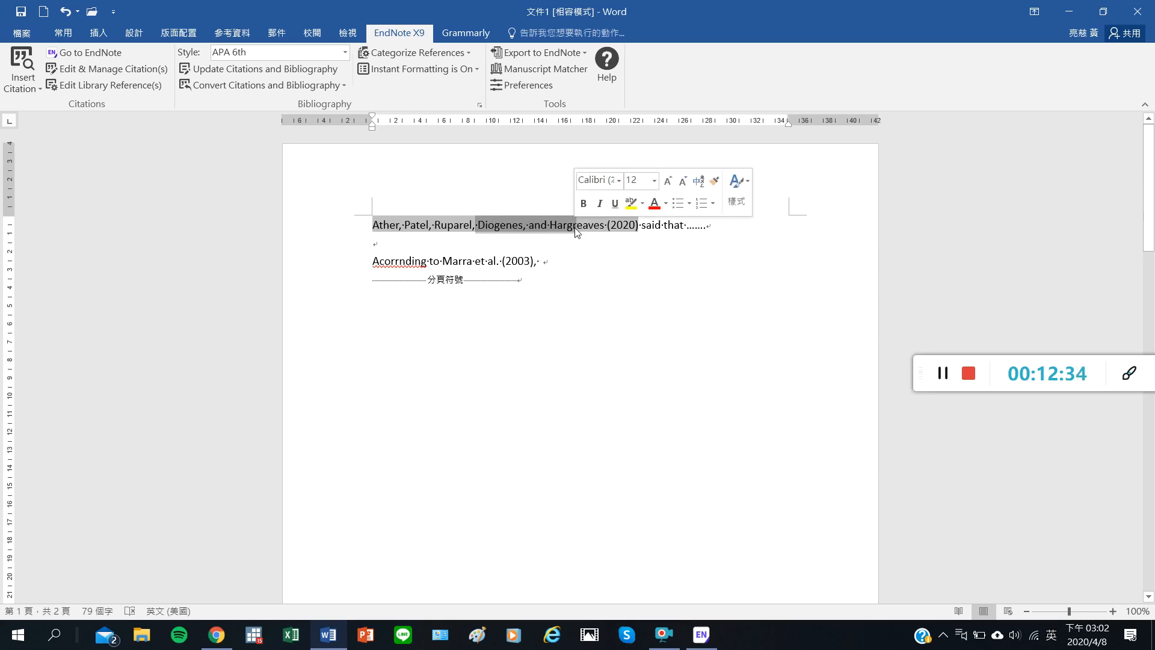
- Try to insert "et al" directly before the year inside the first citation field
left_click(513, 226)
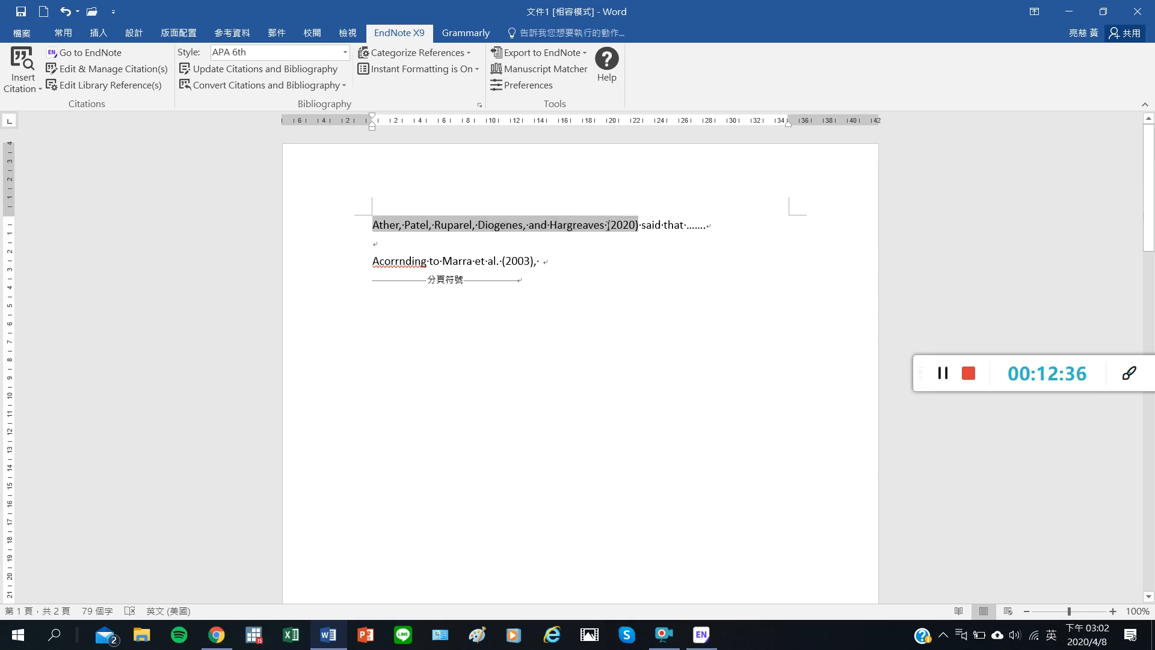
type("et al.")
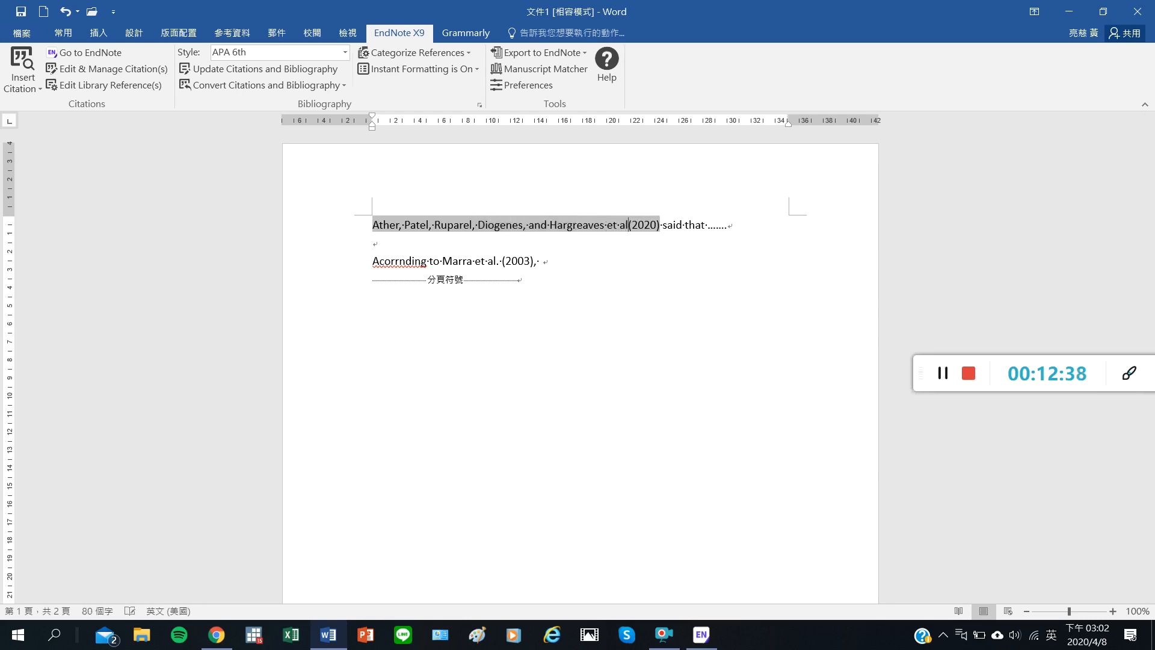
left_click(665, 264)
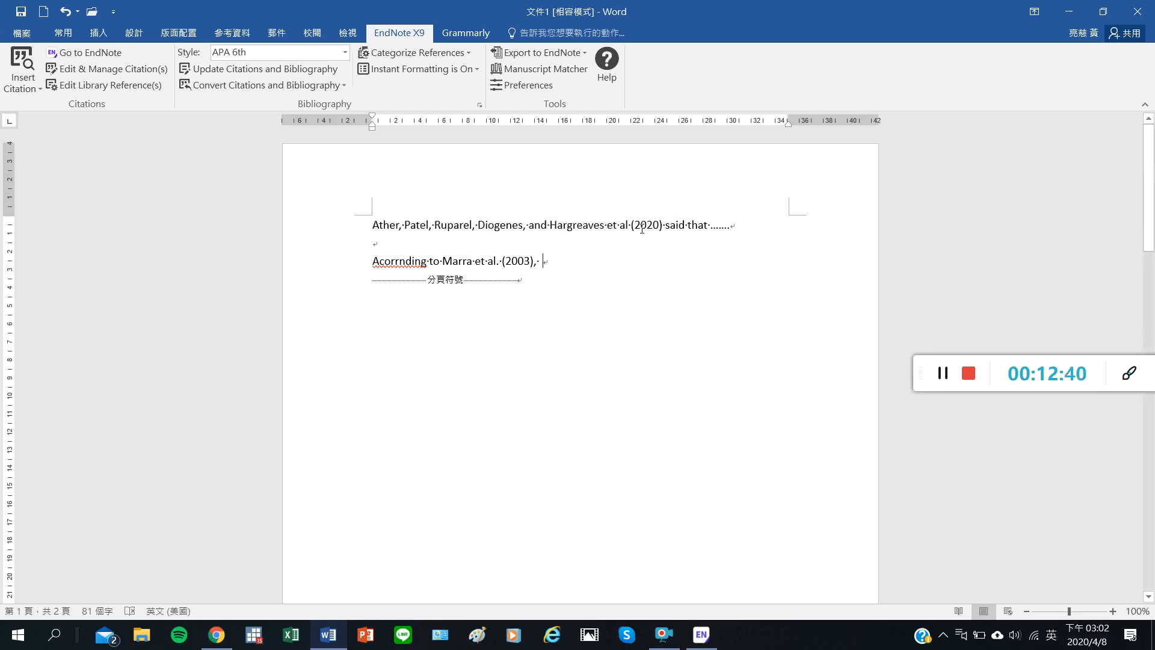
left_click(637, 287)
left_click(719, 237)
left_click(631, 226)
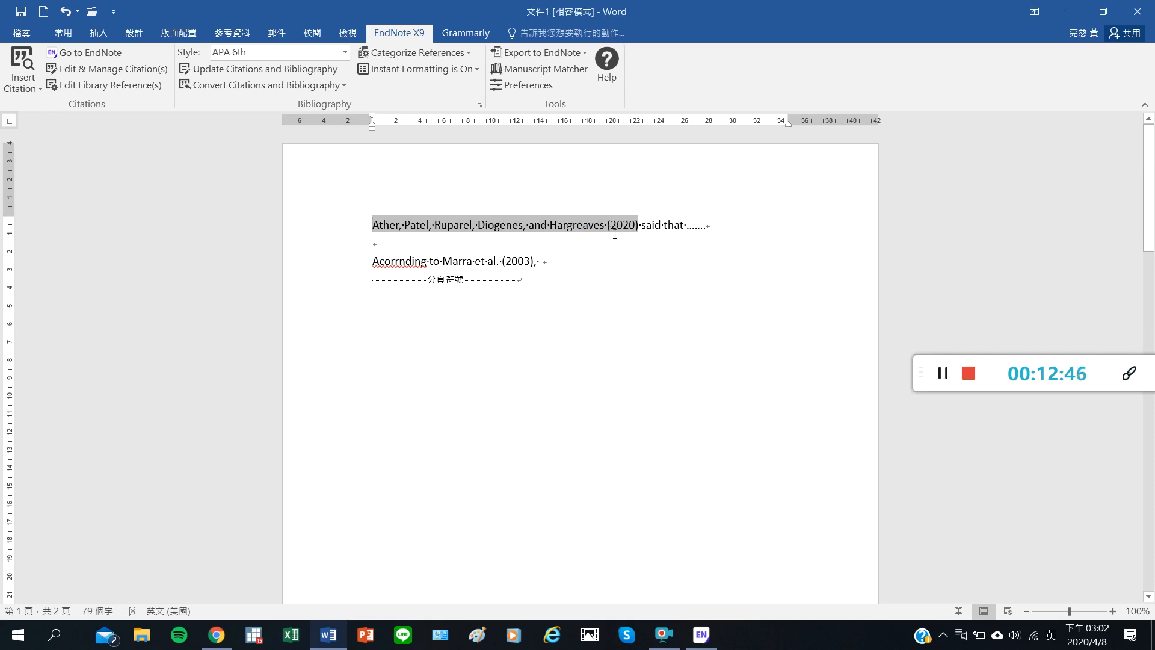
- Convert the EndNote citations and bibliography to plain text, choosing to save the document first
left_click(583, 269)
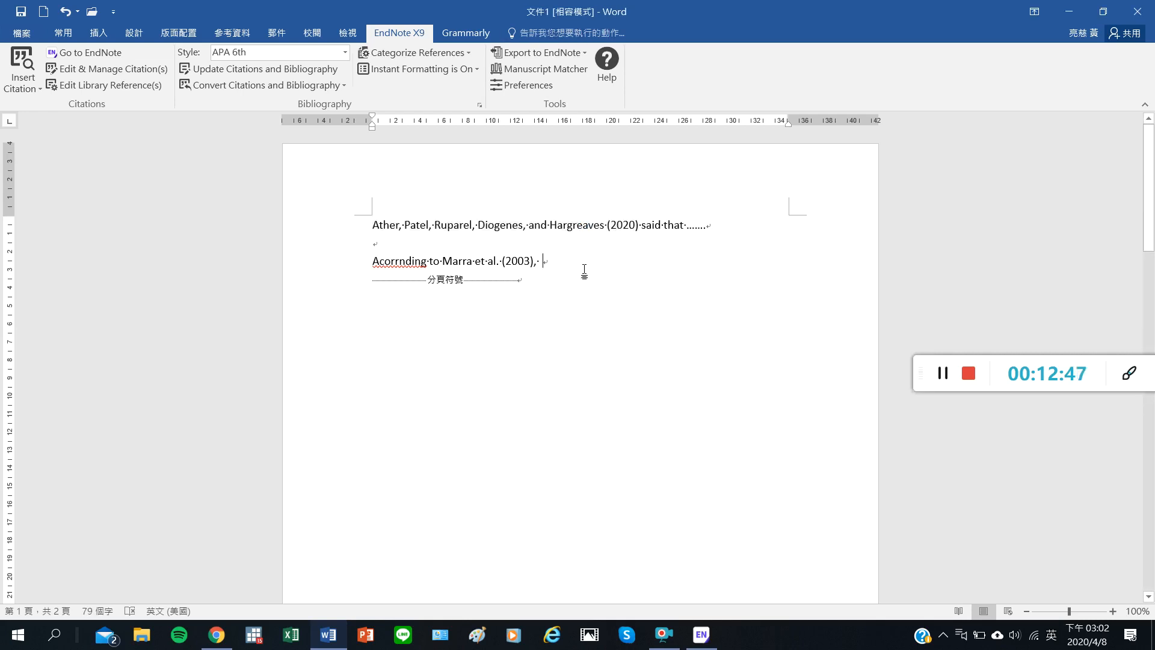
left_click(600, 229)
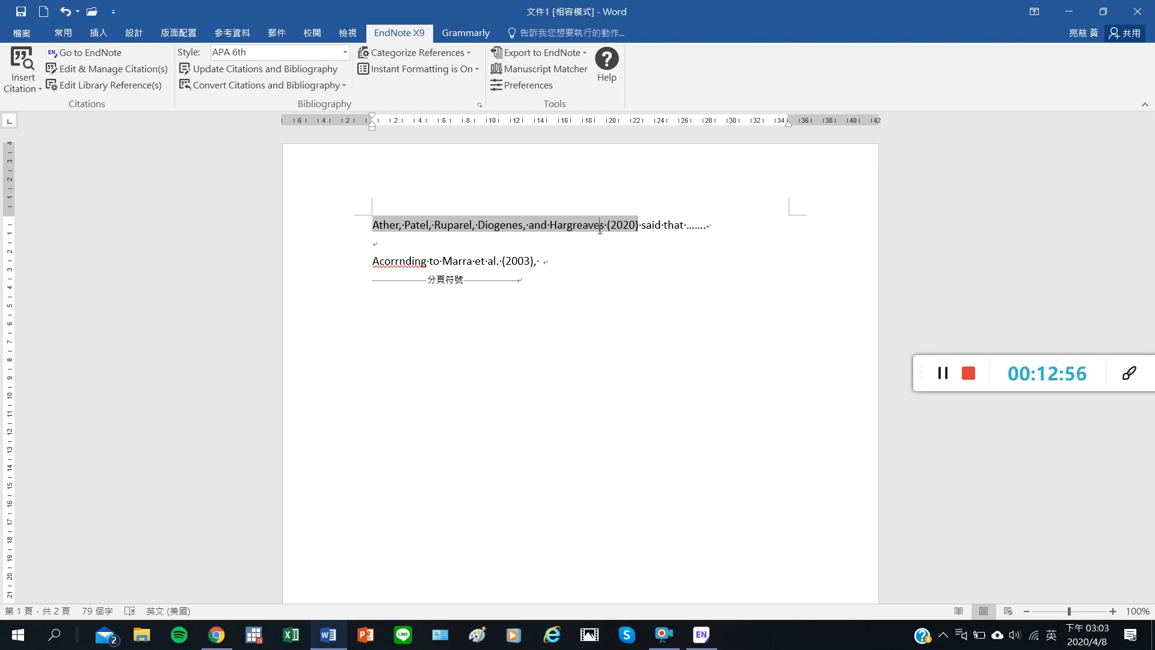
left_click_drag(372, 226, 640, 222)
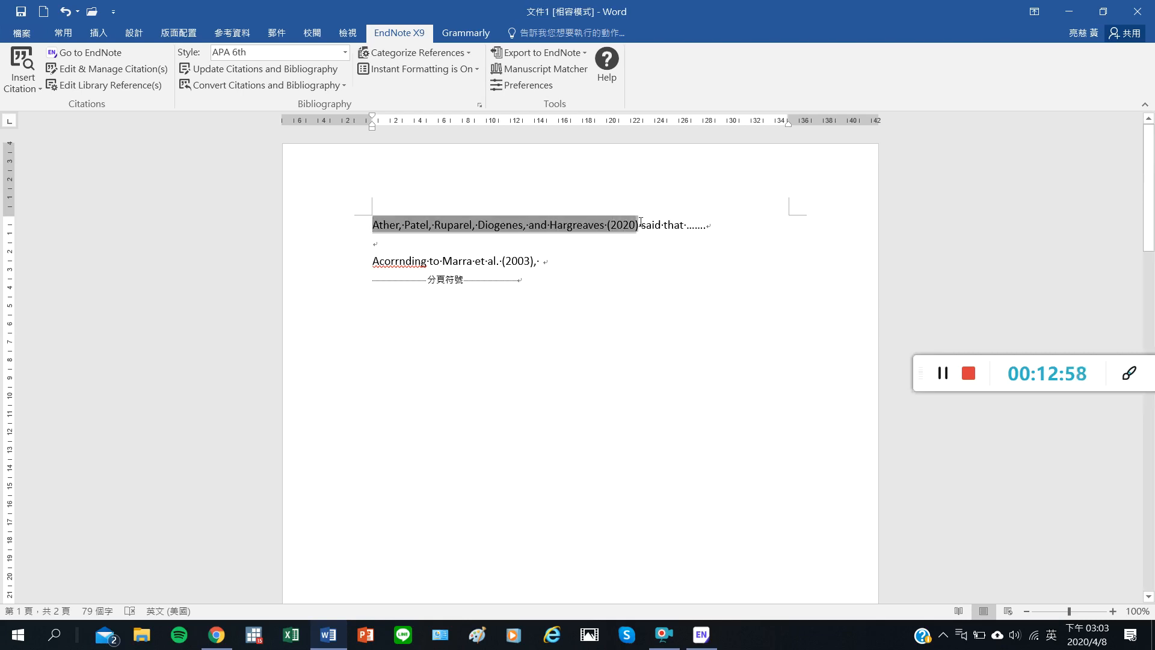
left_click(404, 226)
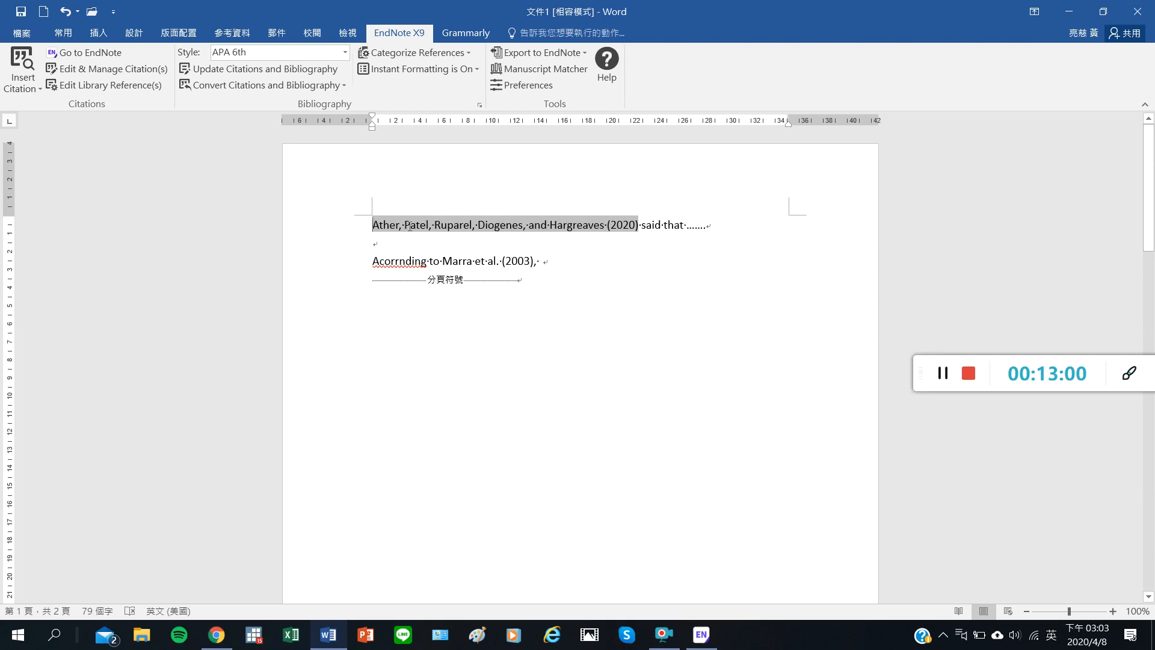
left_click_drag(409, 227, 373, 225)
left_click(235, 86)
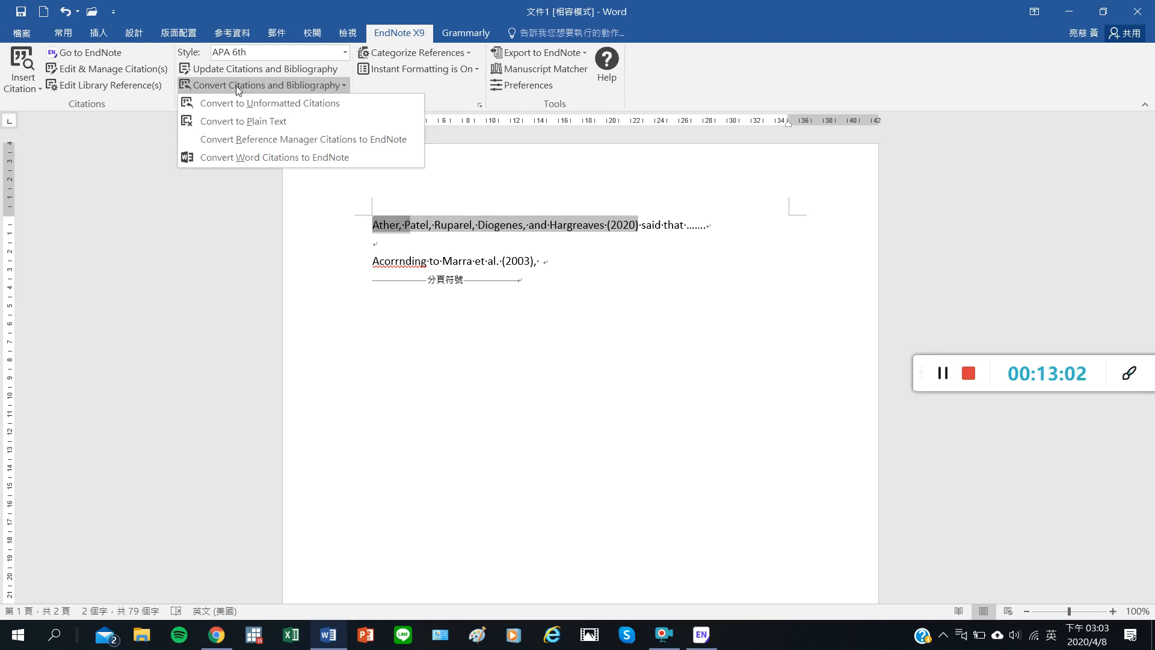
left_click(243, 124)
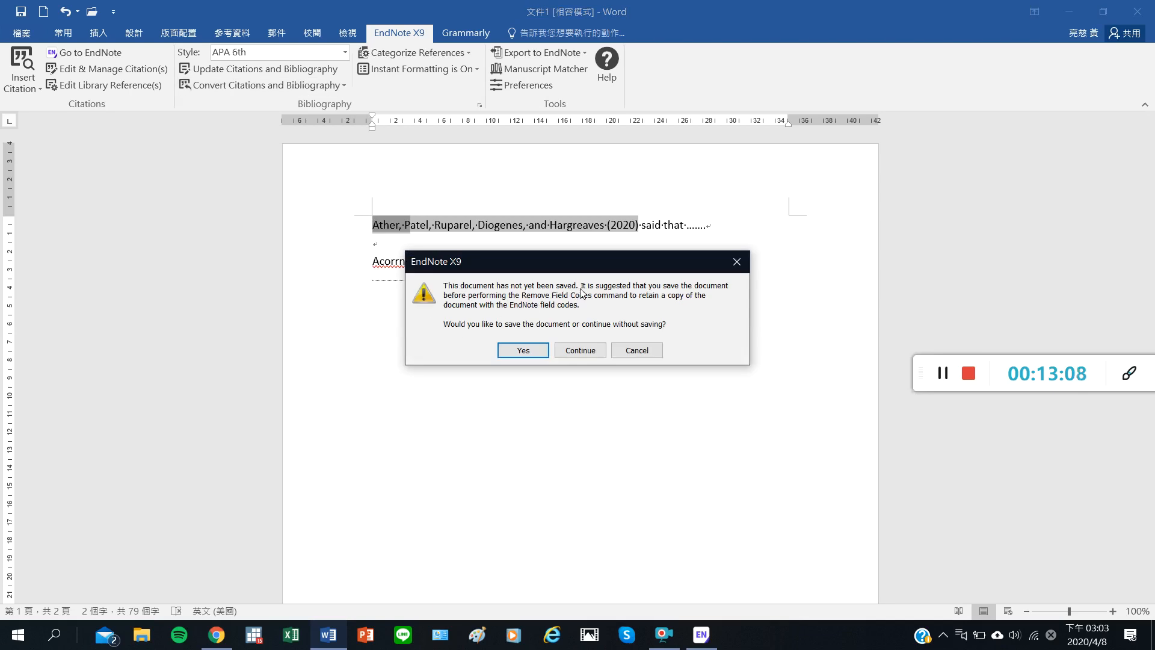
left_click(532, 352)
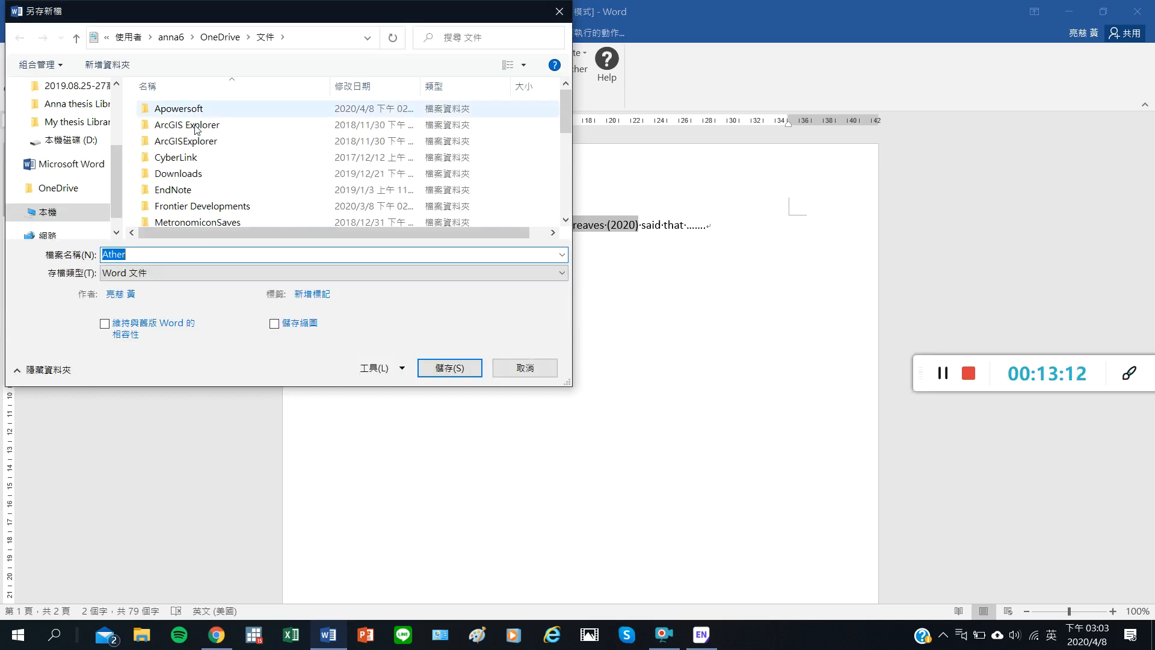
- Save the original document on the desktop as "Anna revised paper" and continue to the plain-text copy
left_click_drag(118, 193, 117, 103)
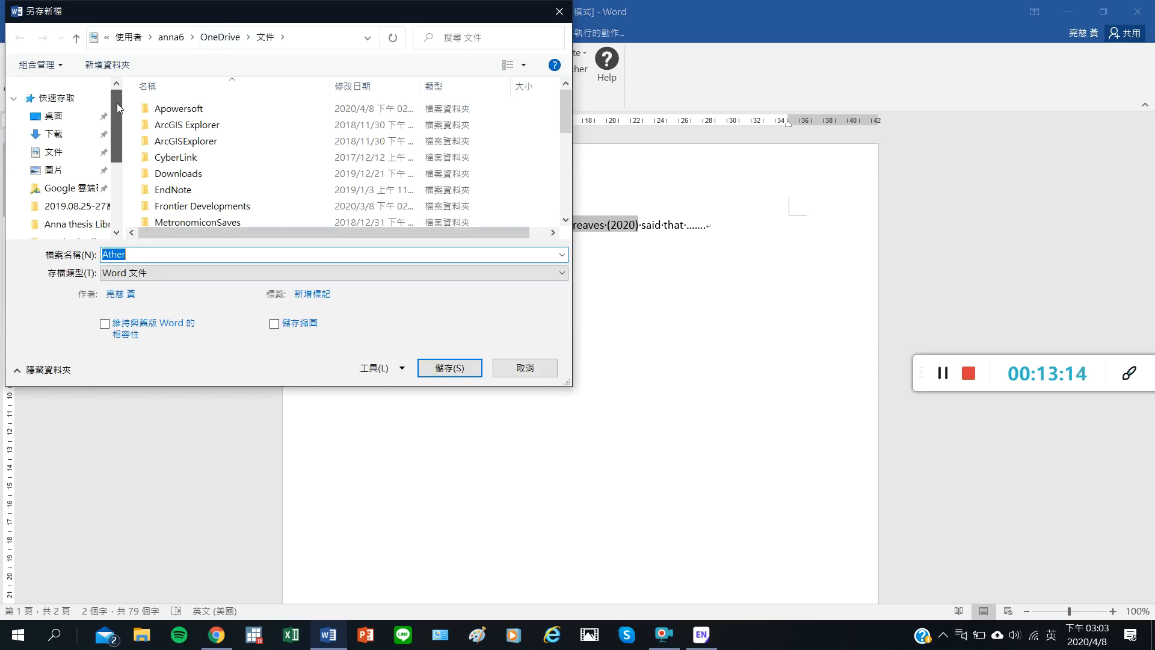
left_click(53, 116)
left_click(141, 255)
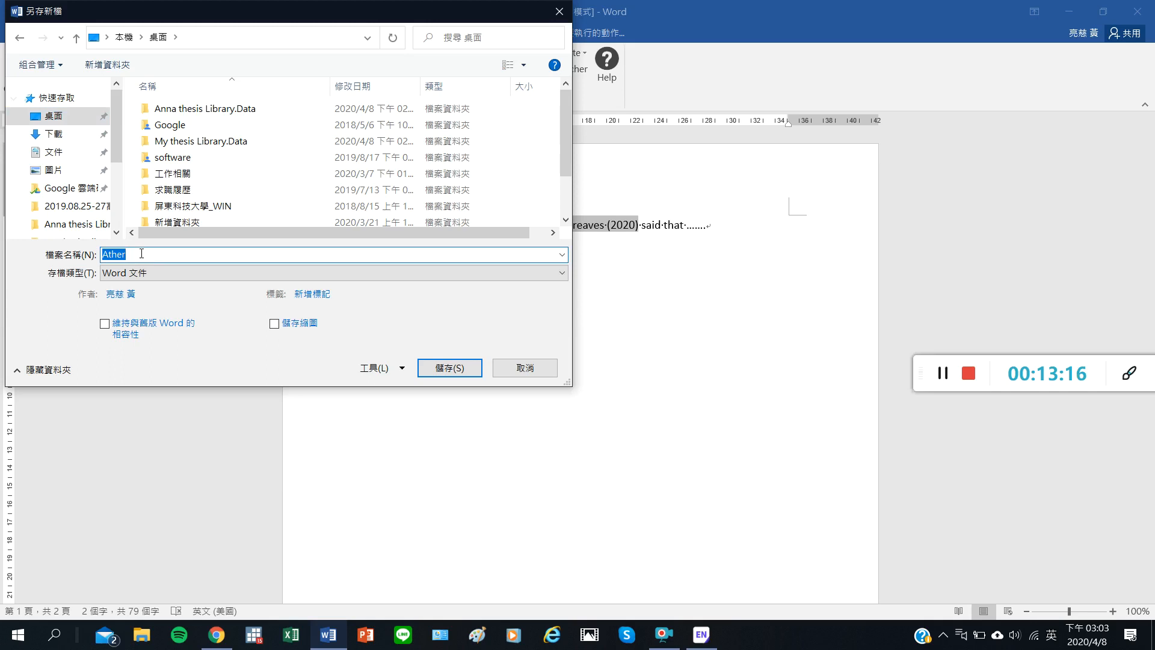
type("Anna ")
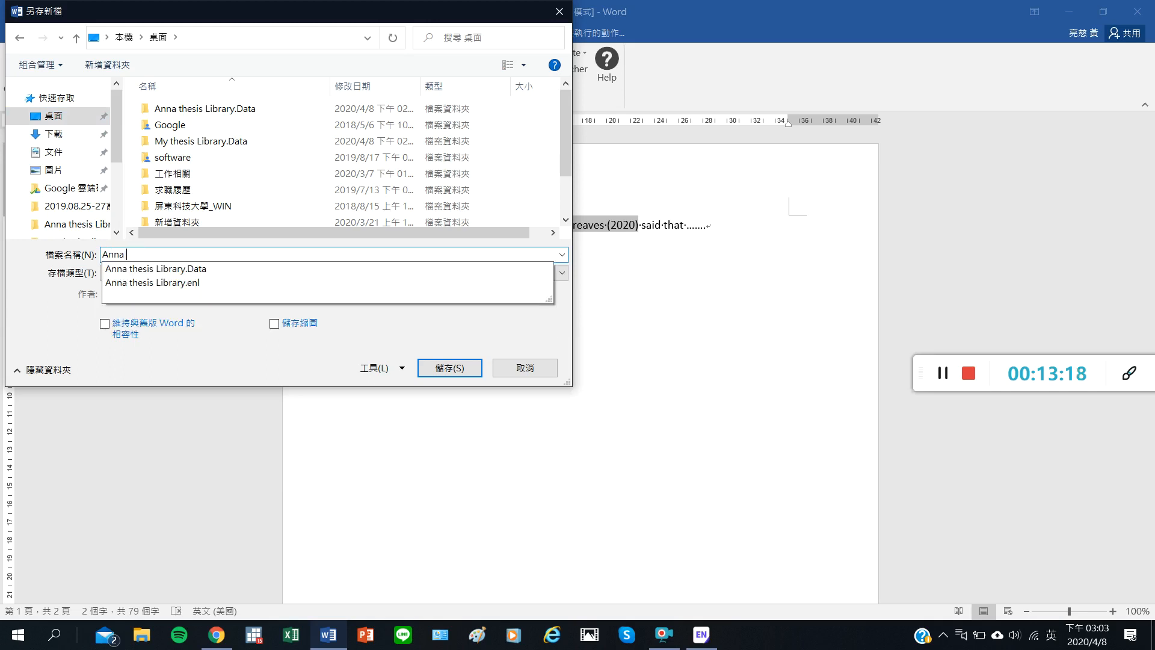
type("revis")
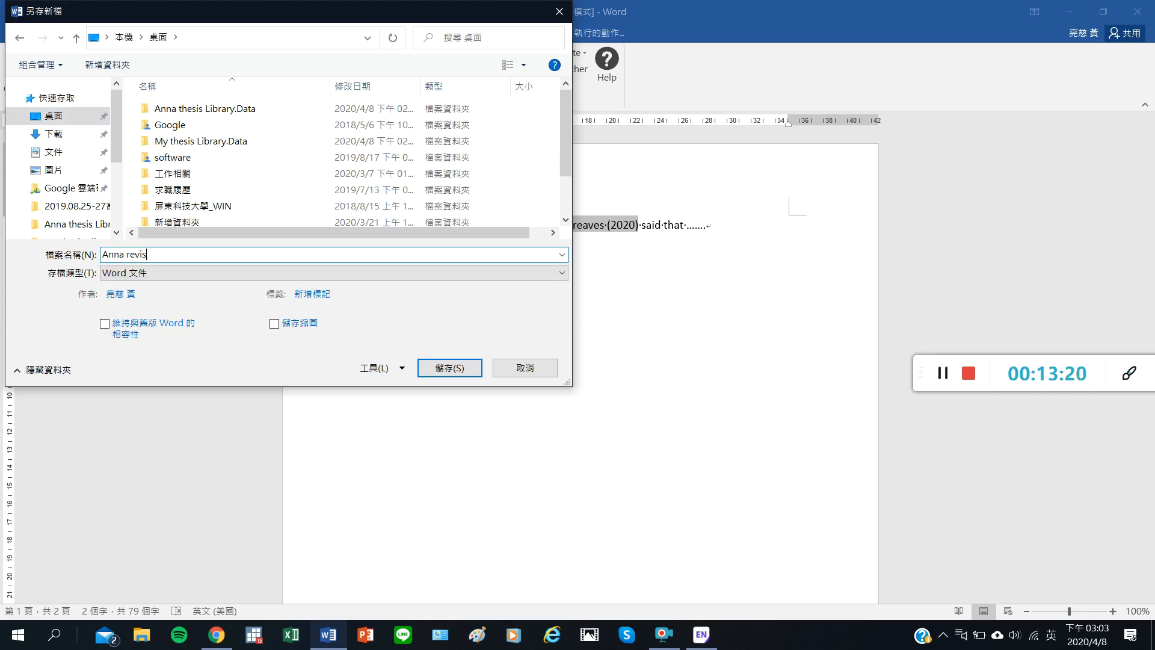
type("ed paper")
key("Return")
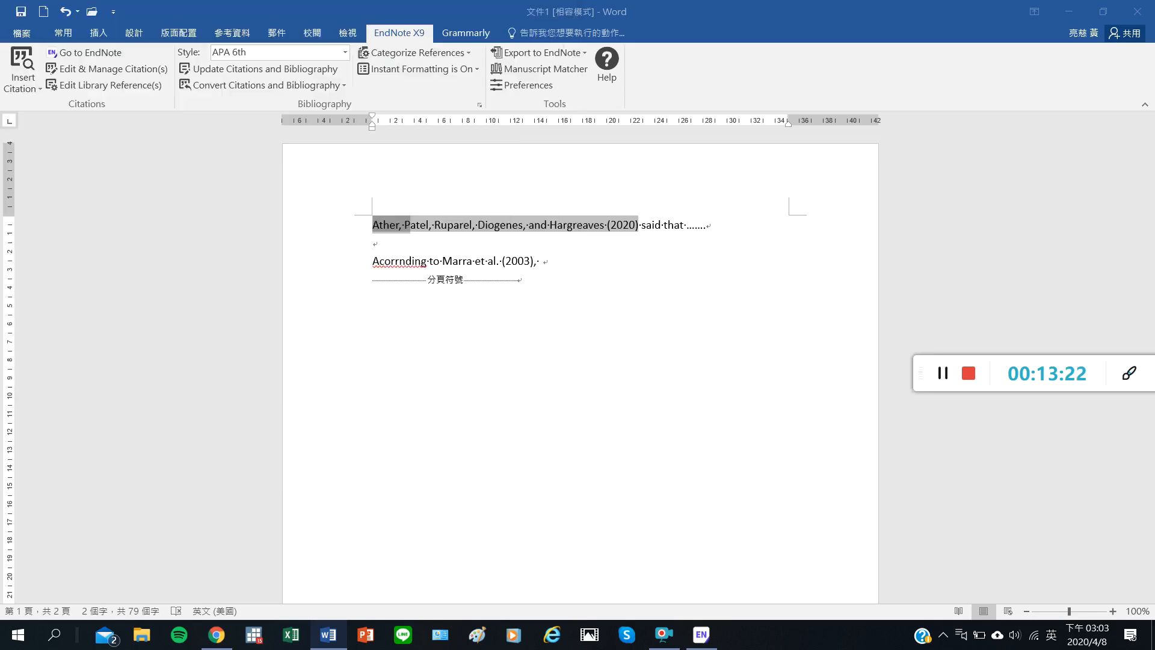
left_click(620, 357)
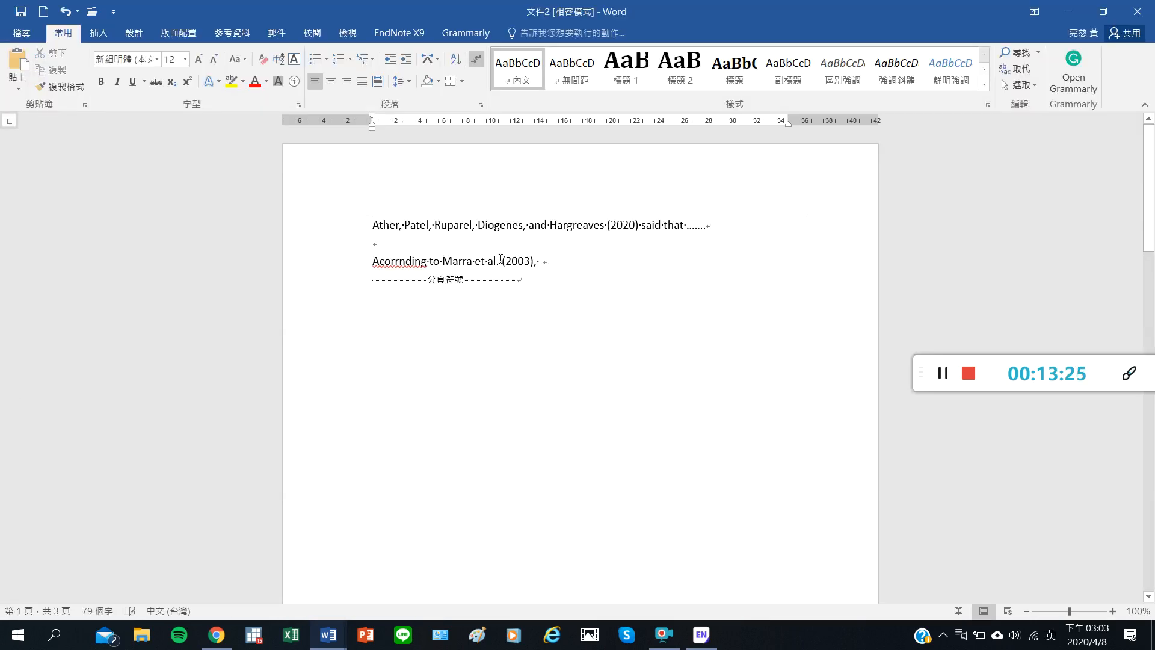
- Shorten the first citation in the plain-text copy to the first author followed by "et al.", keeping the year (2020)
left_click(500, 228)
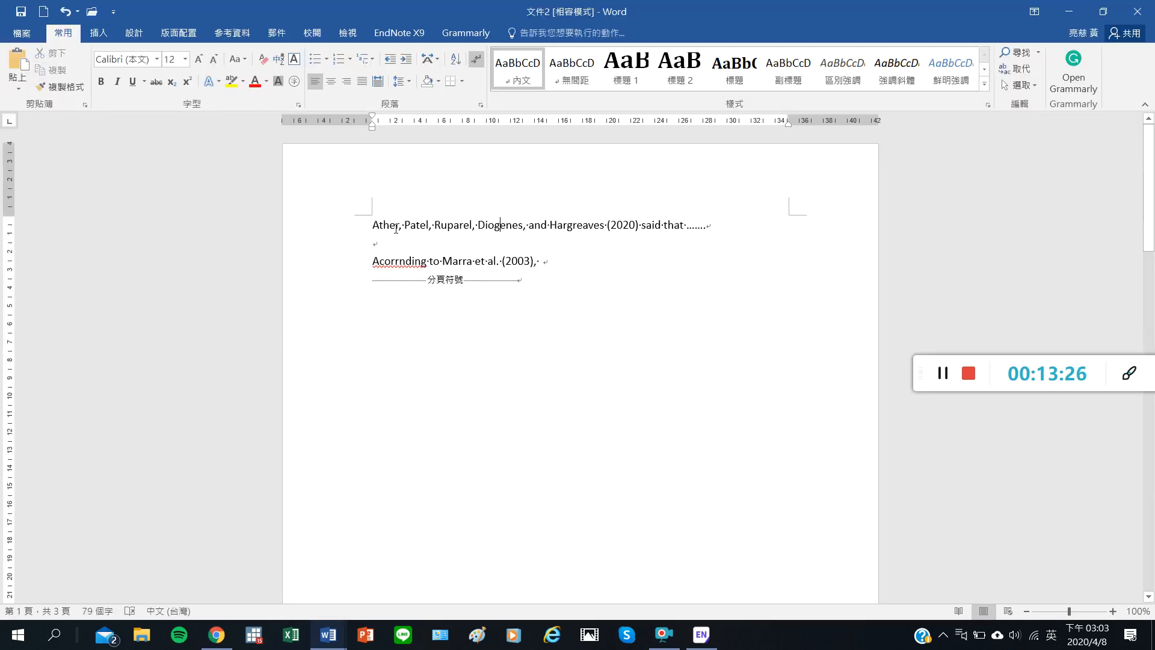
left_click_drag(373, 226, 570, 220)
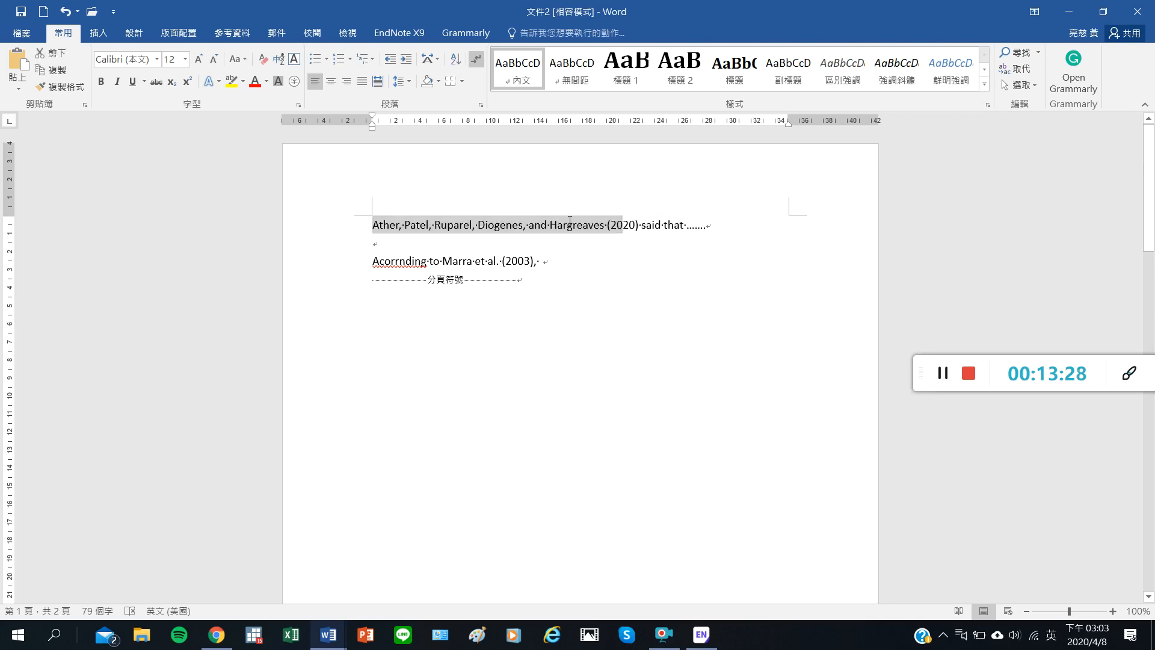
left_click(568, 224)
key("BackSpace")
key("BackSpace")
key("BackSpace")
key("BackSpace")
key("BackSpace")
key("BackSpace")
key("BackSpace")
key("BackSpace")
key("BackSpace")
key("BackSpace")
key("BackSpace")
key("BackSpace")
key("BackSpace")
key("BackSpace")
key("BackSpace")
key("BackSpace")
key("BackSpace")
key("BackSpace")
key("BackSpace")
key("BackSpace")
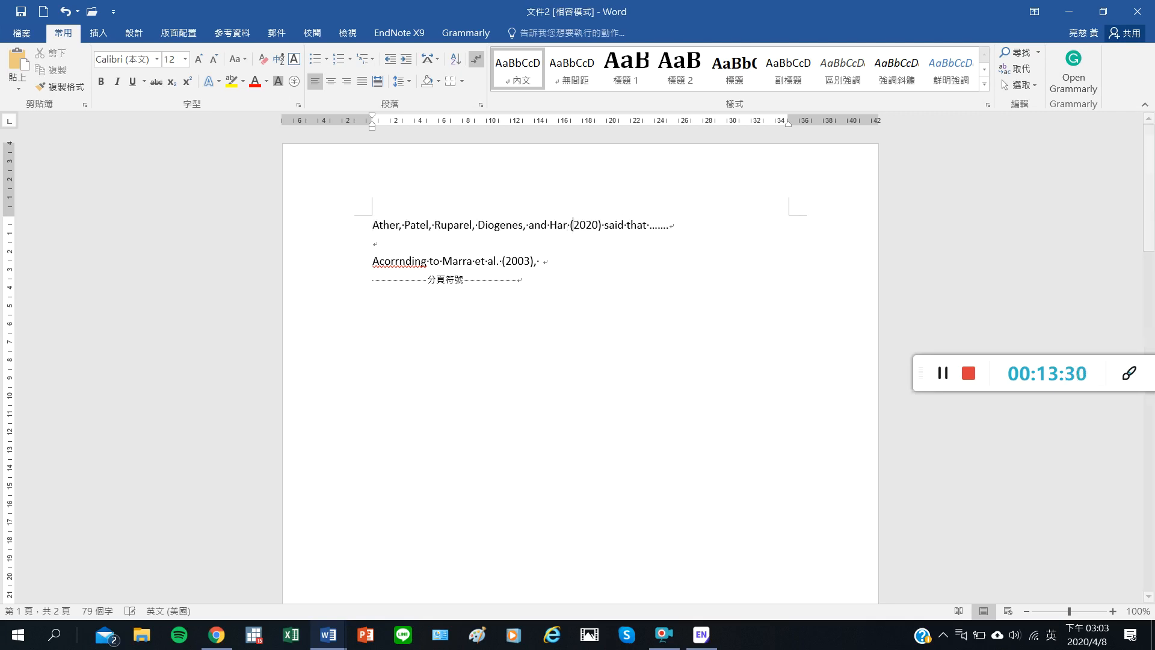
key("BackSpace")
key("BackSpace")
key("BackSpace")
key("BackSpace")
key("BackSpace")
key("BackSpace")
key("BackSpace")
key("BackSpace")
key("BackSpace")
key("BackSpace")
key("BackSpace")
key("BackSpace")
key("BackSpace")
key("BackSpace")
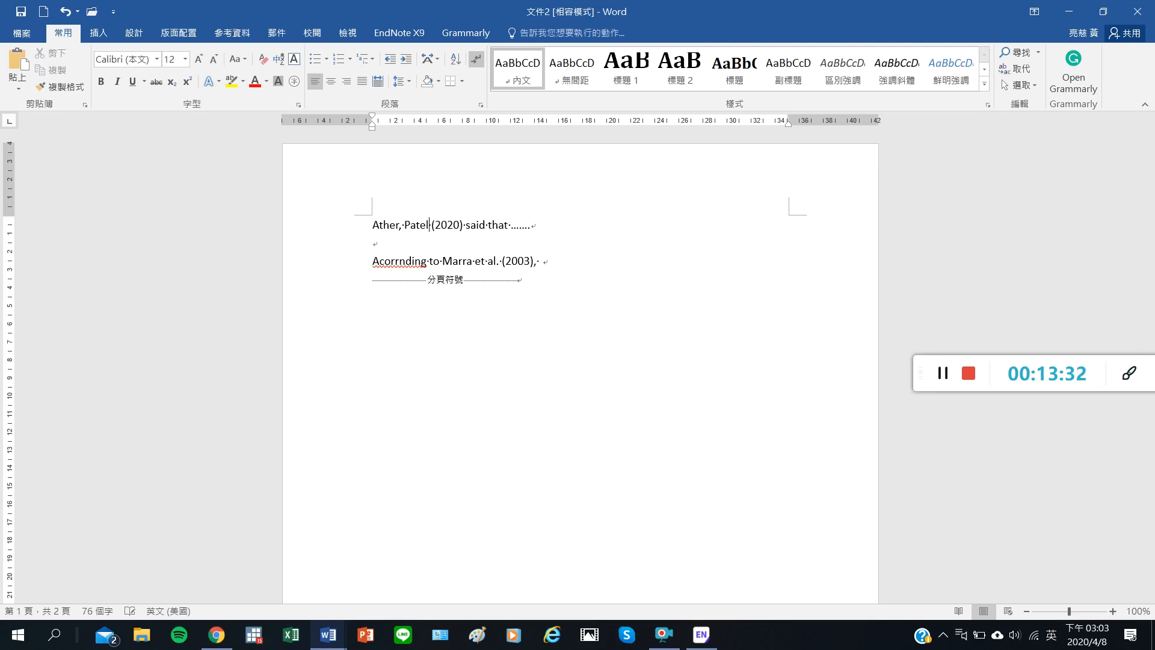
type("et l")
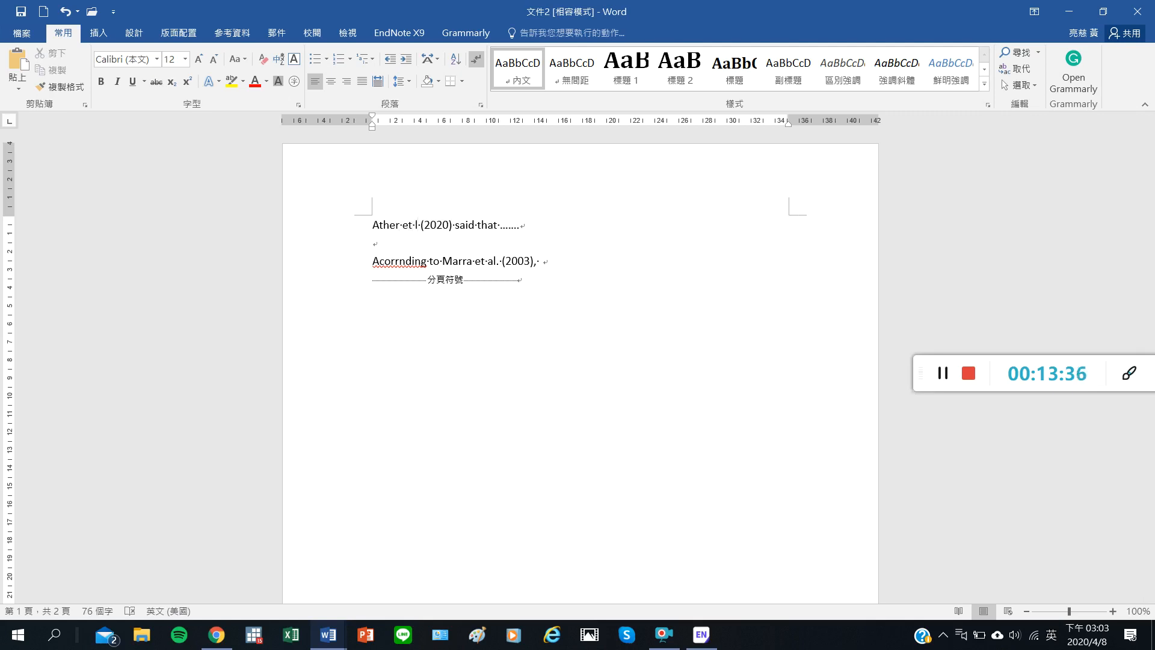
key("BackSpace")
type("al.,")
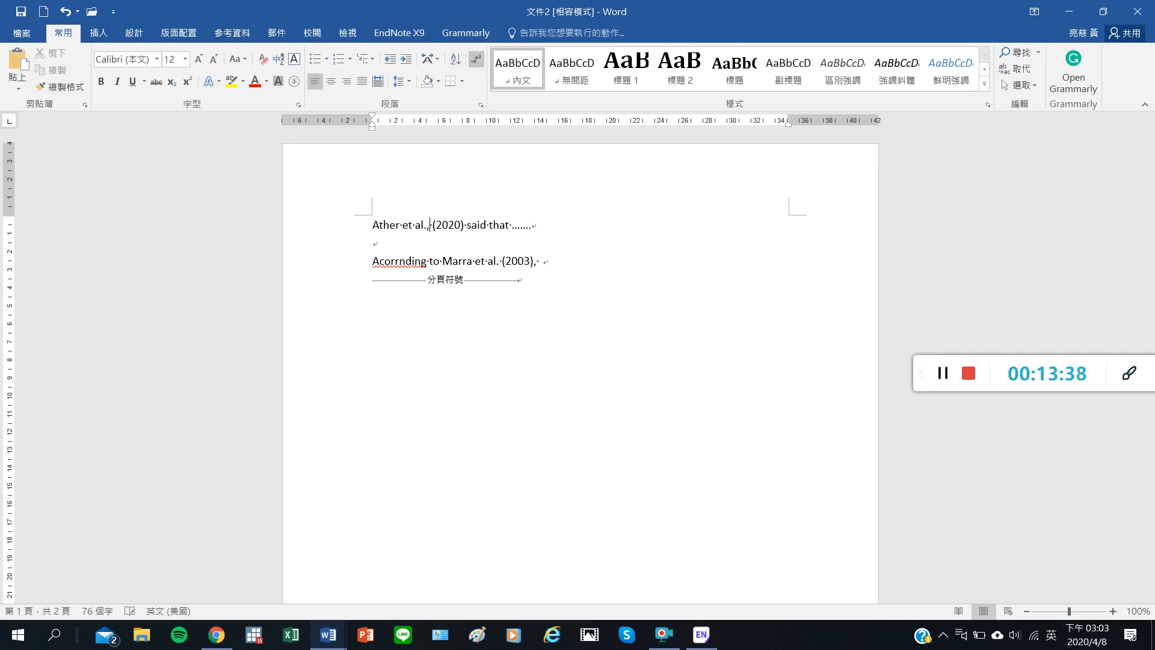
key("BackSpace")
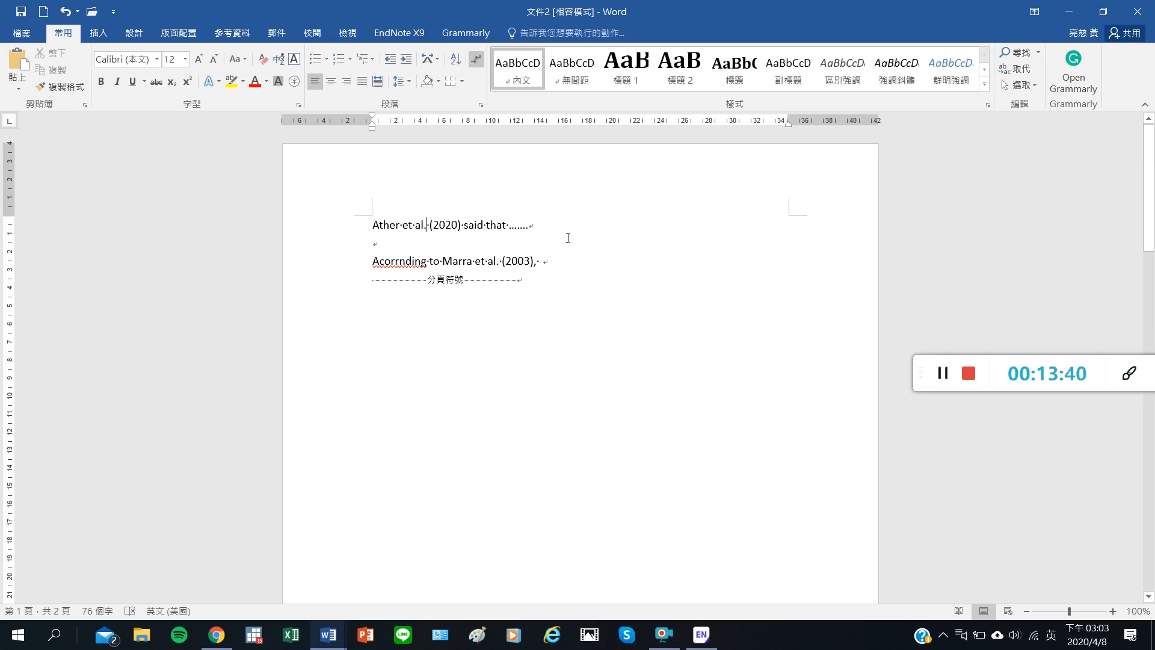
left_click(512, 246)
left_click(456, 227)
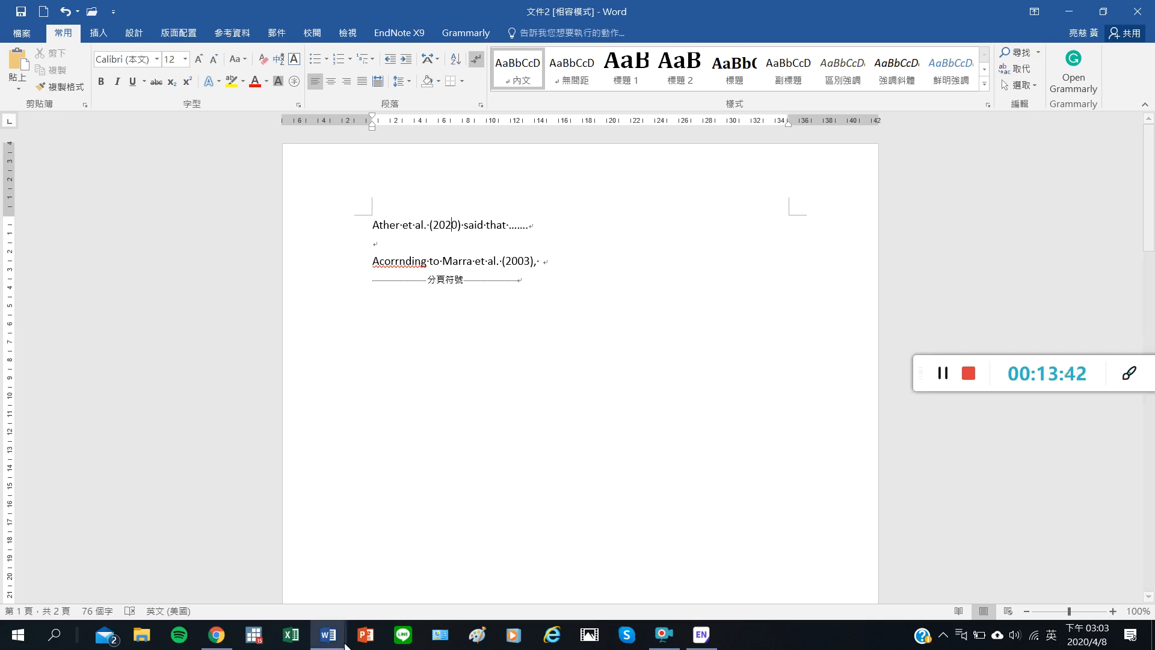
- Switch to the "Anna revised paper" document and examine its first citation, which is linked to EndNote
mouse_move(328, 635)
left_click(219, 557)
left_click(535, 226)
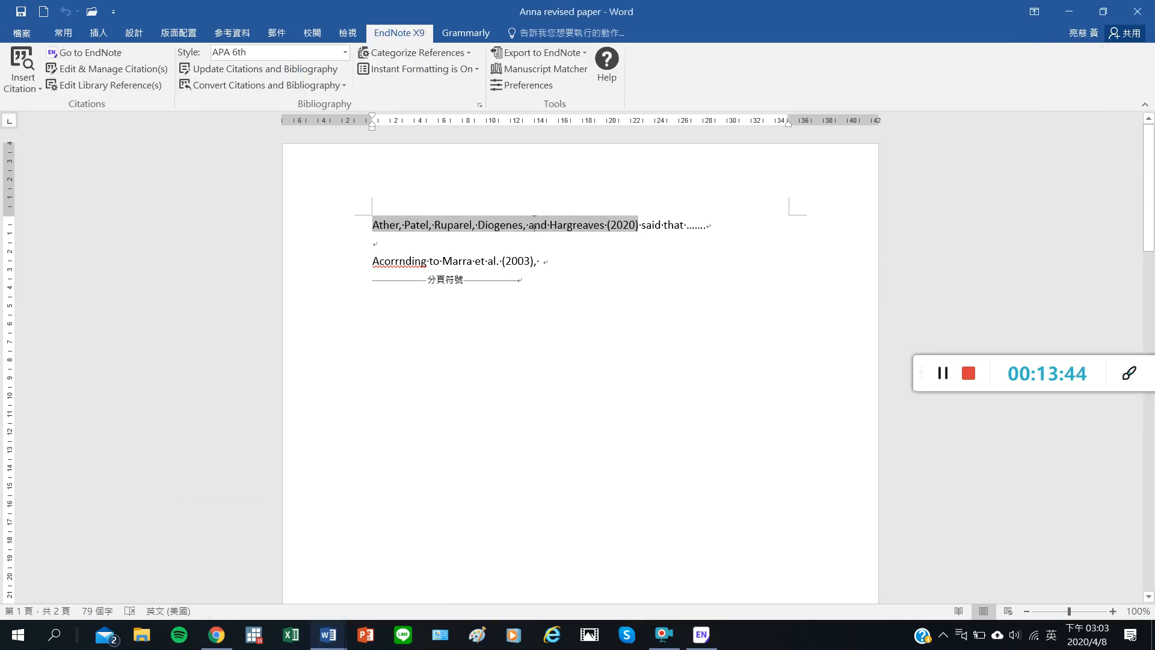
left_click_drag(621, 226, 433, 223)
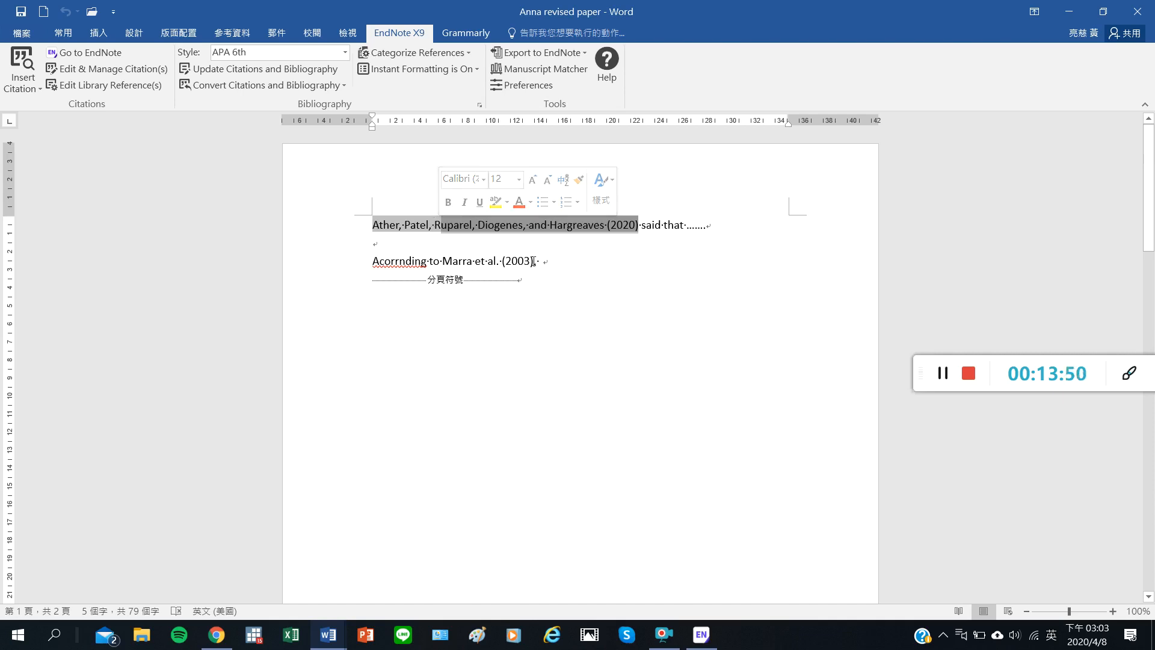
left_click(623, 266)
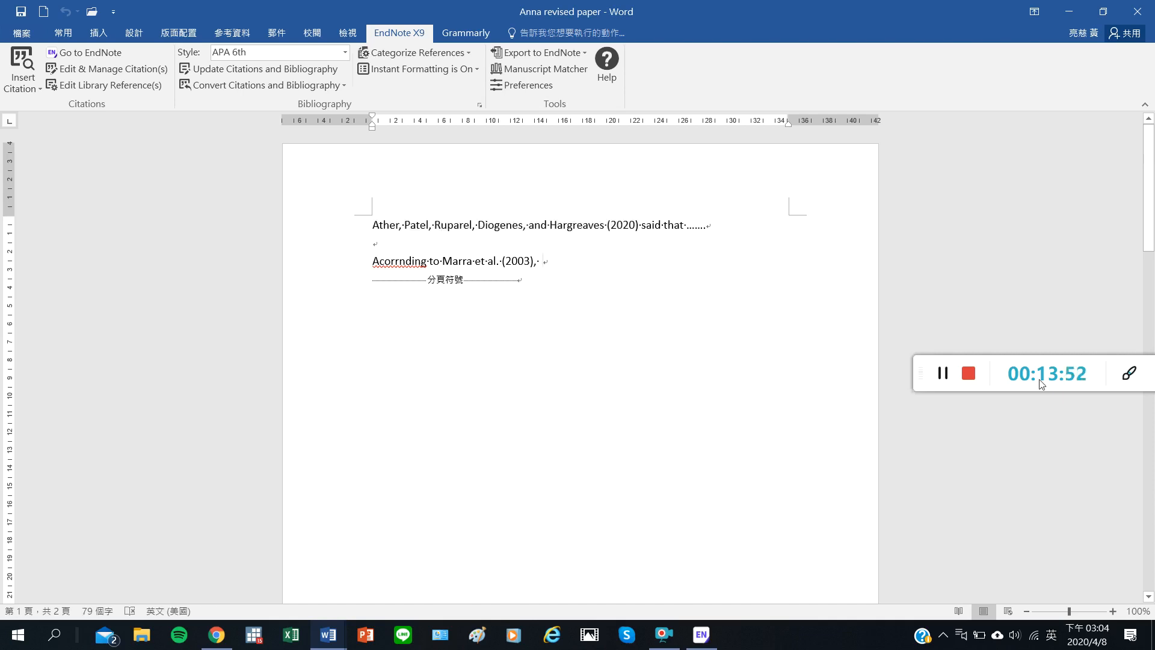